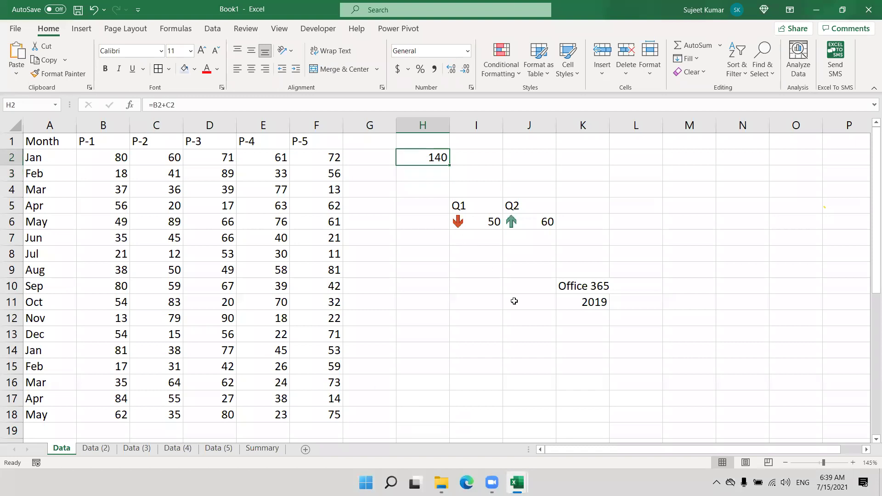
# Step: Delete the 140, Q1/Q2 and Office 365/2019 scratch values in H2:K14
pyautogui.press('Delete')
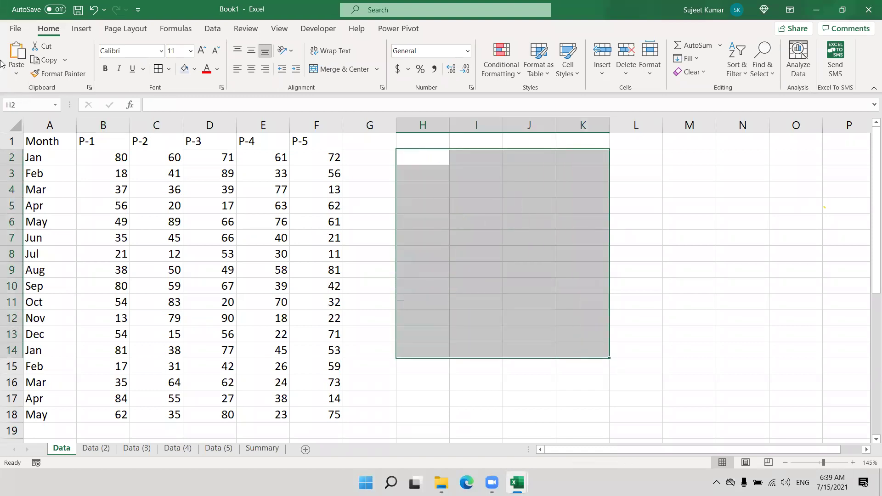
# Step: Open the Data1 workbook from the recent workbooks list
pyautogui.click(17, 28)
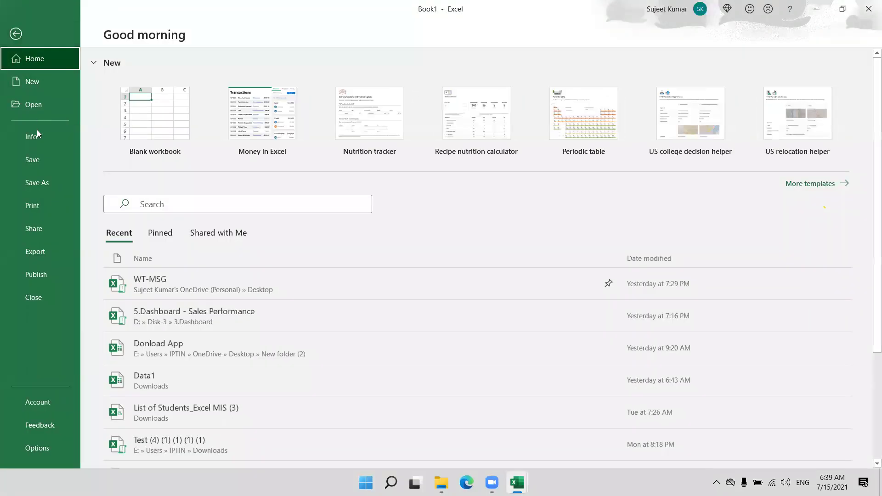
pyautogui.click(48, 107)
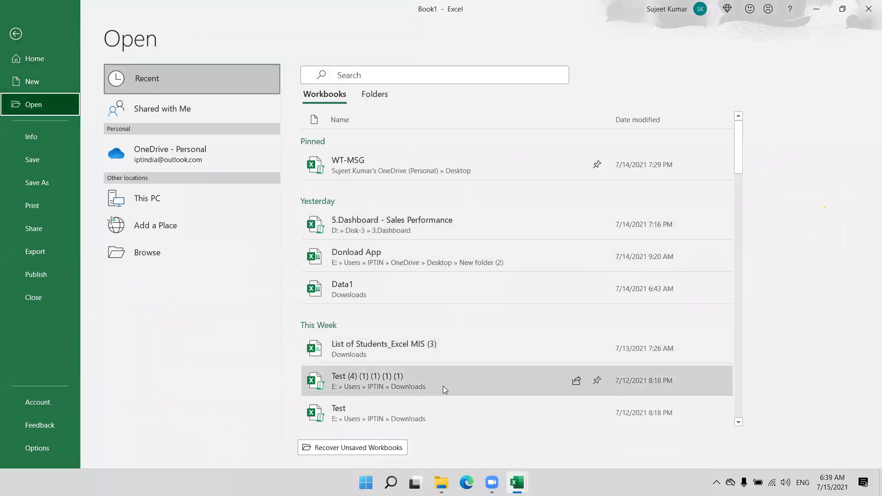
pyautogui.scroll(-1, 442, 389)
pyautogui.scroll(-5, 443, 389)
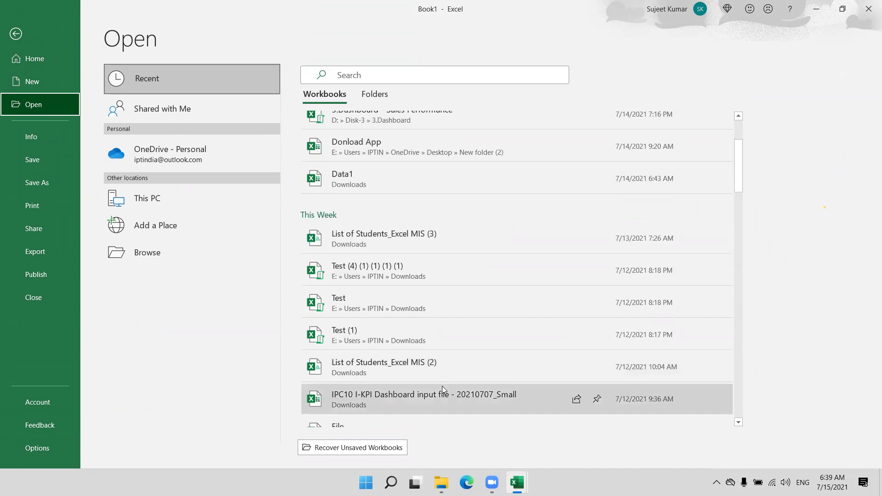
pyautogui.scroll(4, 428, 308)
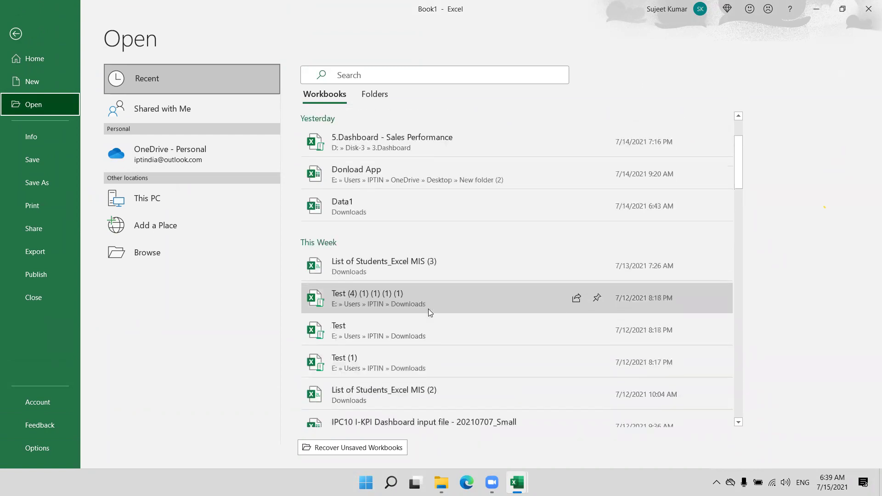
pyautogui.scroll(1, 428, 309)
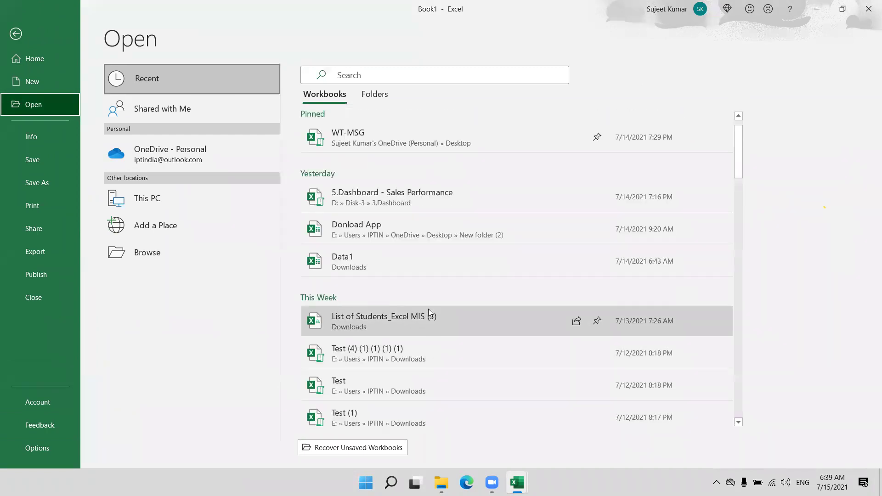
pyautogui.click(379, 268)
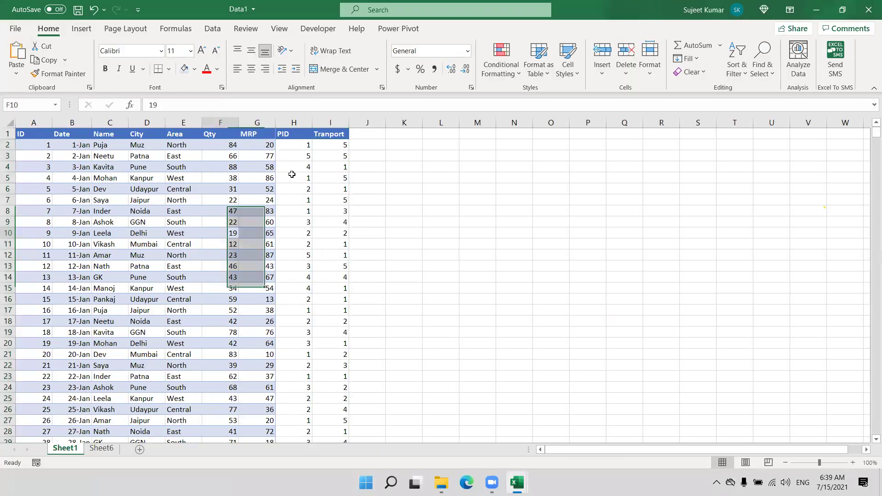
# Step: Copy Sheet1's Name and Qty columns and paste them at A1 of Sheet6
pyautogui.moveTo(294, 123); pyautogui.dragTo(330, 123)
pyautogui.click(119, 133)
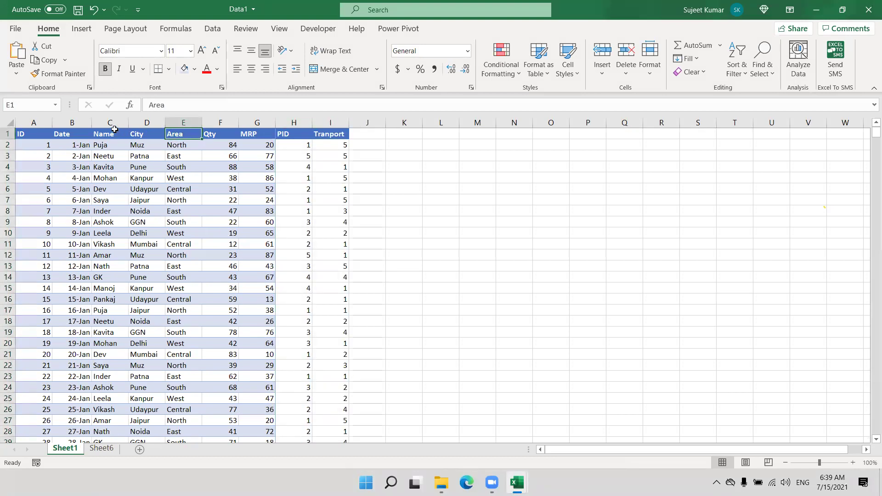
pyautogui.hotkey('ctrl', 'space')
pyautogui.keyDown('ctrl'); pyautogui.click(221, 133); pyautogui.keyUp('ctrl')
pyautogui.hotkey('ctrl', 'space')
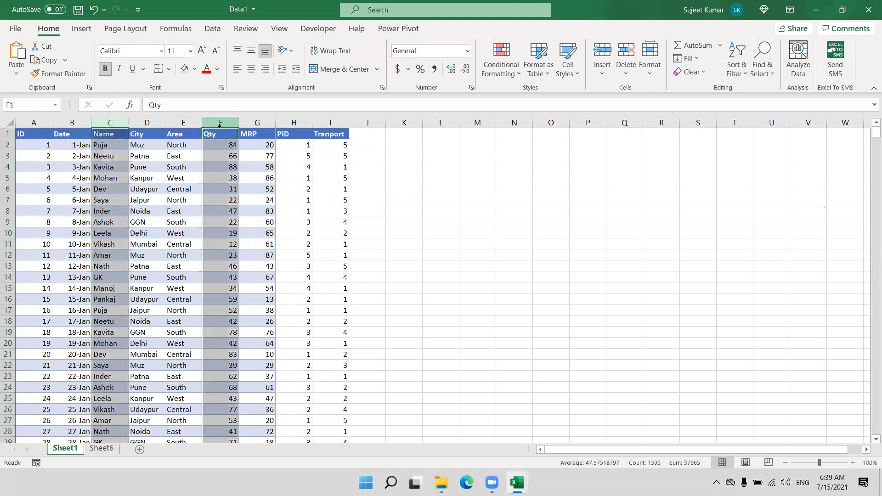
pyautogui.hotkey('ctrl', 'c')
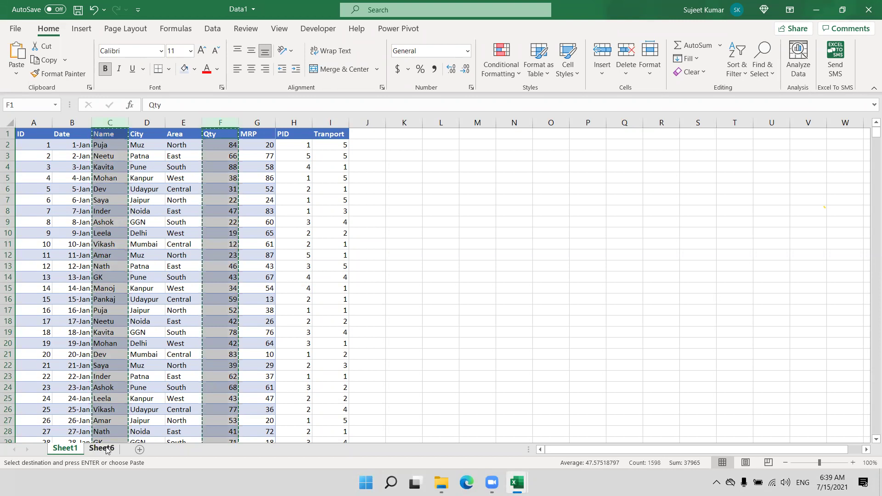
pyautogui.click(101, 448)
pyautogui.hotkey('ctrl', 'v')
pyautogui.click(188, 199)
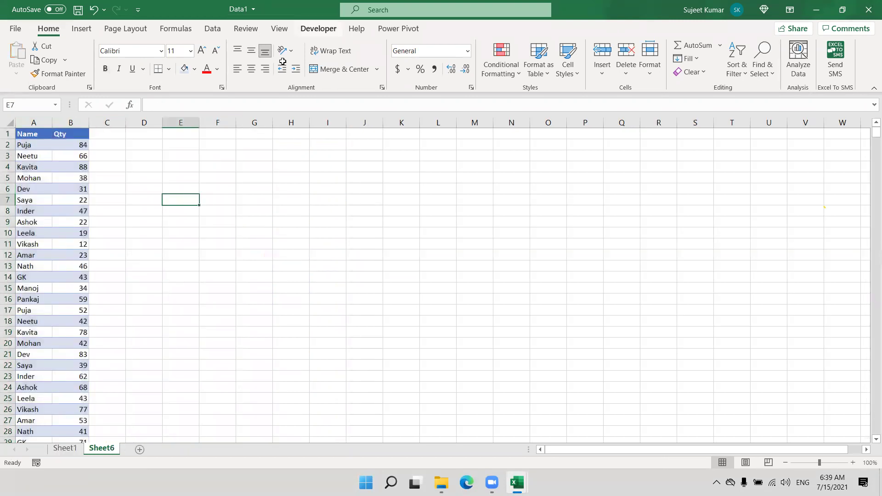
# Step: Launch OBS Studio (64bit) and minimize it, leaving Sheet6's Name and Qty list in view
pyautogui.press('super')
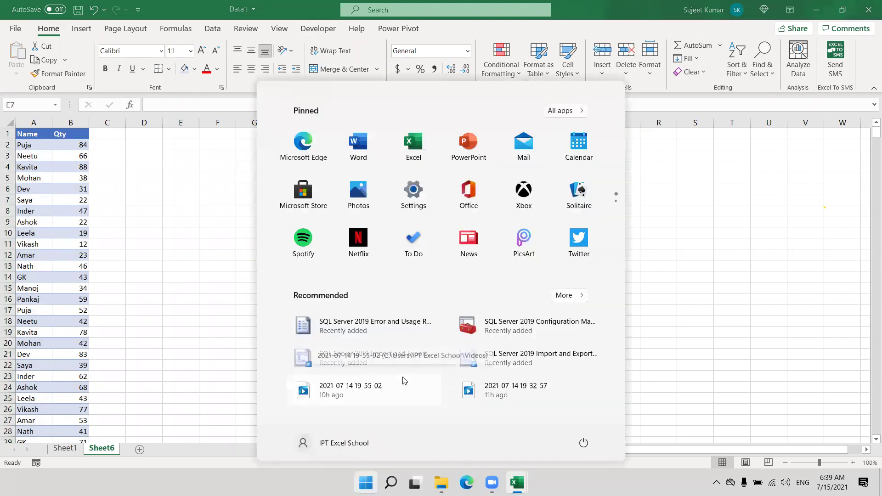
pyautogui.write('o')
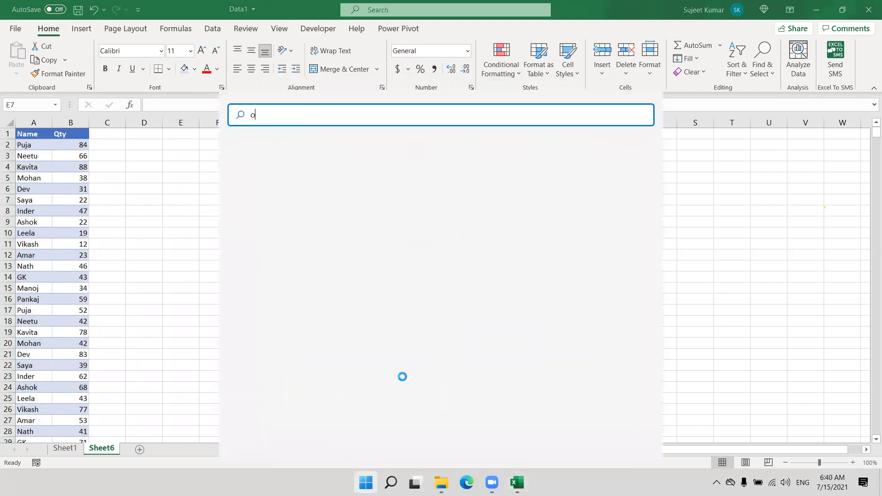
pyautogui.write('bs')
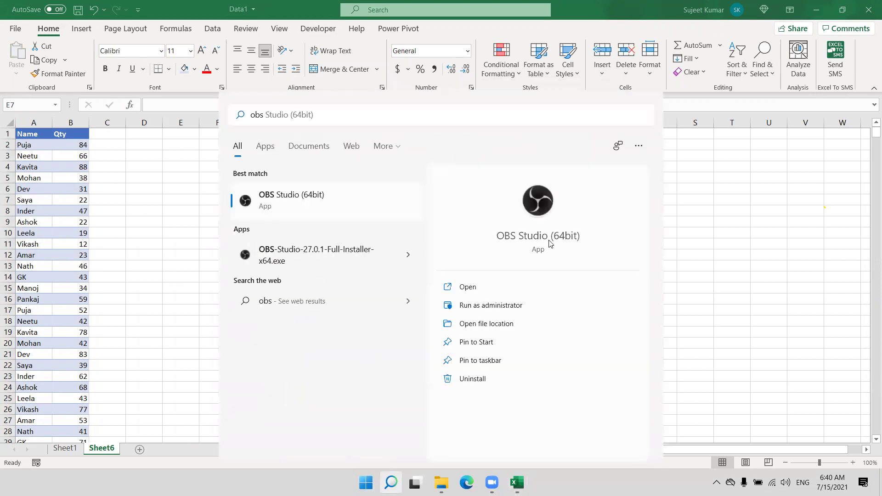
pyautogui.click(549, 240)
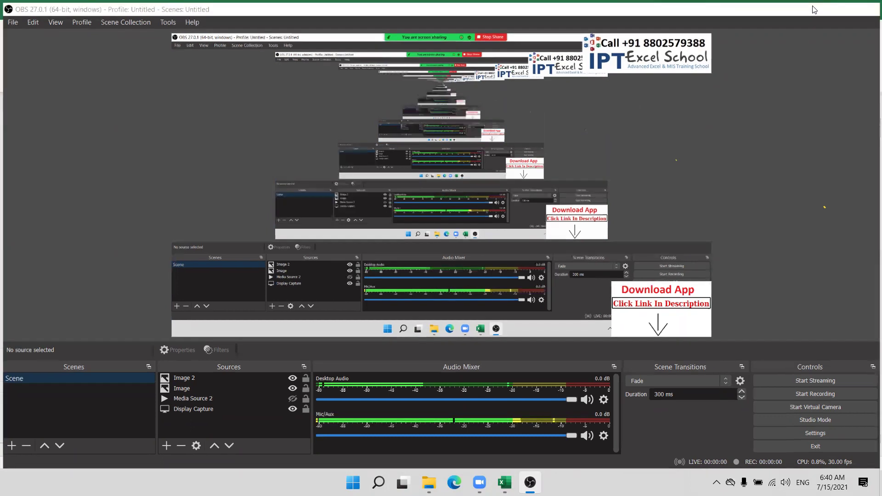
pyautogui.click(812, 6)
pyautogui.press('Left')
pyautogui.press('Left')
pyautogui.press('Left')
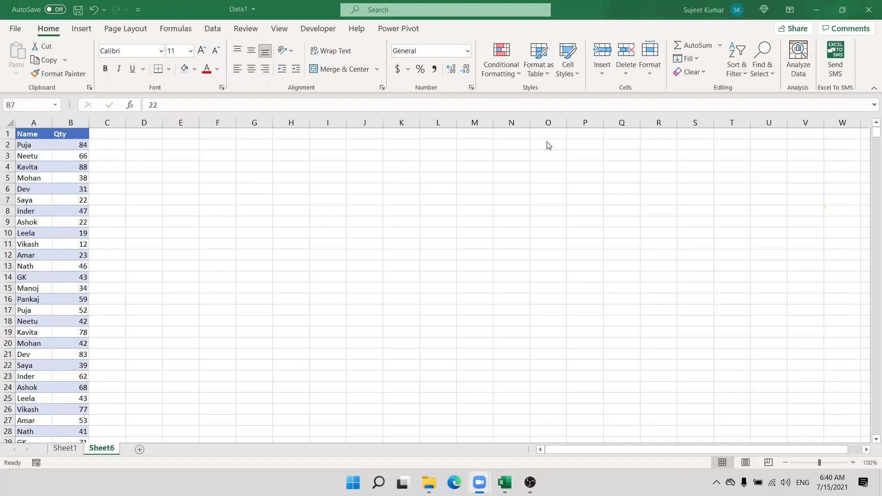
# Step: Select column B and browse the Icon Sets choices without applying one
pyautogui.click(80, 121)
pyautogui.click(501, 69)
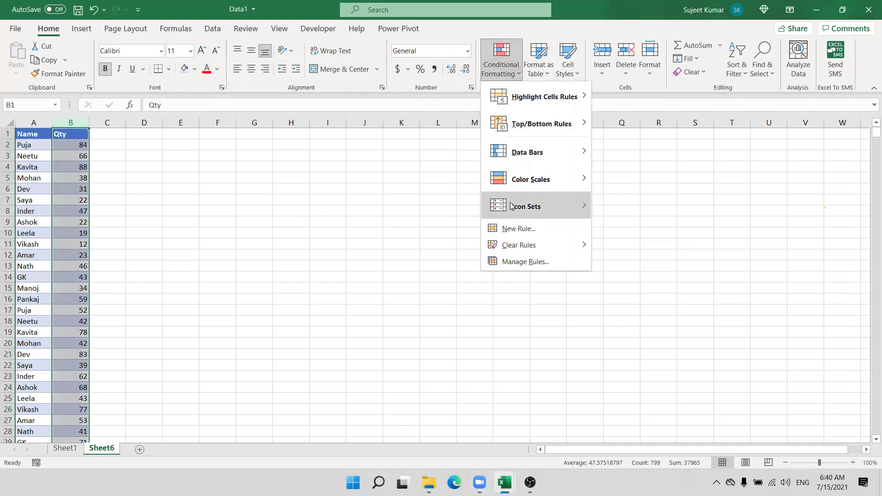
pyautogui.moveTo(512, 206)
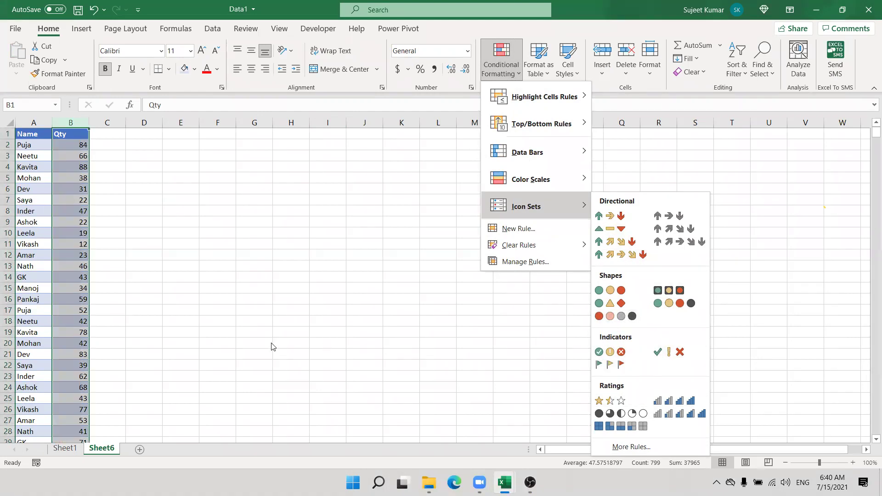
pyautogui.click(157, 224)
pyautogui.click(37, 155)
# Step: Rename the B1 header from Qty to 'Scroe'
pyautogui.click(73, 134)
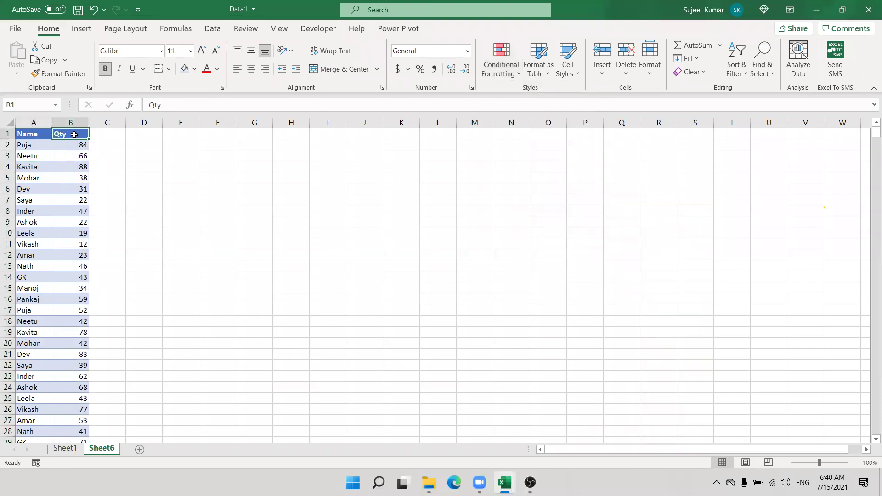
pyautogui.write('Screow')
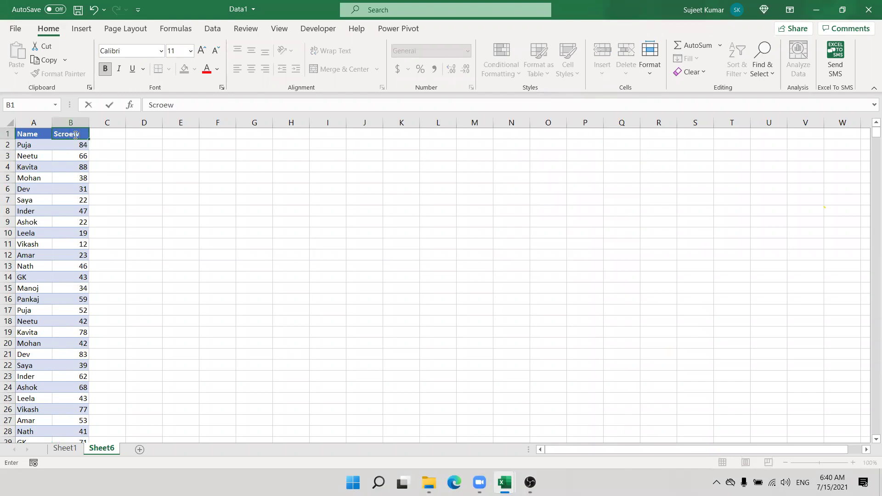
pyautogui.press('BackSpace')
pyautogui.press('Return')
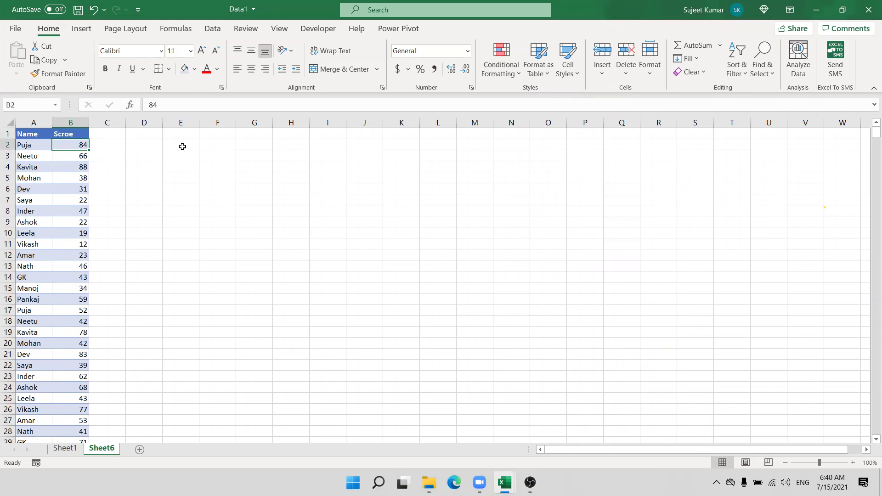
# Step: Enter >60 and Pass in E2:F2
pyautogui.moveTo(71, 166); pyautogui.dragTo(76, 255)
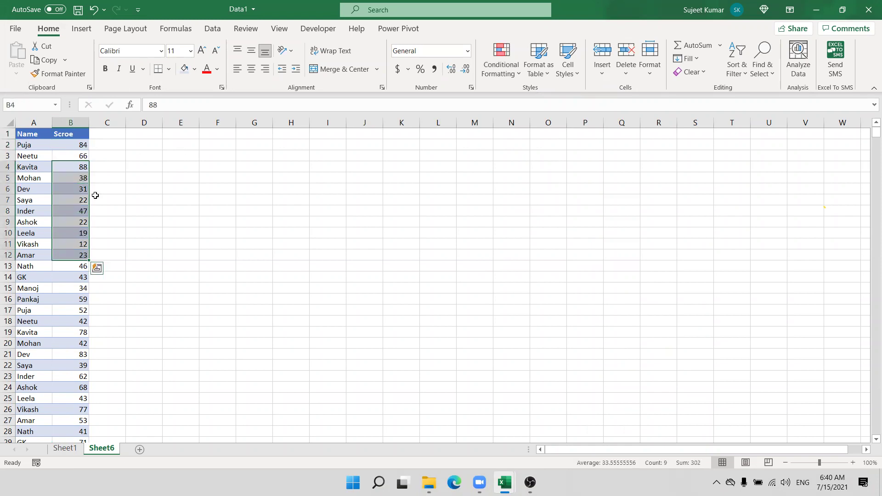
pyautogui.click(140, 147)
pyautogui.press('Right')
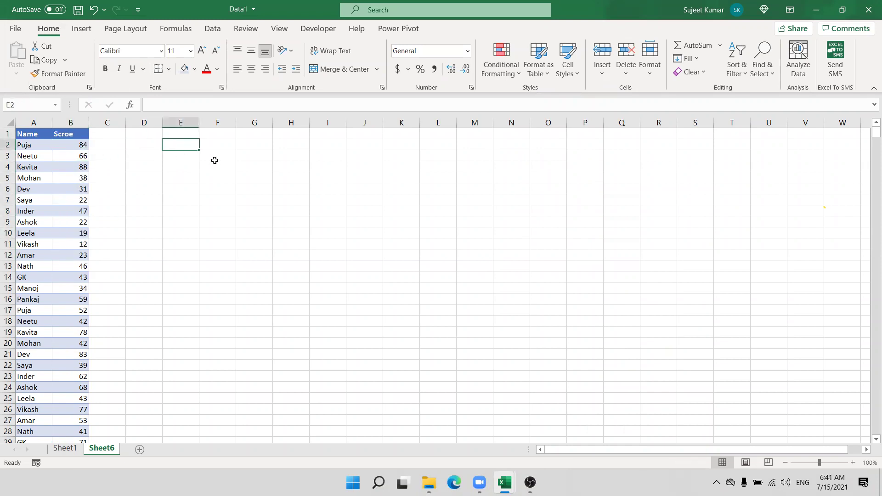
pyautogui.write('>60')
pyautogui.press('Tab')
pyautogui.write('Pass\\')
pyautogui.press('BackSpace')
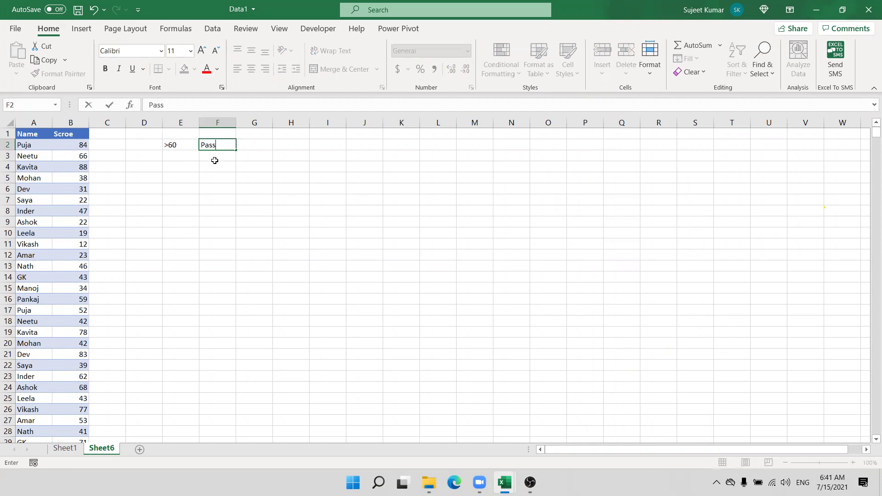
pyautogui.press('Down')
# Step: Add 40-60 Re-Test in E3:F3 and <40 Fail in E4:F4
pyautogui.press('Left')
pyautogui.write('40-')
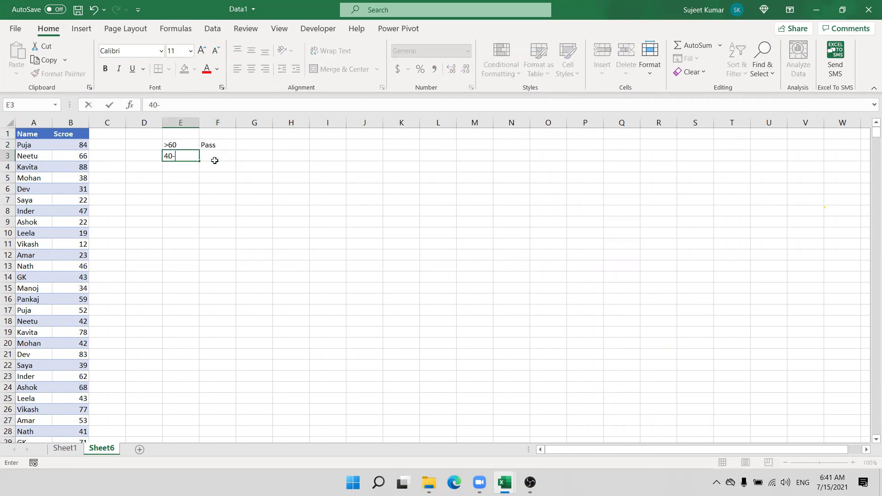
pyautogui.write('60')
pyautogui.click(214, 160)
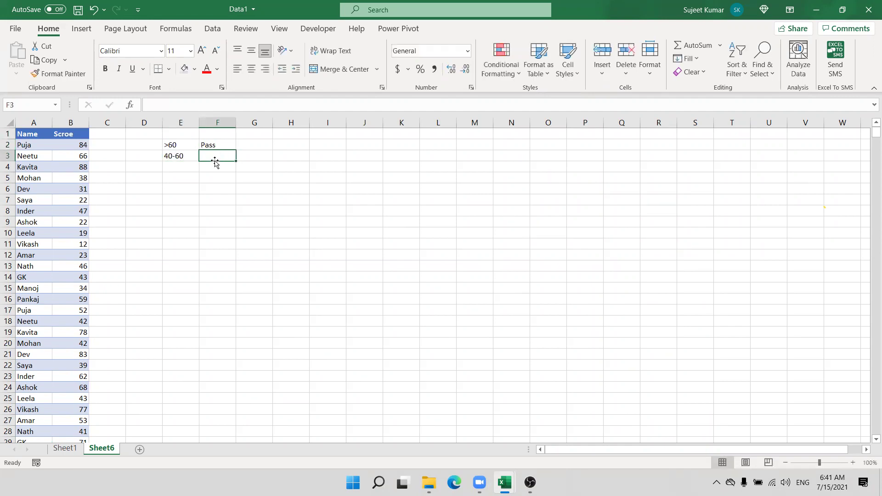
pyautogui.write('Re-Test')
pyautogui.press('Return')
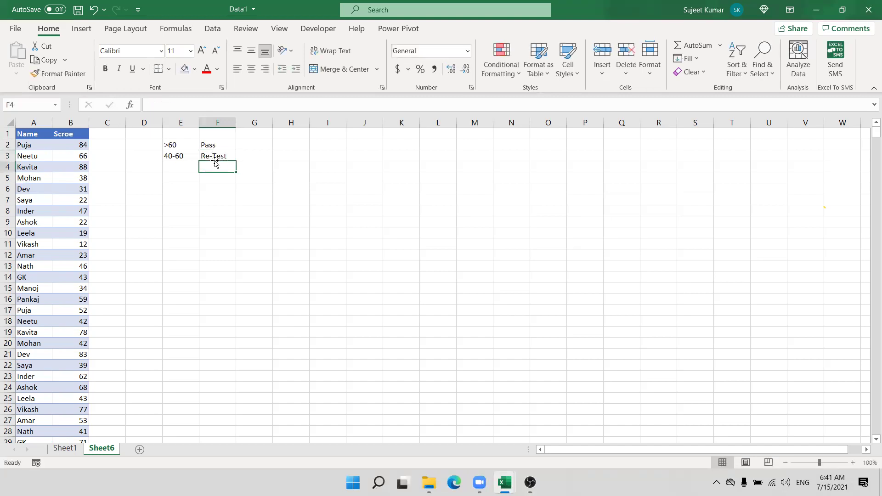
pyautogui.press('Left')
pyautogui.write('<40')
pyautogui.press('Tab')
pyautogui.write('Fai;')
pyautogui.write('l')
pyautogui.press('Return')
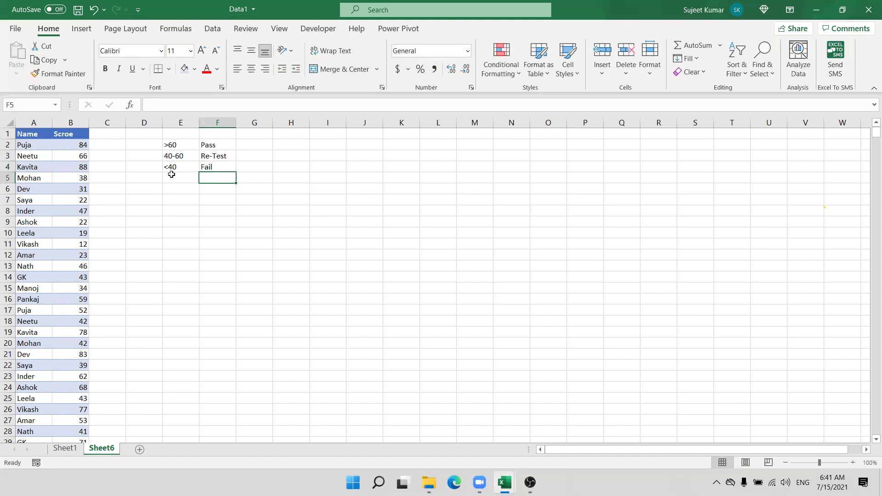
# Step: Check each cell of the E2:F4 grading key and select the whole key
pyautogui.click(169, 145)
pyautogui.click(205, 145)
pyautogui.click(178, 155)
pyautogui.click(216, 157)
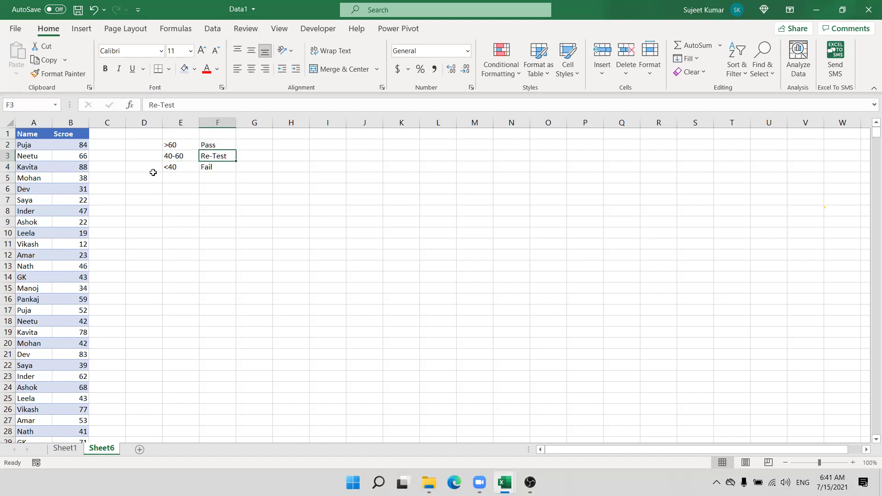
pyautogui.click(159, 168)
pyautogui.click(186, 170)
pyautogui.click(209, 166)
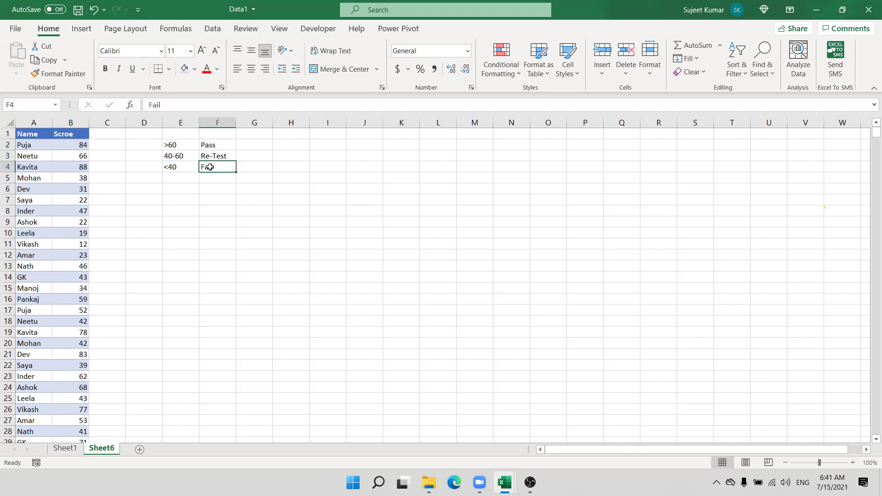
pyautogui.moveTo(210, 166); pyautogui.dragTo(174, 145)
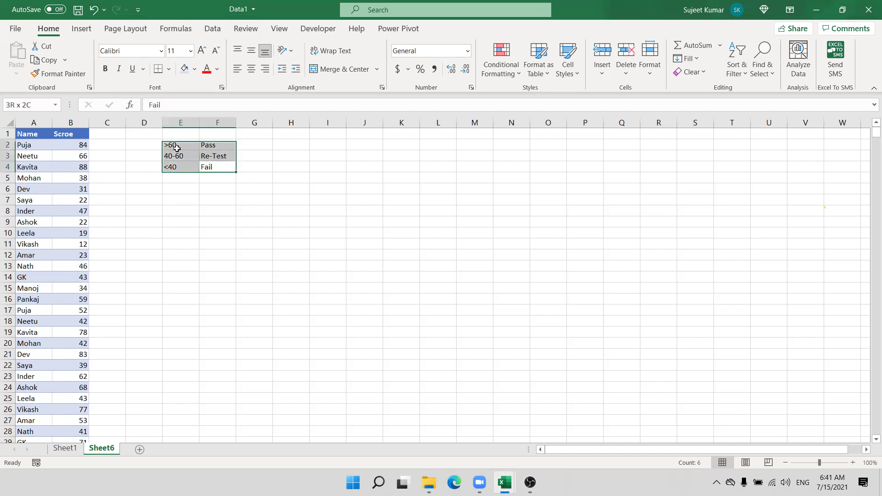
pyautogui.click(123, 144)
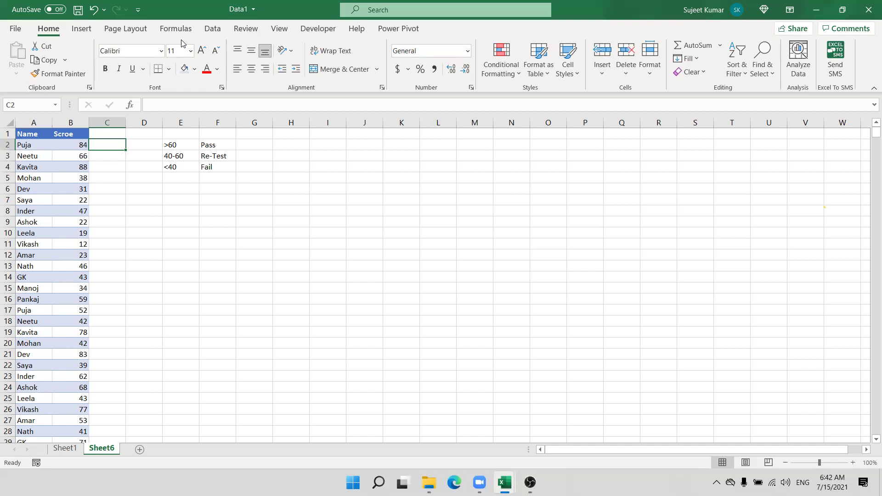
# Step: Apply the Indicators 3 Symbols (Uncircled) icon set to the scores in column B
pyautogui.click(66, 118)
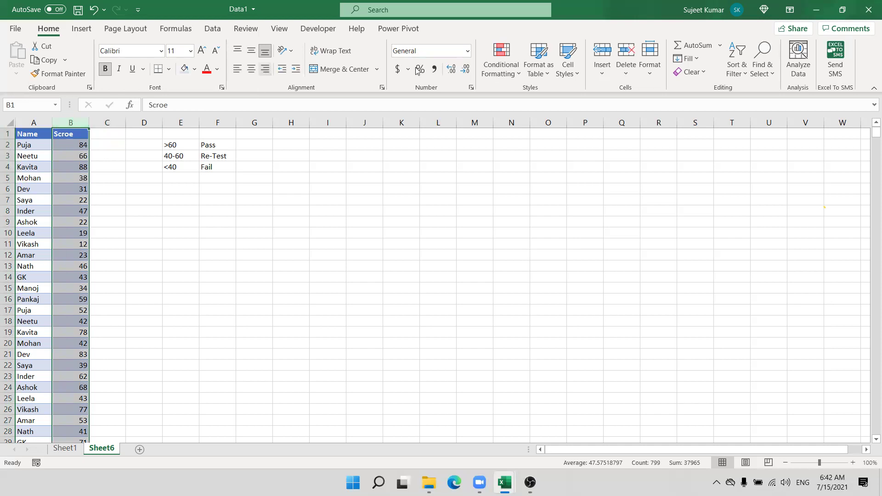
pyautogui.click(518, 76)
pyautogui.moveTo(542, 216)
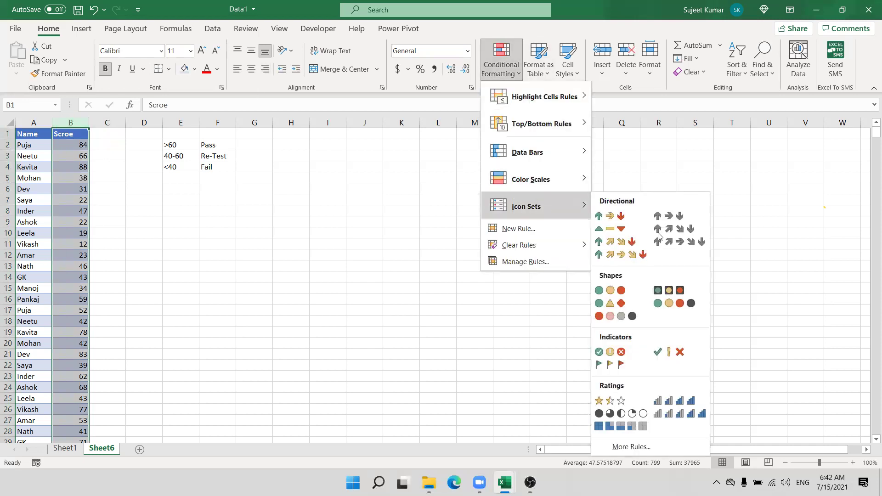
pyautogui.click(662, 353)
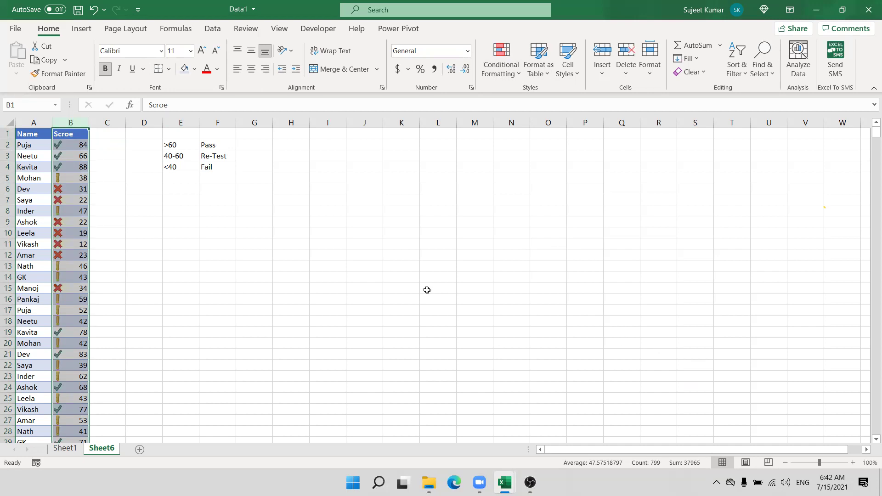
# Step: Revisit the Conditional Formatting icon sets and close the menu without changes
pyautogui.click(500, 68)
pyautogui.moveTo(516, 106)
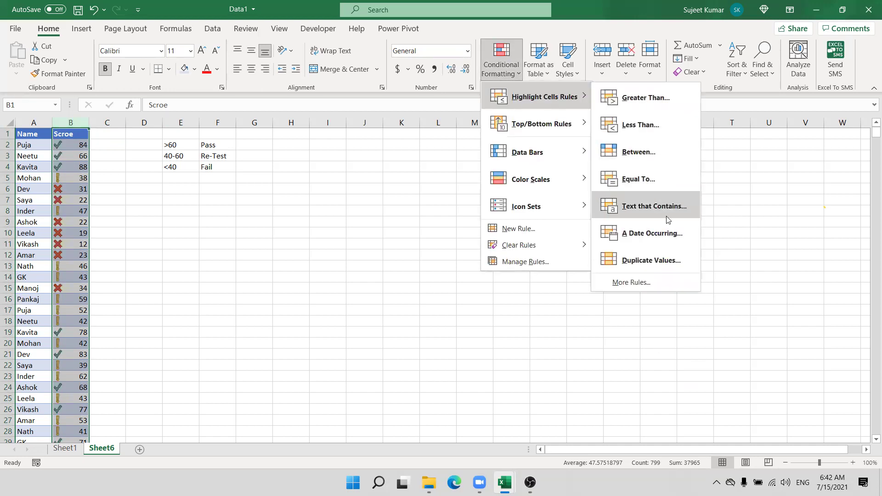
pyautogui.moveTo(551, 206)
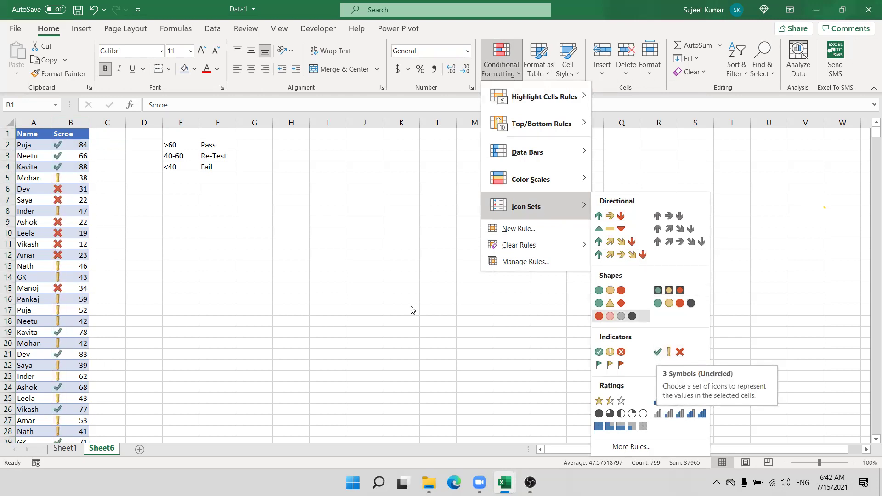
pyautogui.click(73, 152)
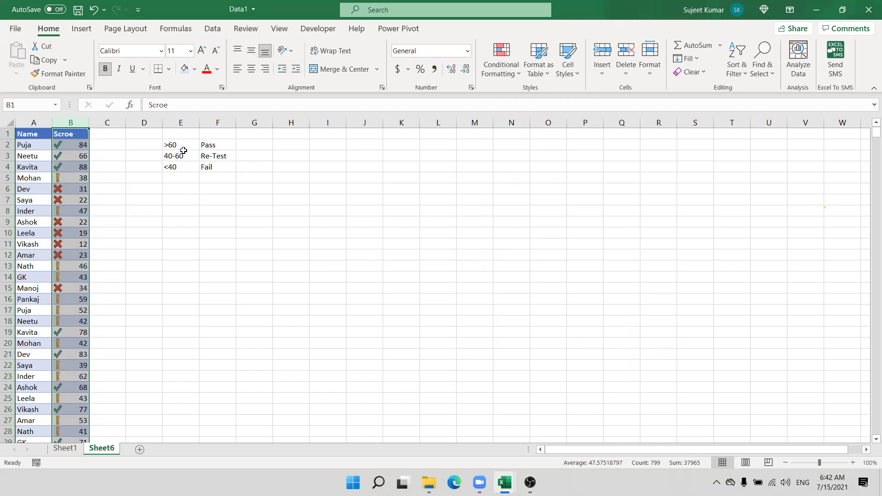
# Step: Edit column B's Icon Set rule and switch both threshold types to Number
pyautogui.click(470, 89)
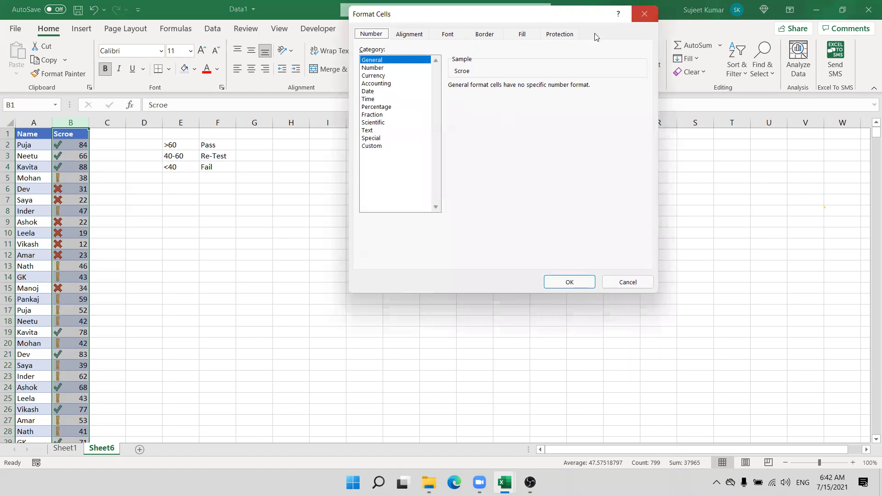
pyautogui.press('Escape')
pyautogui.click(500, 62)
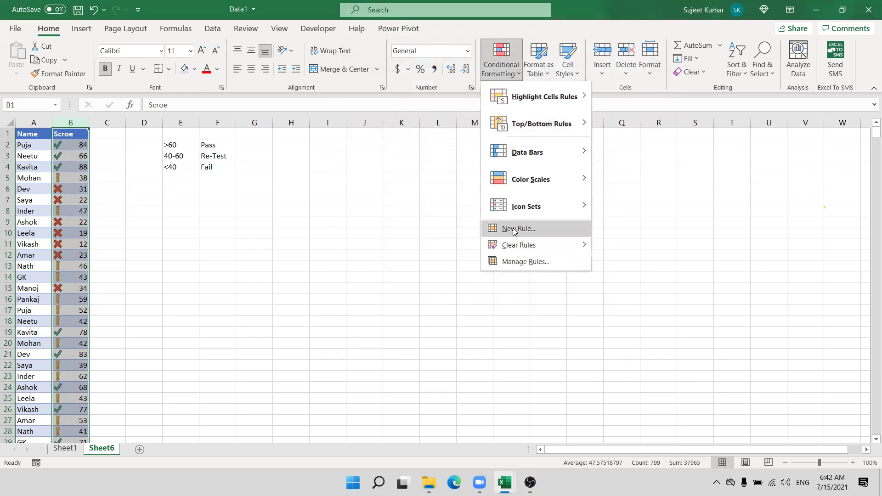
pyautogui.click(517, 261)
pyautogui.doubleClick(322, 158)
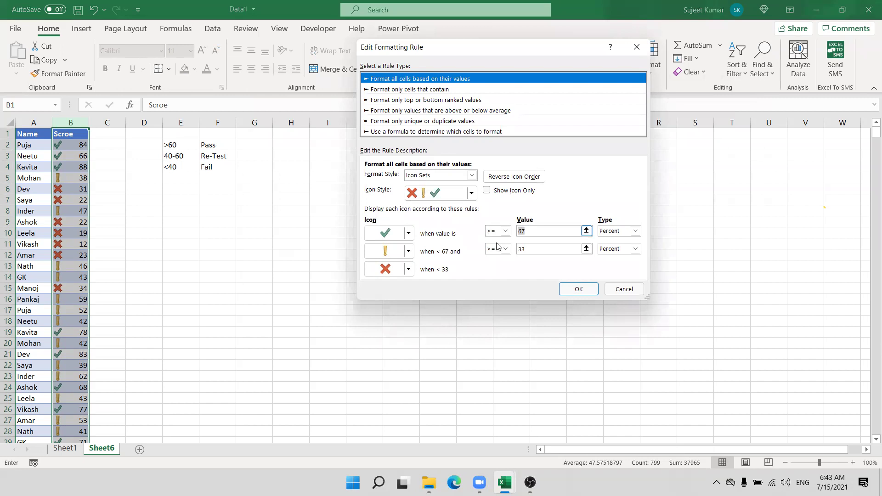
pyautogui.click(521, 231)
pyautogui.doubleClick(520, 249)
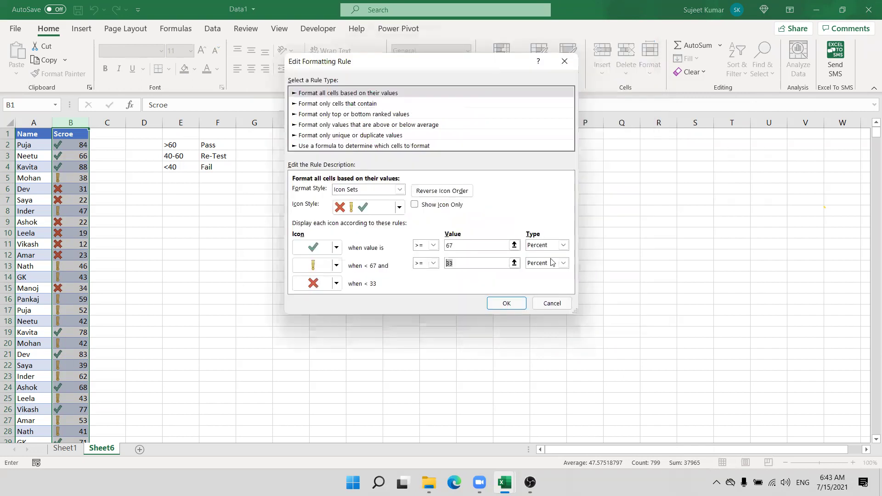
pyautogui.click(537, 247)
pyautogui.click(537, 255)
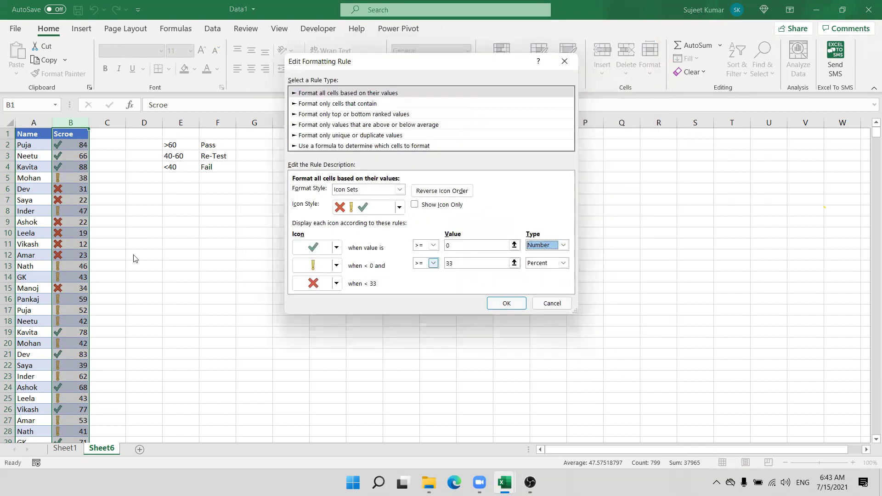
pyautogui.click(537, 263)
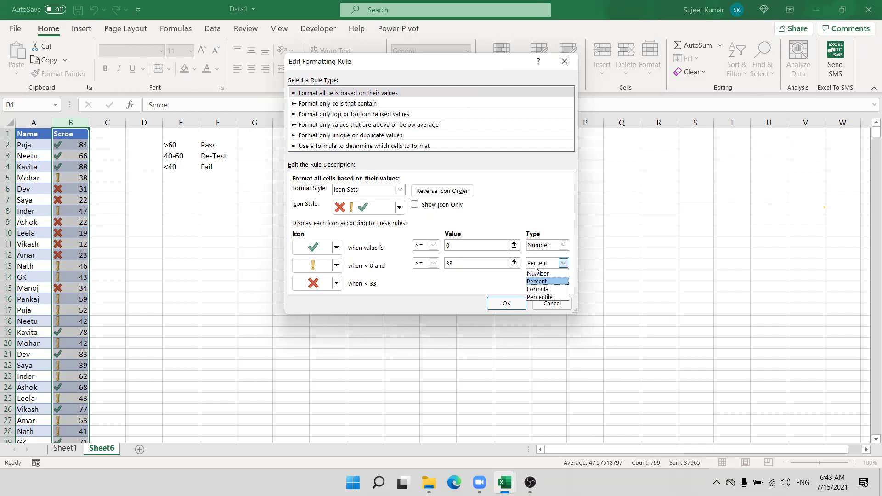
pyautogui.click(537, 274)
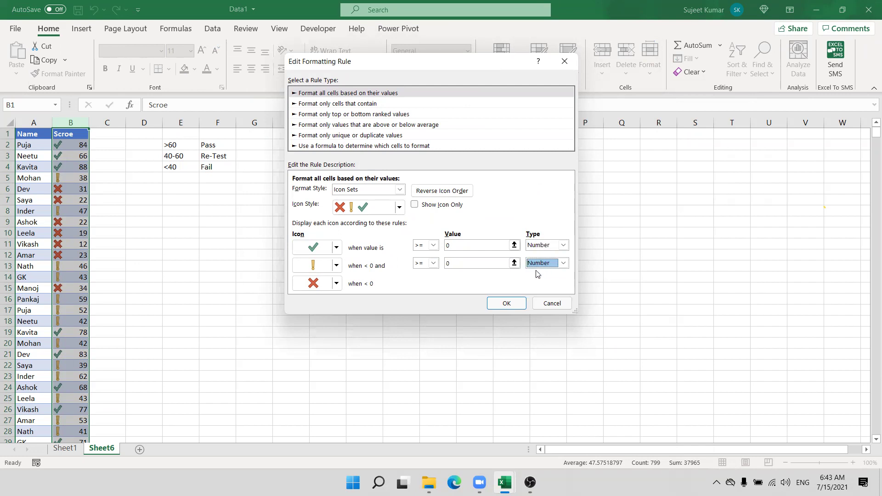
# Step: Set the icon thresholds to 60 and 40 and confirm the rule
pyautogui.click(446, 246)
pyautogui.write('6')
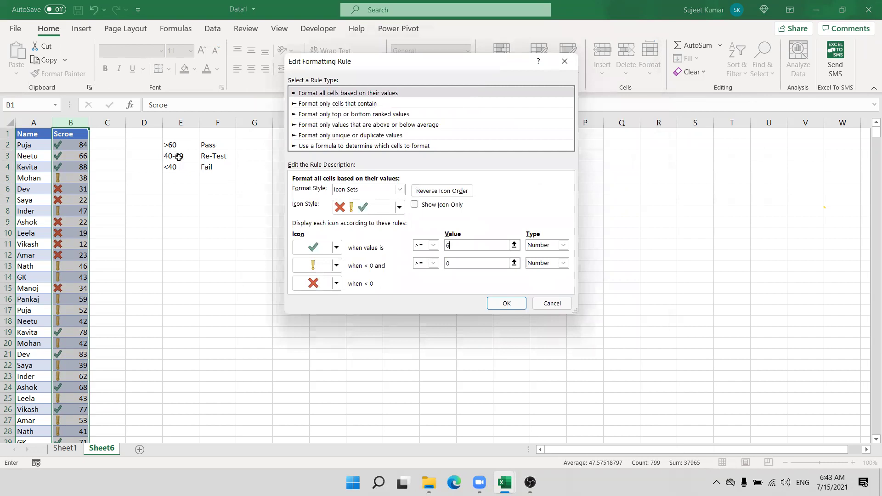
pyautogui.moveTo(452, 264); pyautogui.dragTo(435, 265)
pyautogui.write('4')
pyautogui.press('Tab')
pyautogui.click(457, 247)
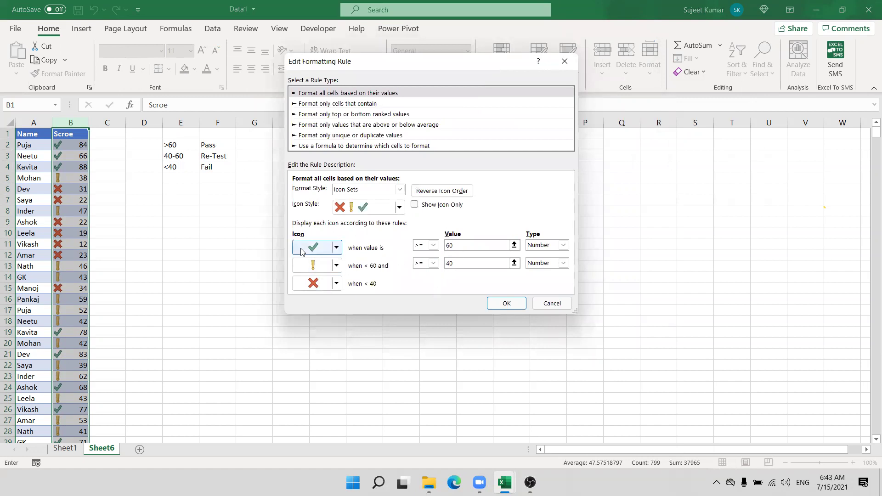
pyautogui.click(469, 265)
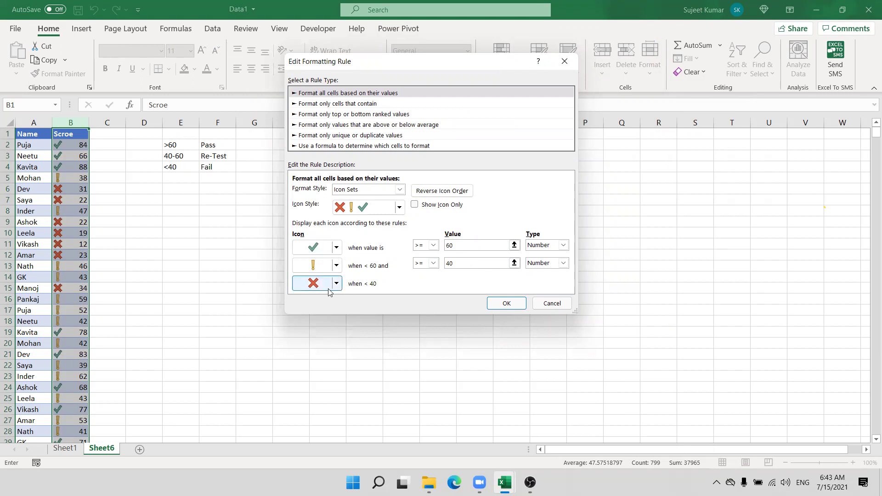
pyautogui.click(511, 305)
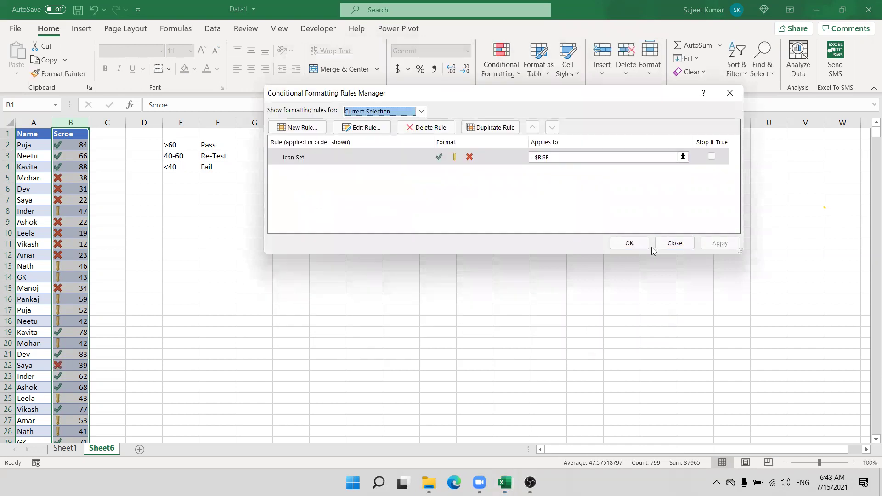
pyautogui.click(630, 246)
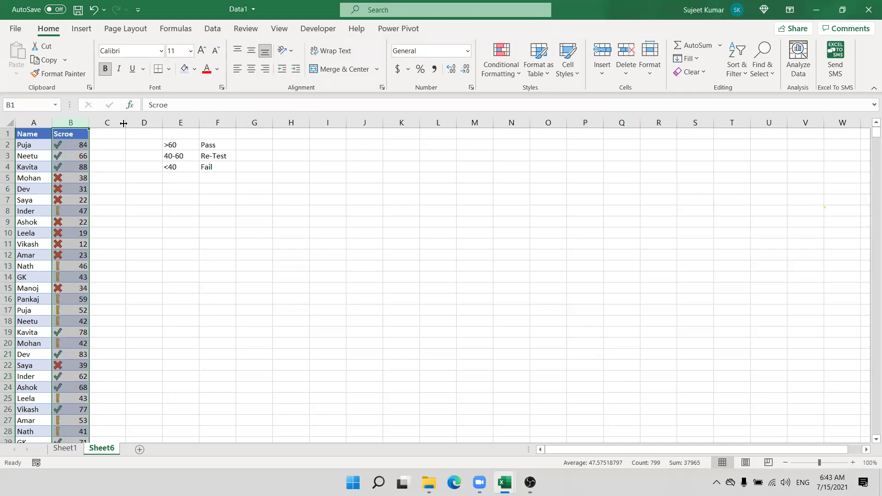
# Step: Enter 3, 2 and 1 in D2:D4
pyautogui.click(147, 143)
pyautogui.write('3')
pyautogui.press('Return')
pyautogui.write('2')
pyautogui.press('Return')
pyautogui.write('1')
pyautogui.click(174, 229)
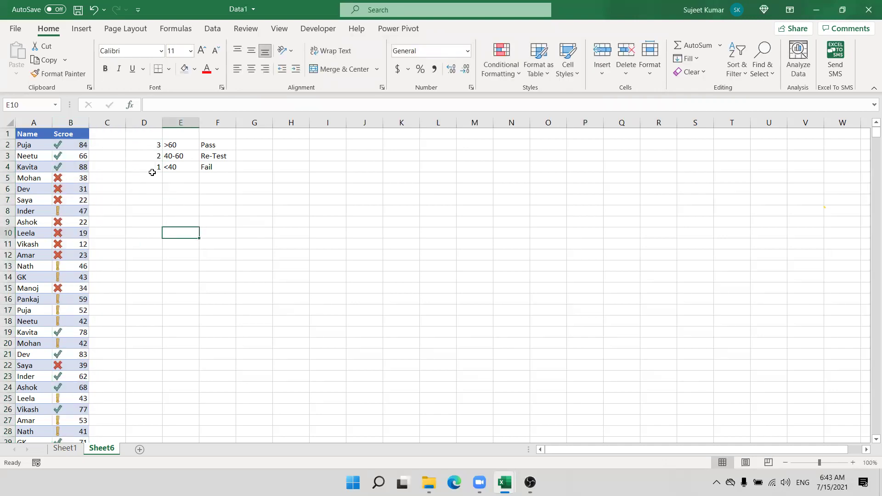
# Step: Give D2:D4 the 3 Symbols (Uncircled) icons and bring up their rules list
pyautogui.moveTo(151, 170); pyautogui.dragTo(152, 145)
pyautogui.click(501, 72)
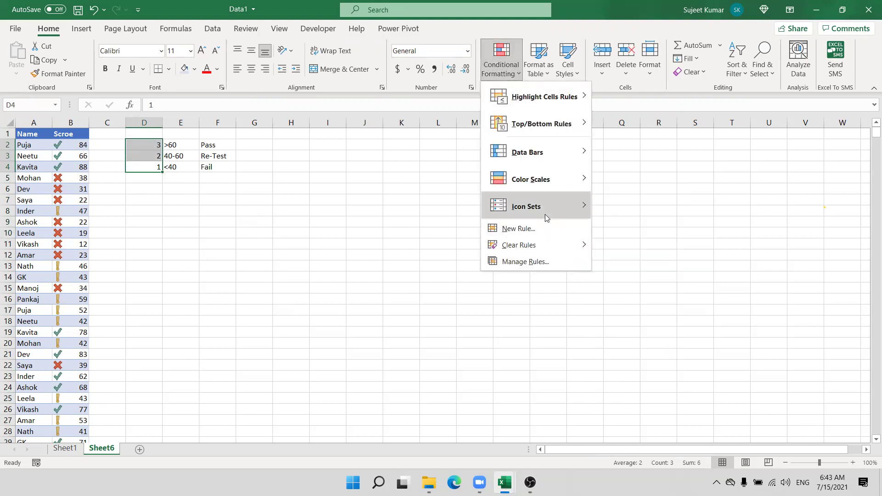
pyautogui.moveTo(546, 208)
pyautogui.click(669, 351)
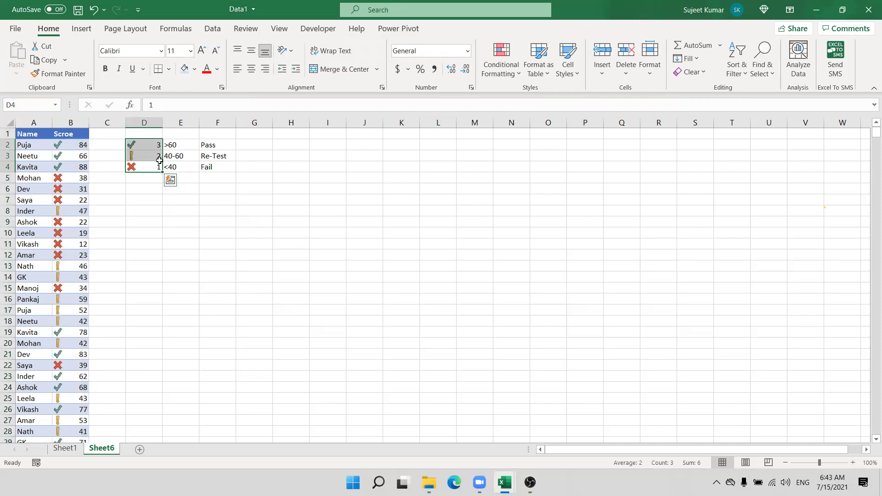
pyautogui.click(482, 236)
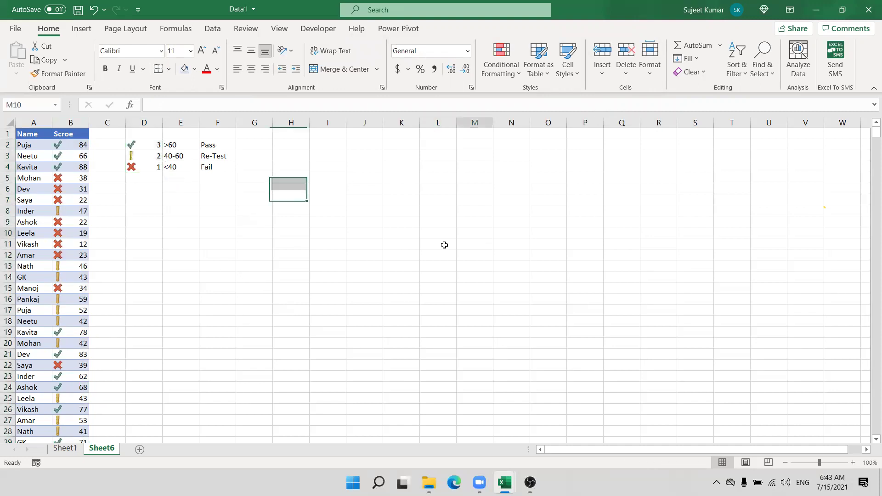
pyautogui.moveTo(156, 166); pyautogui.dragTo(154, 141)
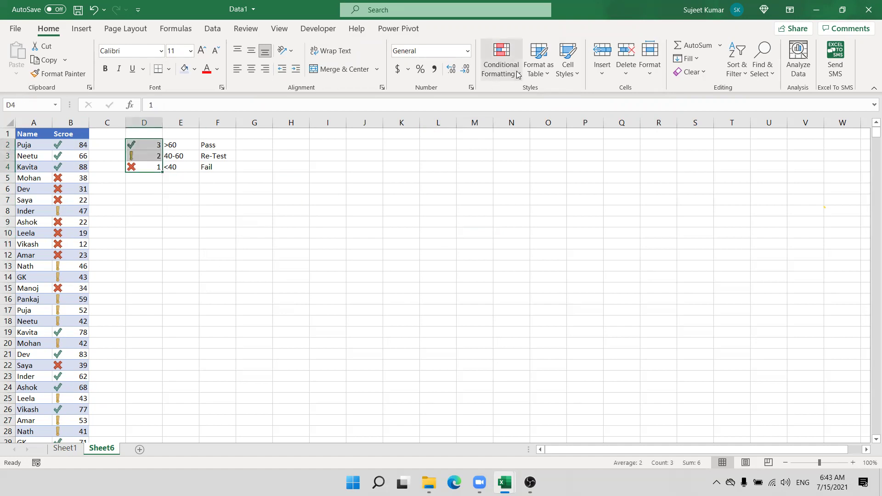
pyautogui.click(501, 60)
pyautogui.click(526, 261)
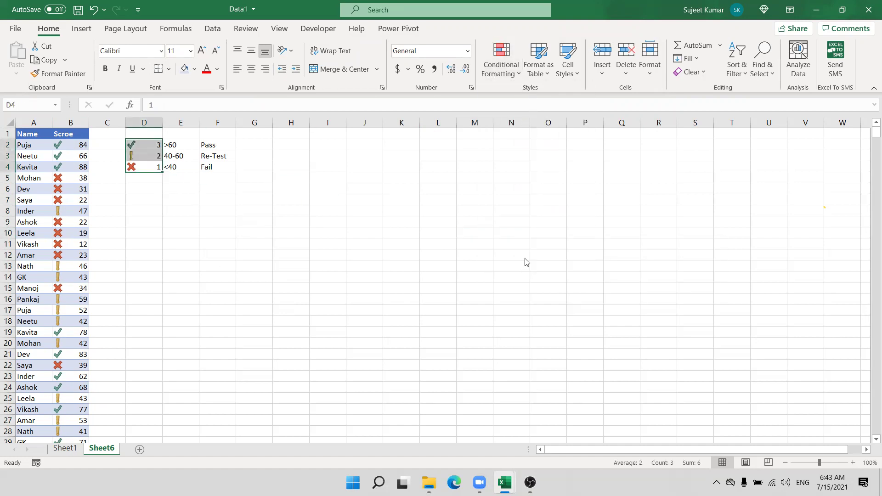
# Step: Turn on Show Icon Only for the D2:D4 icon rule, then go to Sheet1
pyautogui.doubleClick(362, 157)
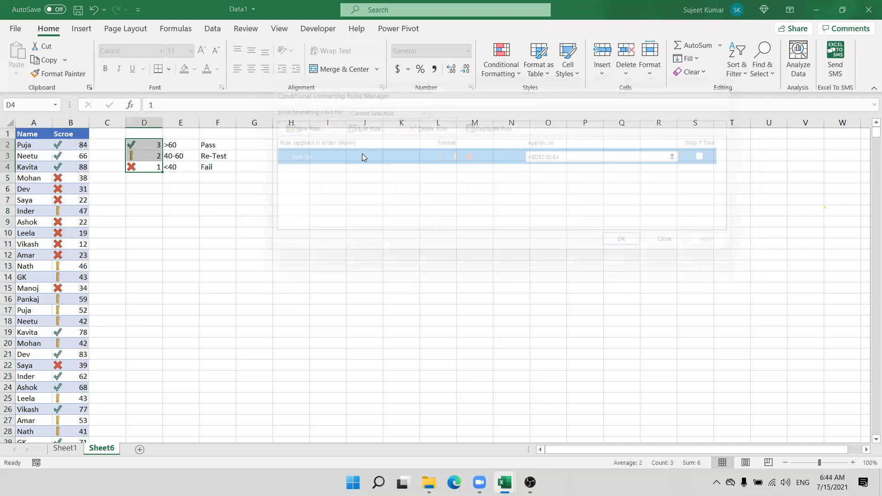
pyautogui.click(487, 190)
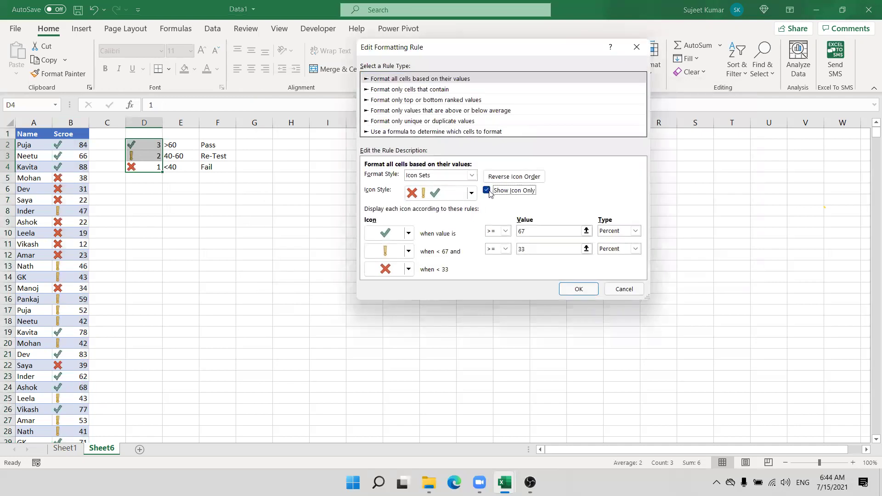
pyautogui.click(578, 289)
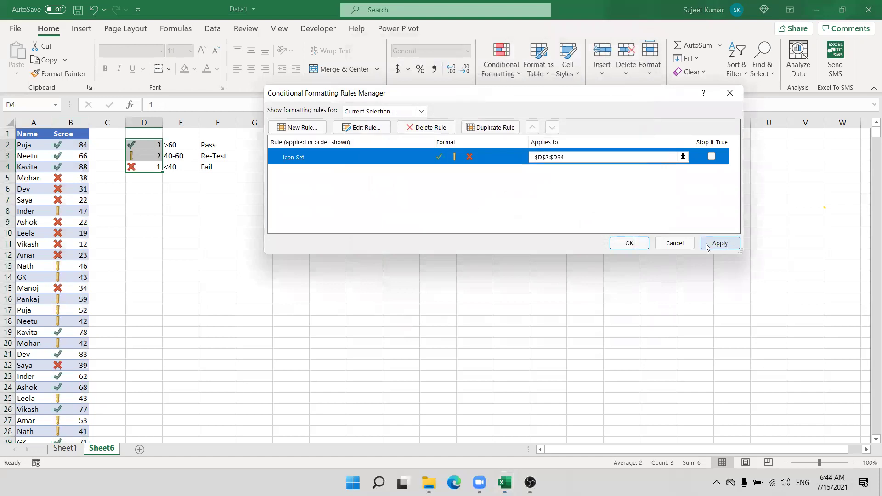
pyautogui.click(720, 243)
pyautogui.click(634, 242)
pyautogui.click(312, 231)
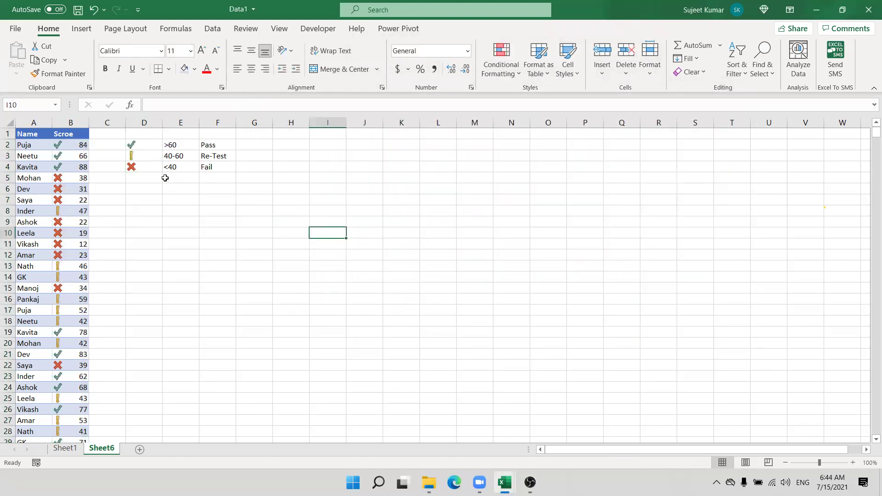
pyautogui.click(62, 449)
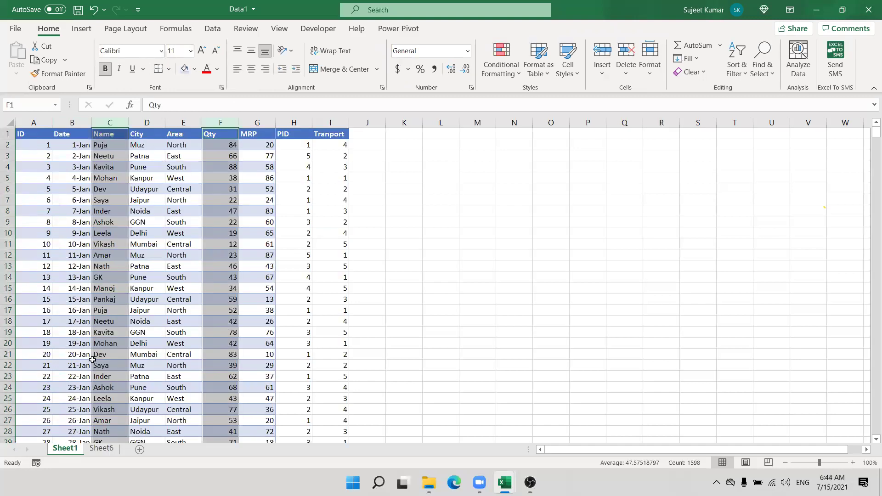
# Step: Insert a blank column G before MRP and give it No Fill
pyautogui.click(142, 236)
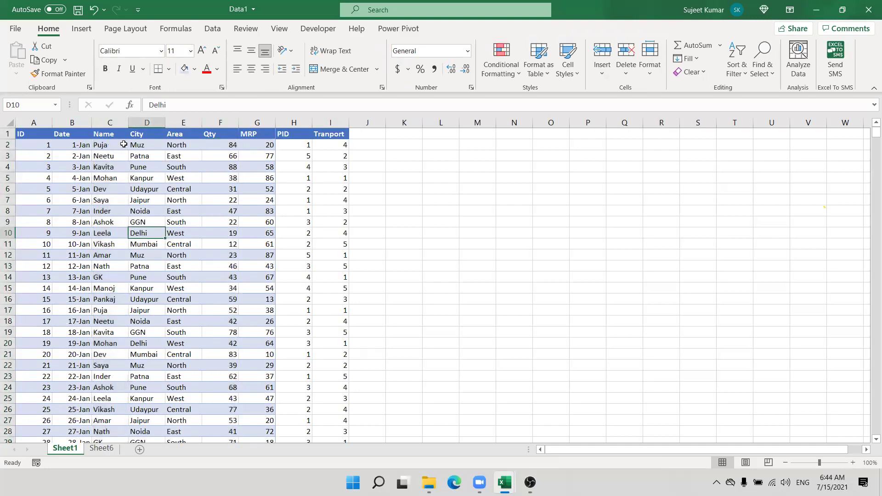
pyautogui.click(254, 133)
pyautogui.click(257, 122)
pyautogui.hotkey('ctrl', 'shift', '+')
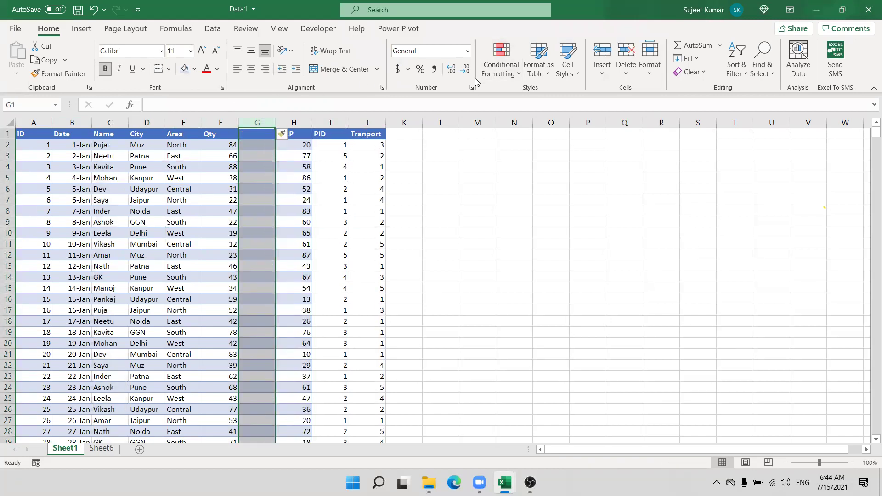
pyautogui.click(195, 69)
pyautogui.click(212, 195)
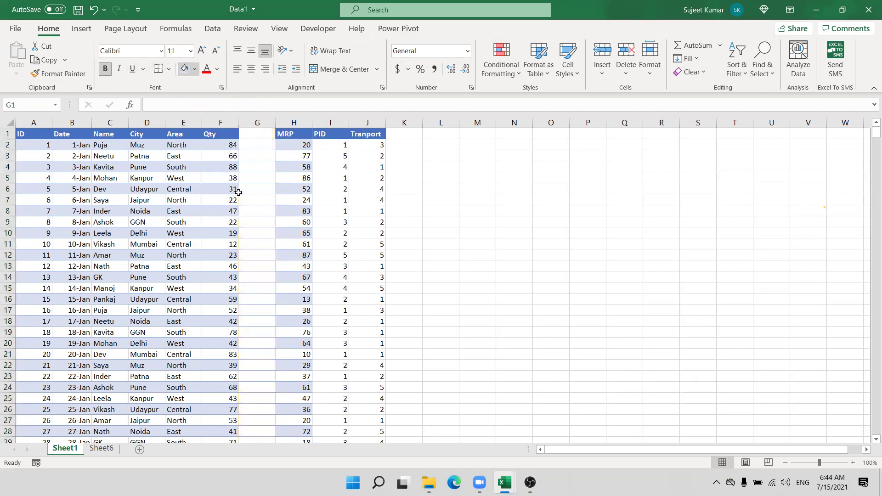
# Step: Select the Qty column and look through the conditional formatting options without applying any
pyautogui.click(252, 142)
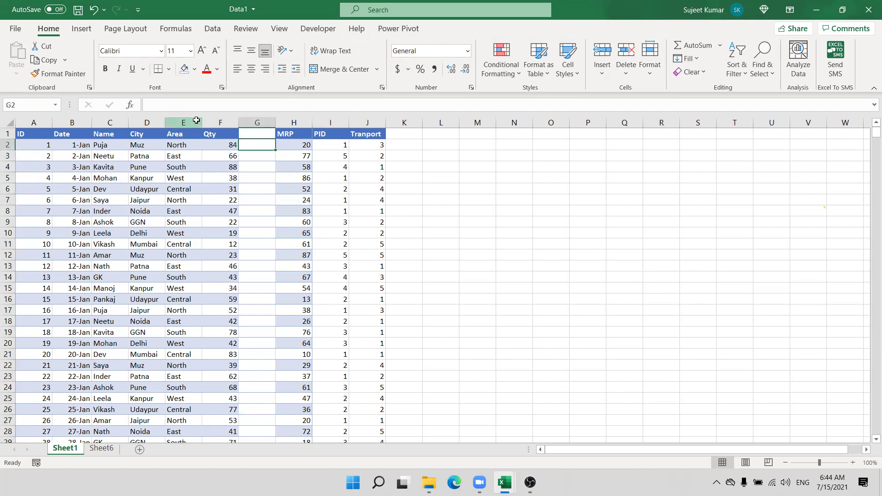
pyautogui.click(183, 122)
pyautogui.click(220, 122)
pyautogui.click(491, 72)
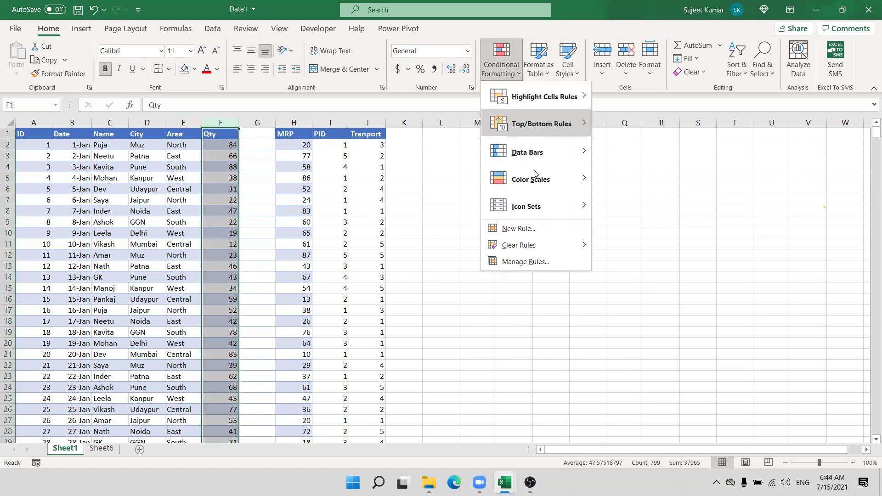
pyautogui.moveTo(536, 146)
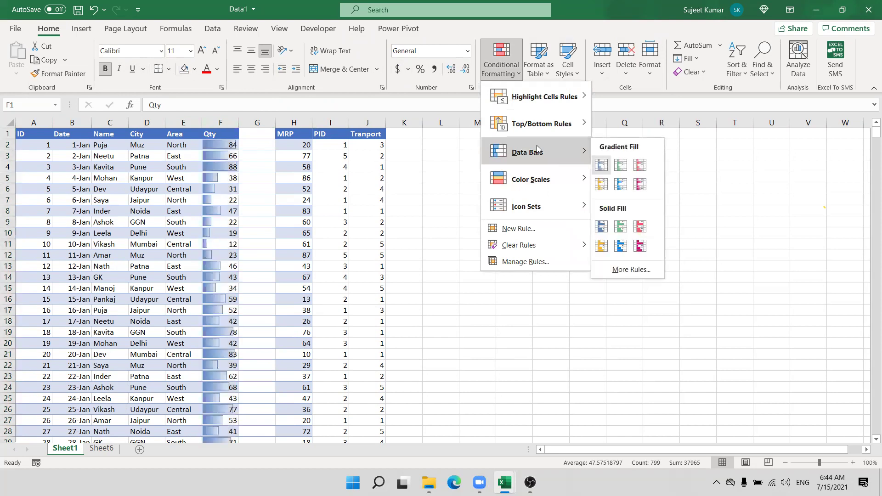
pyautogui.click(251, 137)
# Step: Enter =F2 in G2 and fill it down column G to repeat each Qty value
pyautogui.moveTo(254, 134); pyautogui.dragTo(250, 289)
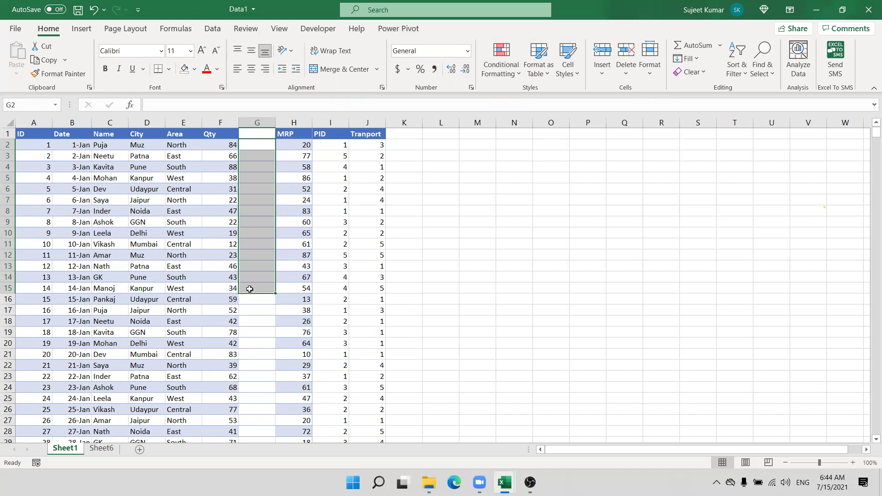
pyautogui.press('Up')
pyautogui.press('Down')
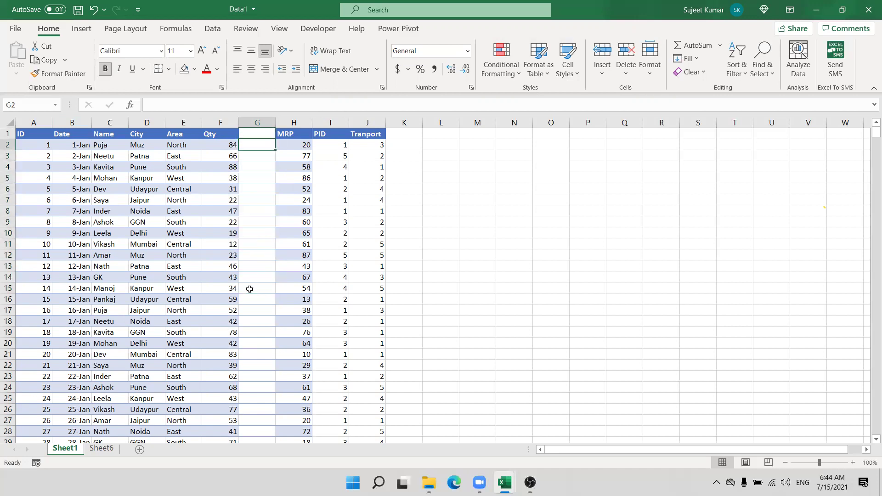
pyautogui.write('=')
pyautogui.press('Left')
pyautogui.hotkey('ctrl', 'Return')
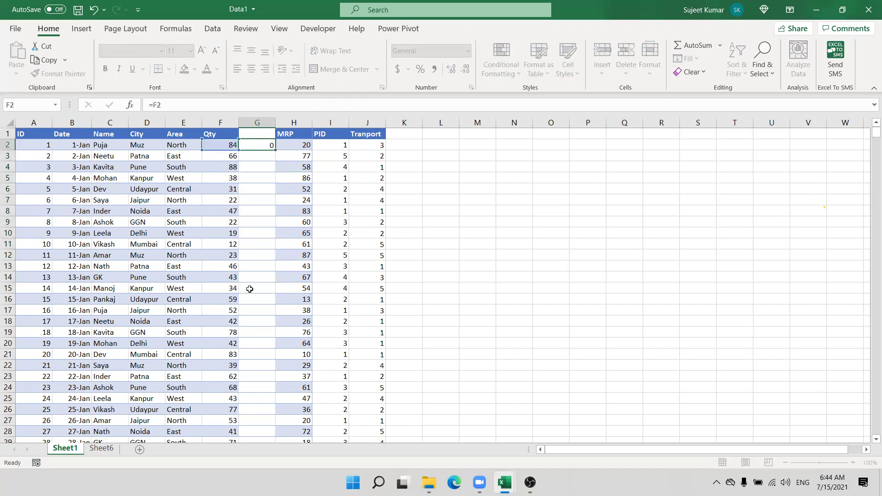
pyautogui.doubleClick(275, 150)
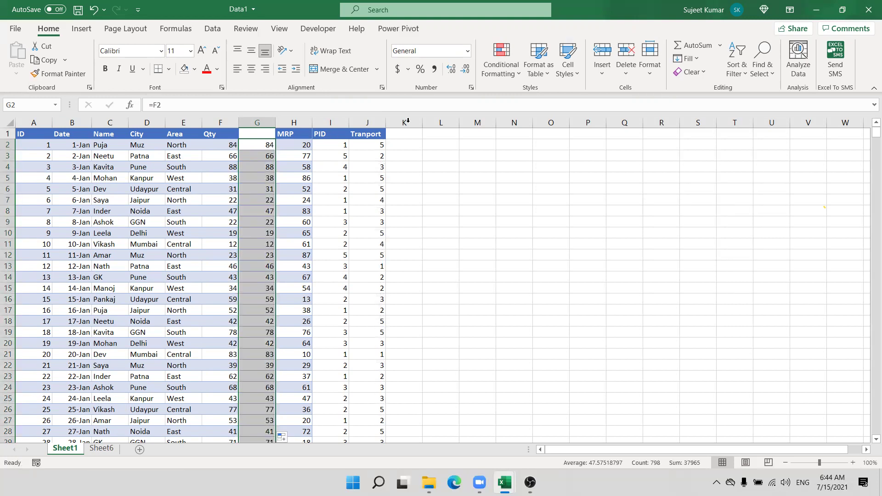
pyautogui.click(514, 81)
# Step: Apply blue gradient data bars to column G and edit the rule to Show Bar Only
pyautogui.moveTo(551, 152)
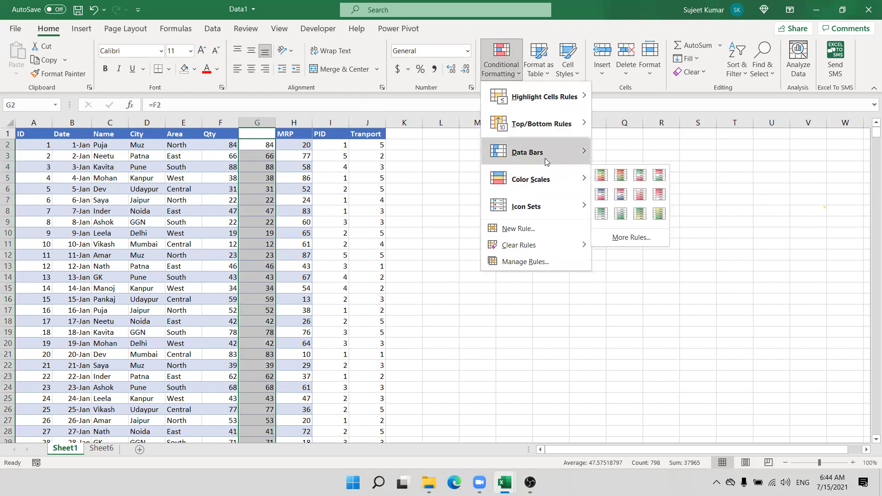
pyautogui.click(602, 165)
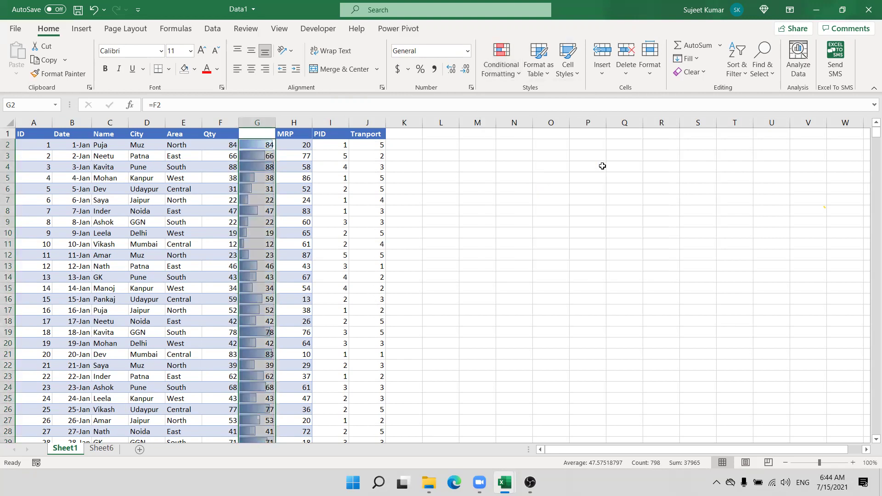
pyautogui.click(505, 73)
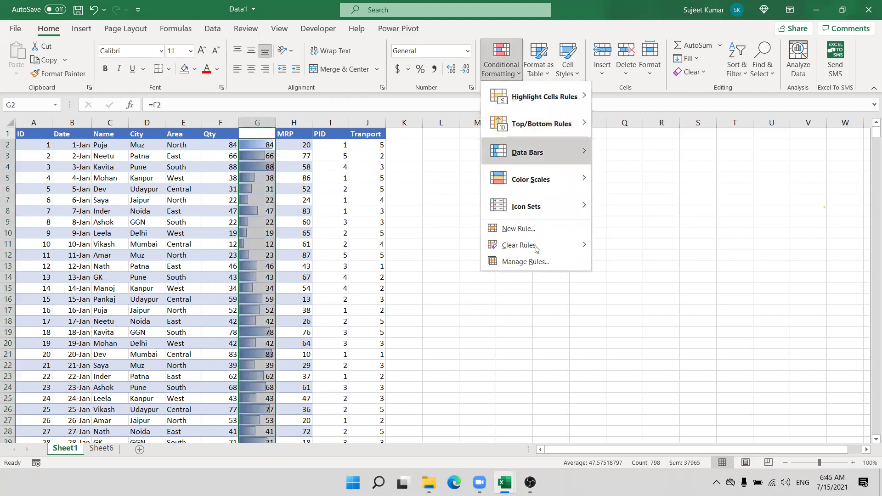
pyautogui.click(525, 261)
pyautogui.doubleClick(340, 164)
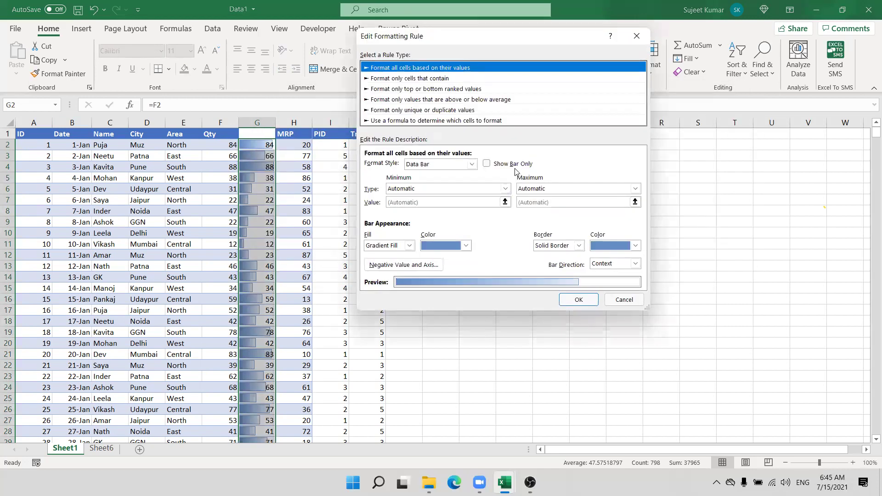
pyautogui.click(514, 164)
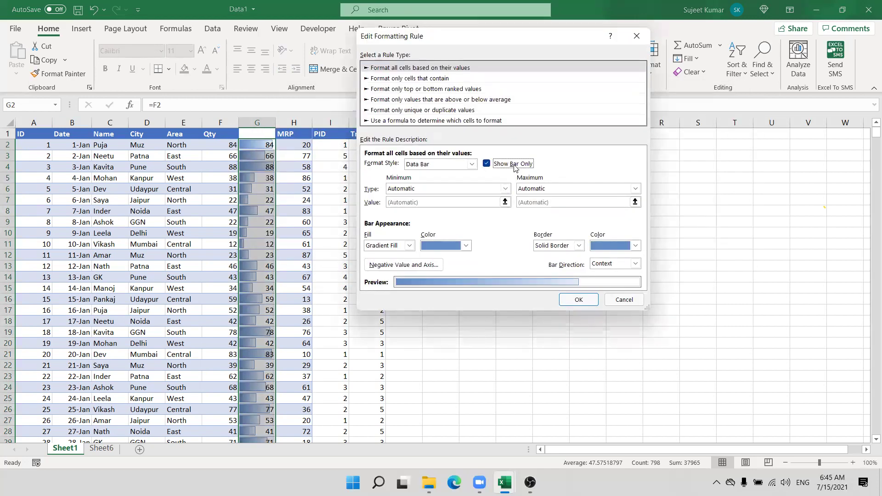
pyautogui.click(579, 299)
pyautogui.click(582, 301)
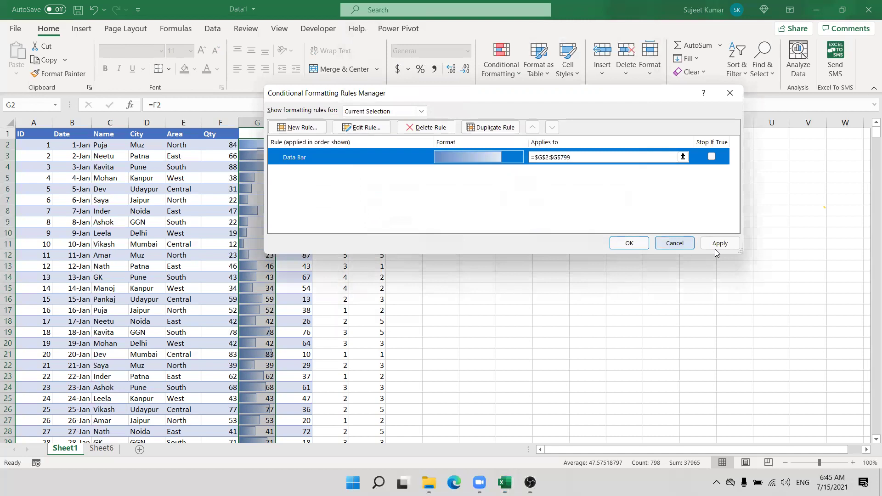
pyautogui.click(715, 247)
pyautogui.press('Return')
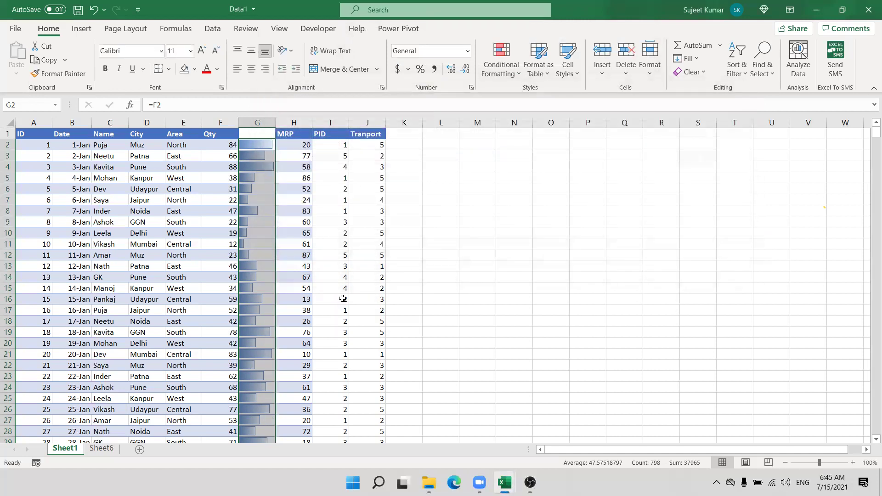
pyautogui.click(381, 298)
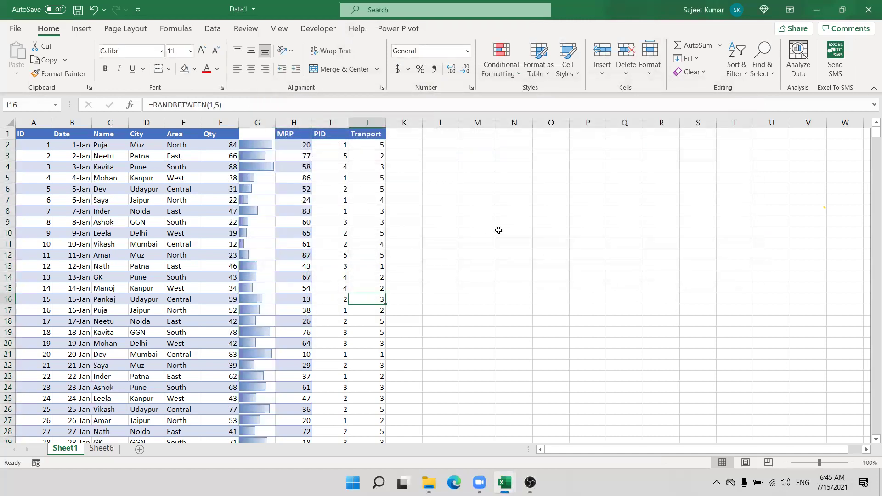
pyautogui.click(260, 198)
pyautogui.moveTo(232, 145); pyautogui.dragTo(246, 256)
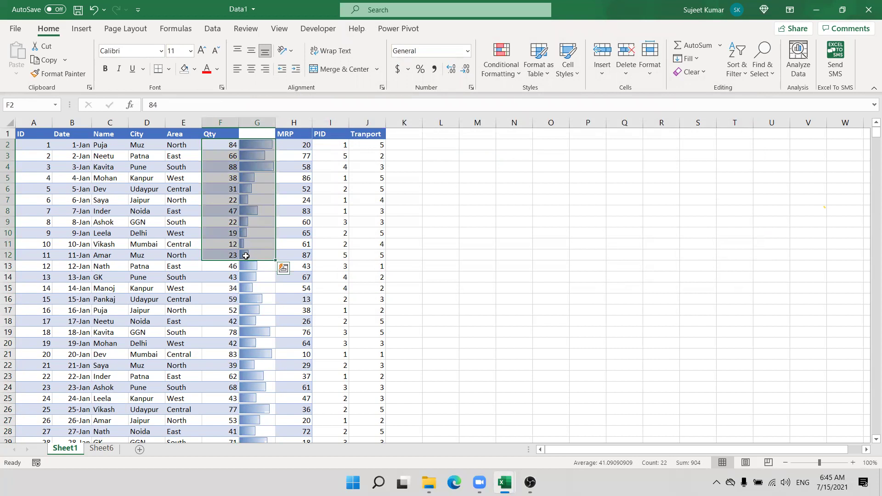
pyautogui.press('Right')
pyautogui.press('Down')
pyautogui.press('Down')
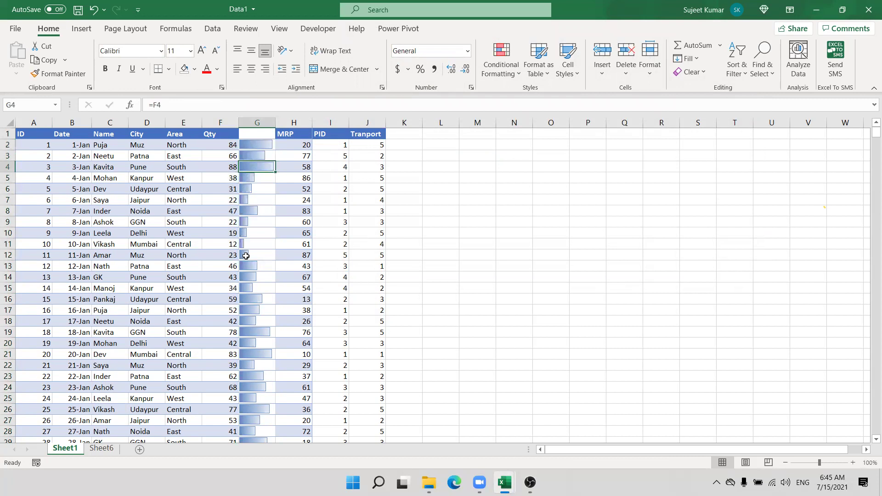
pyautogui.press('Down')
pyautogui.press('Down')
pyautogui.press('Down')
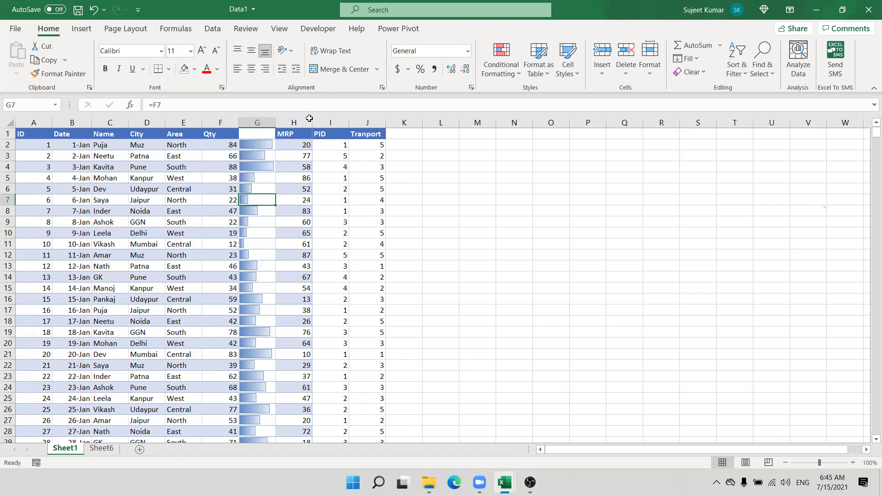
pyautogui.press('Up')
pyautogui.press('Right')
# Step: Draft a new highlight rule for cell values less than 60 with a green fill
pyautogui.press('Left')
pyautogui.press('Left')
pyautogui.press('Up')
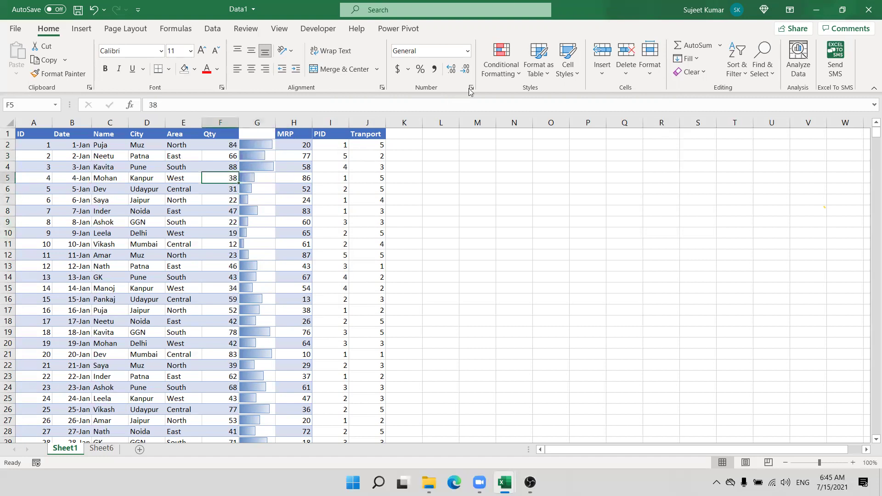
pyautogui.click(501, 69)
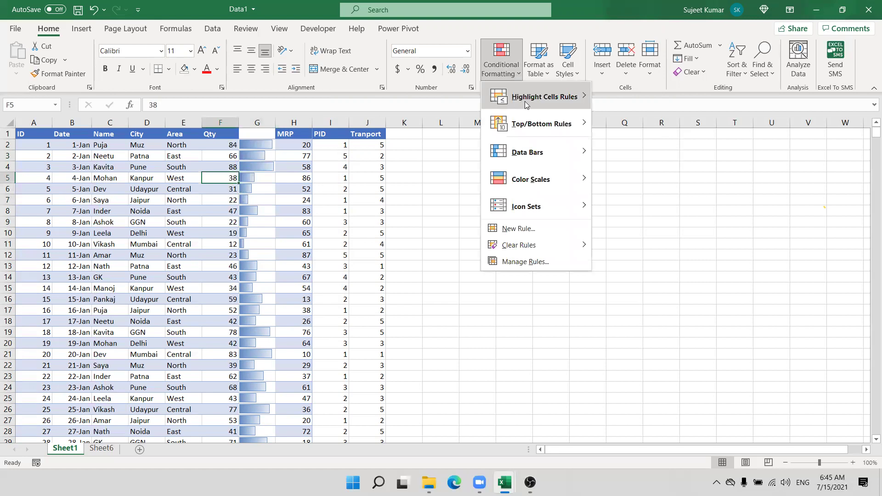
pyautogui.moveTo(546, 99)
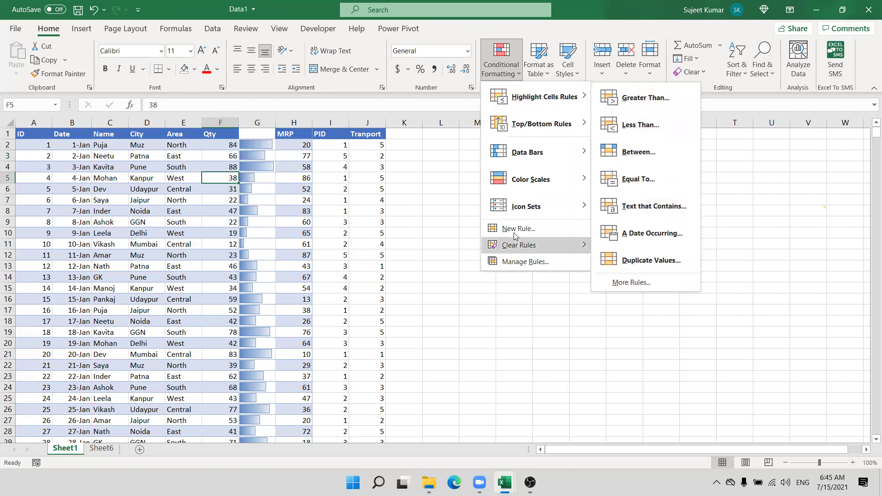
pyautogui.click(638, 282)
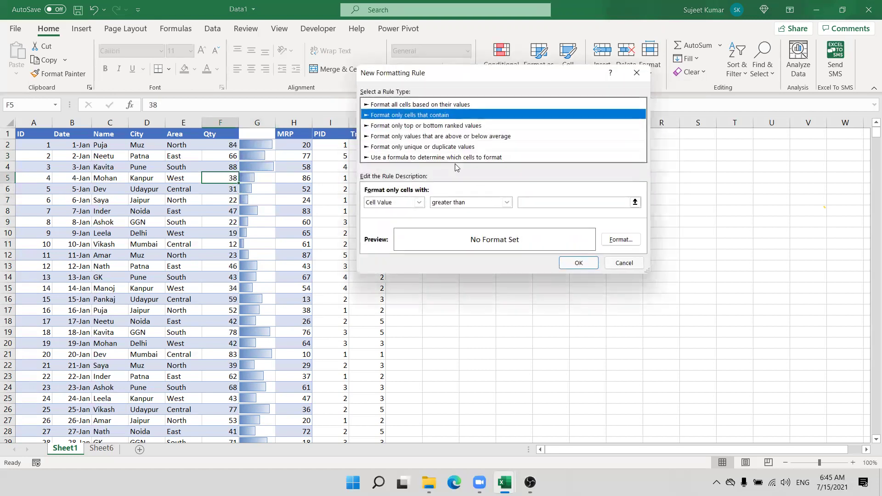
pyautogui.click(434, 204)
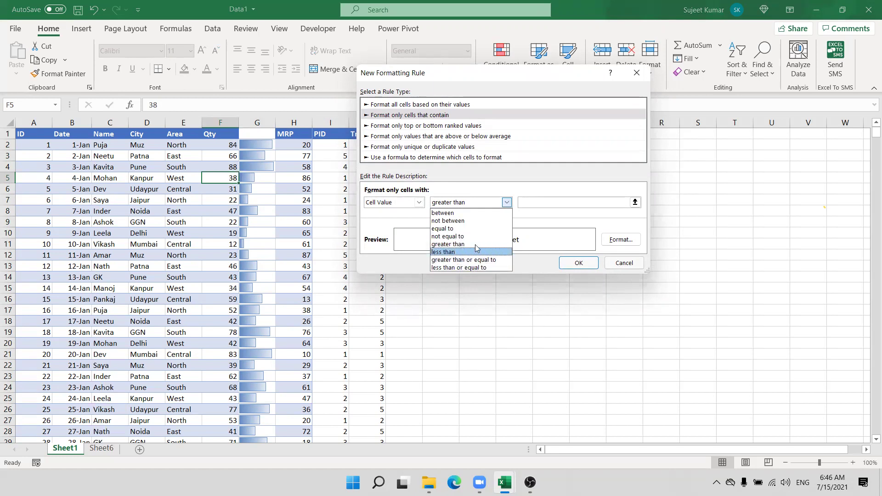
pyautogui.click(460, 251)
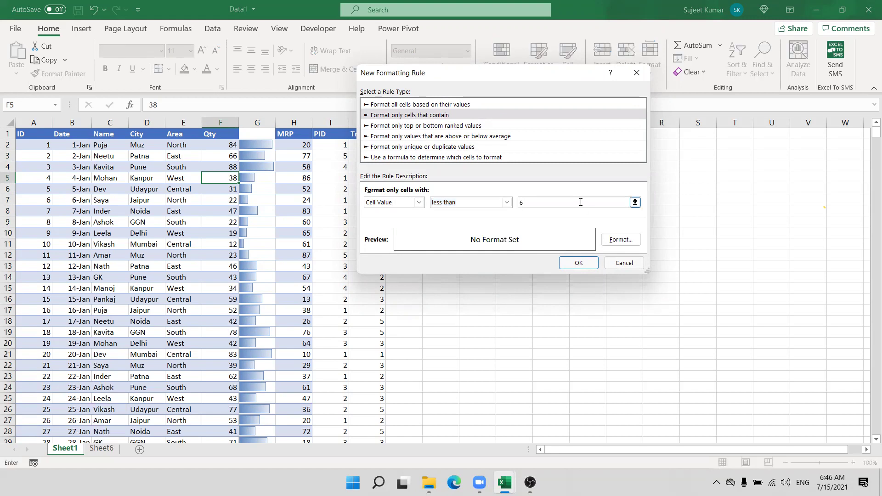
pyautogui.write('0')
pyautogui.click(620, 239)
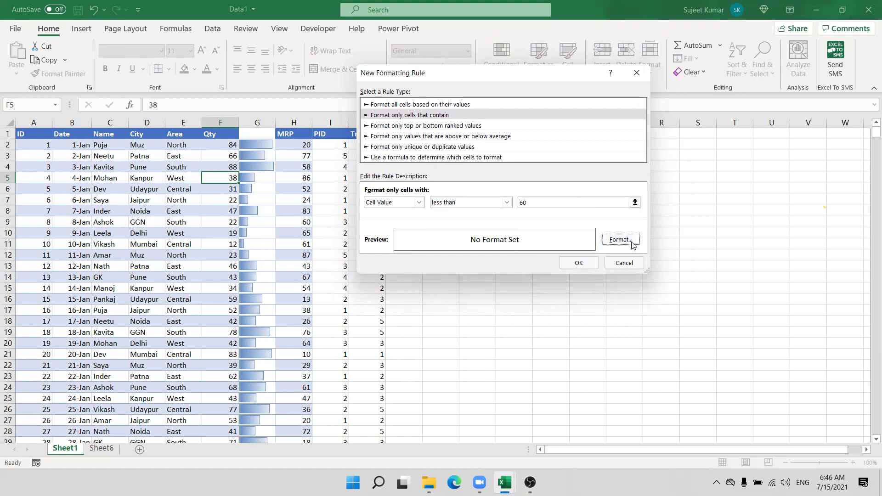
pyautogui.click(420, 138)
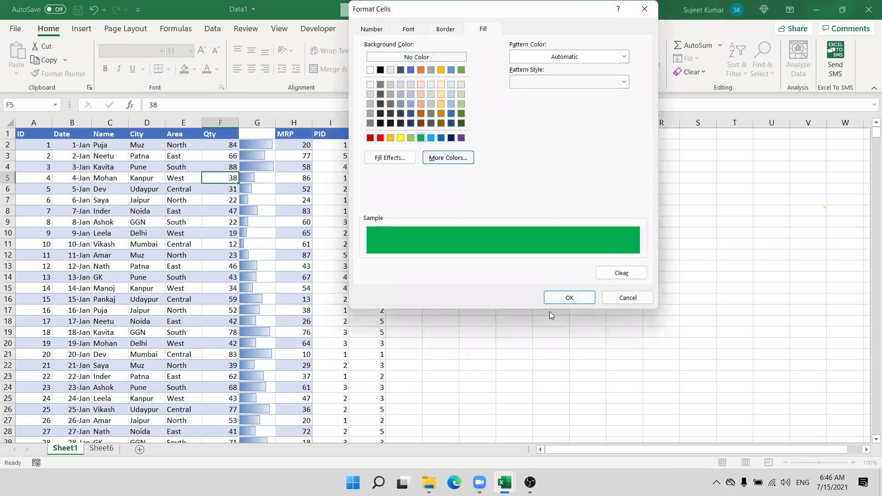
# Step: Accept the green fill, switch the draft rule from Specific Text to Errors, then discard it
pyautogui.click(570, 298)
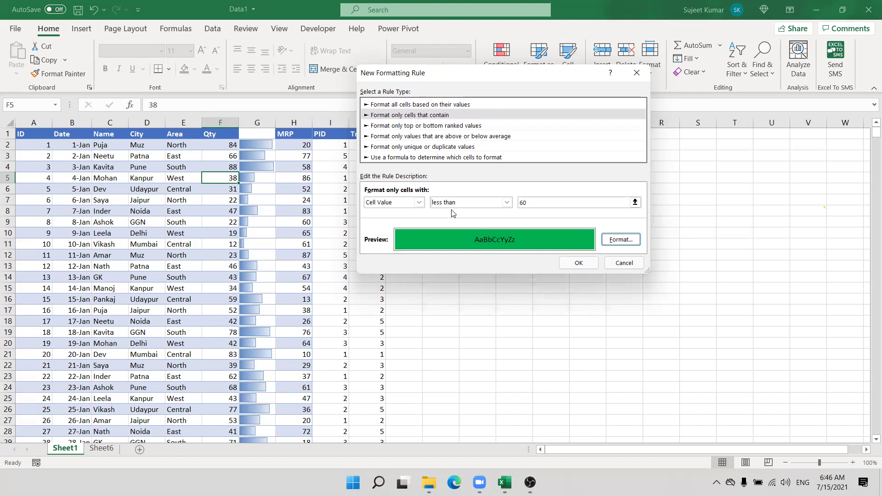
pyautogui.click(418, 202)
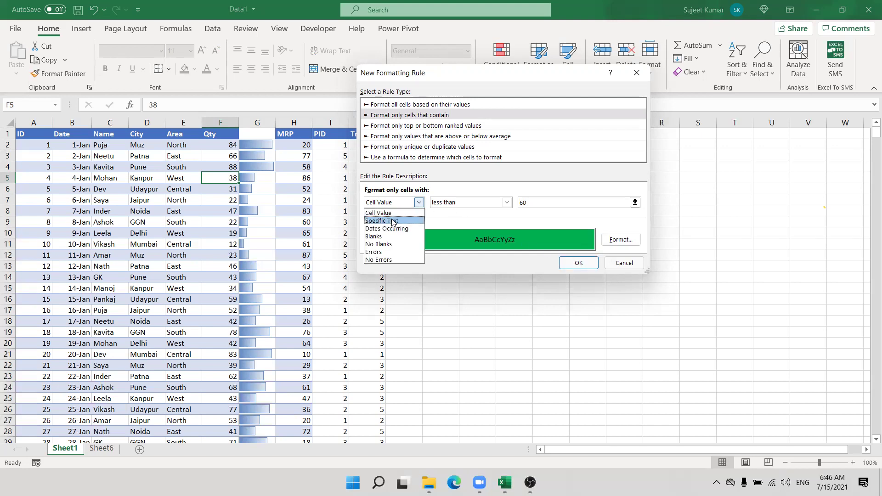
pyautogui.click(395, 221)
pyautogui.click(445, 202)
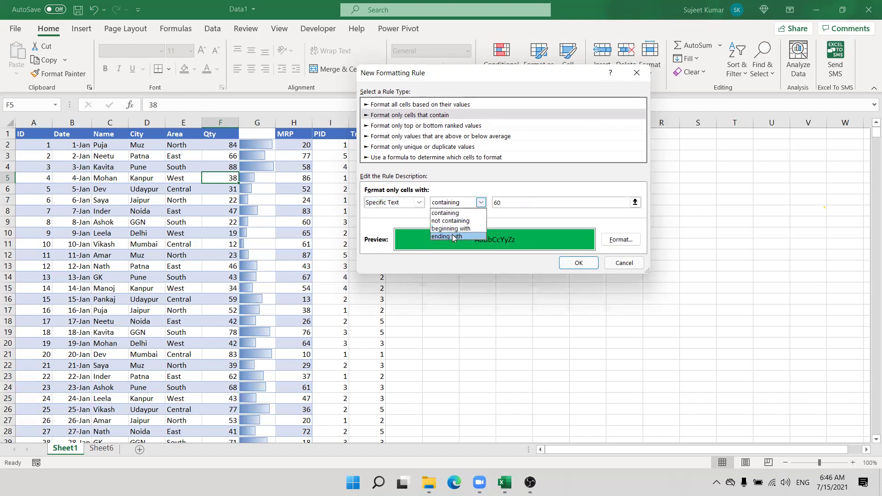
pyautogui.click(405, 206)
pyautogui.click(405, 206)
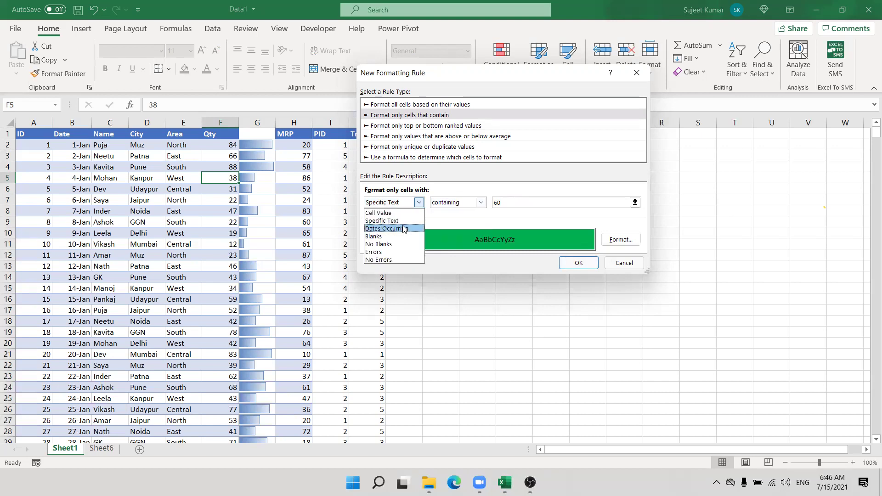
pyautogui.click(400, 253)
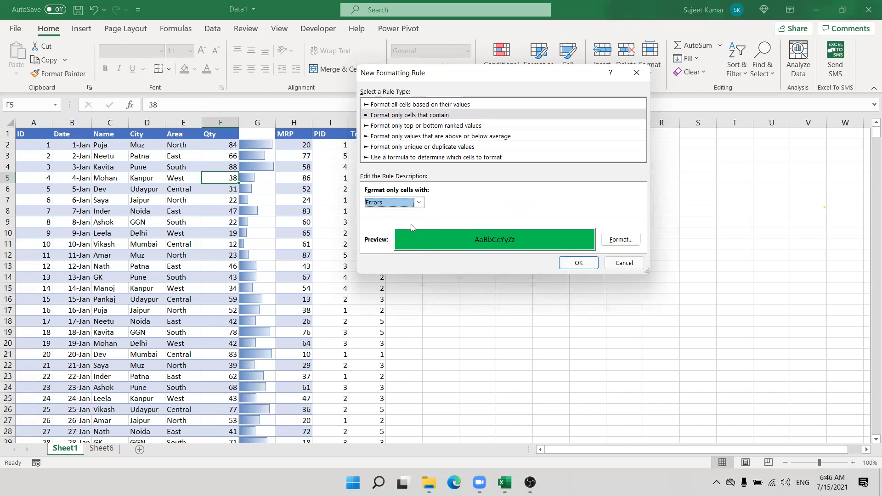
pyautogui.press('Return')
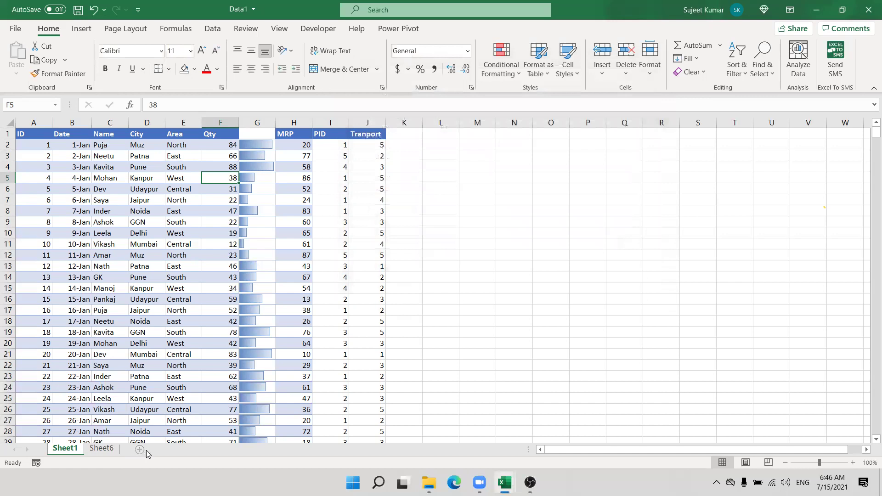
# Step: Add Sheet2 and fill A1:P22 with the =NA() formula so every cell shows #N/A
pyautogui.click(139, 449)
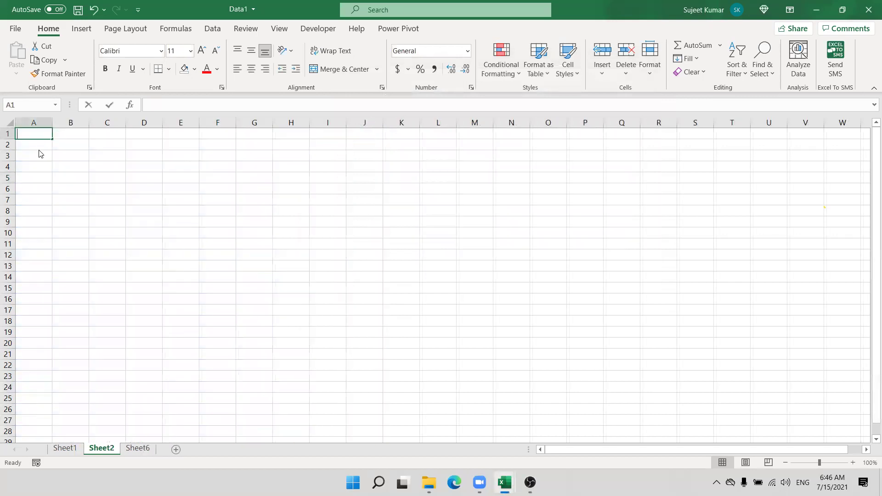
pyautogui.write('=n')
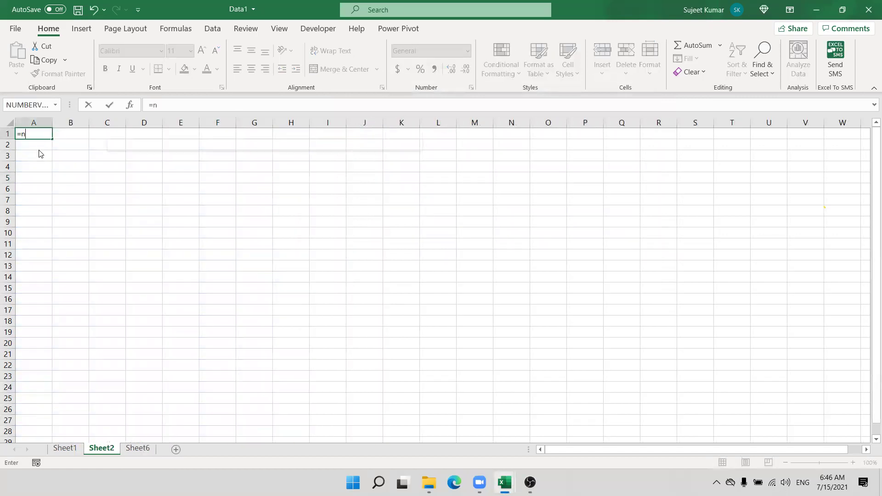
pyautogui.doubleClick(39, 155)
pyautogui.click(55, 162)
pyautogui.press('BackSpace')
pyautogui.press('BackSpace')
pyautogui.press('Return')
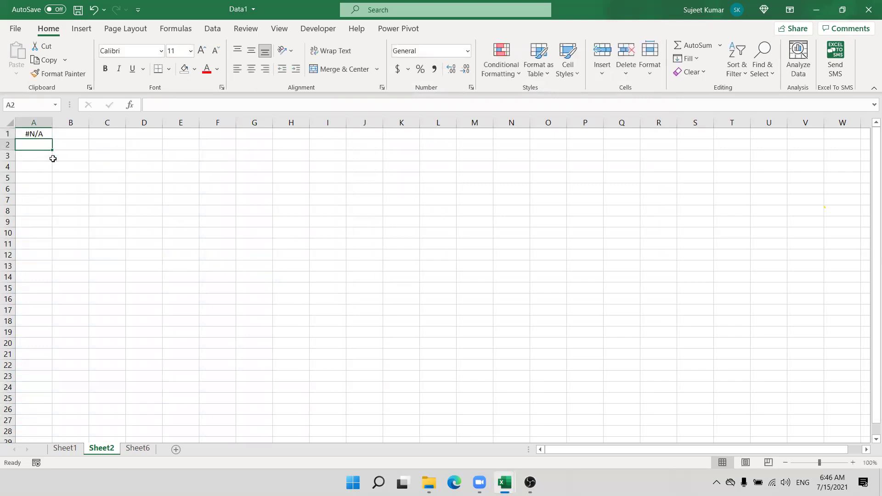
pyautogui.moveTo(36, 133); pyautogui.dragTo(583, 362)
pyautogui.hotkey('ctrl', 'r')
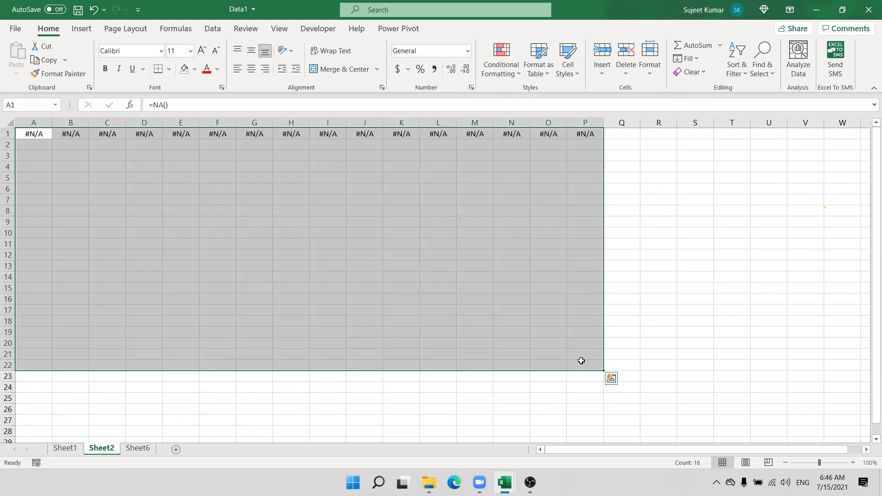
pyautogui.hotkey('ctrl', 'd')
# Step: Replace #N/A in cells like E6, H3, K10, N6, B4, A6 with numbers such as 62, 85, 32, 54, 747, 44
pyautogui.click(181, 189)
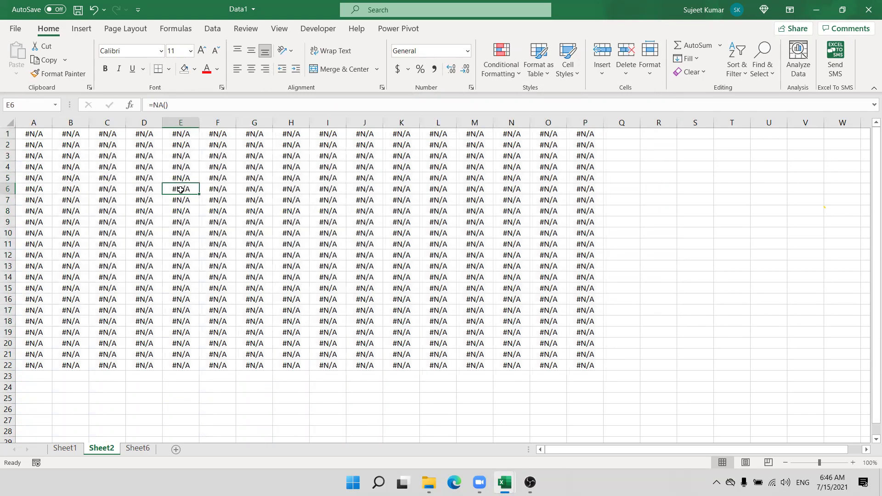
pyautogui.write('62')
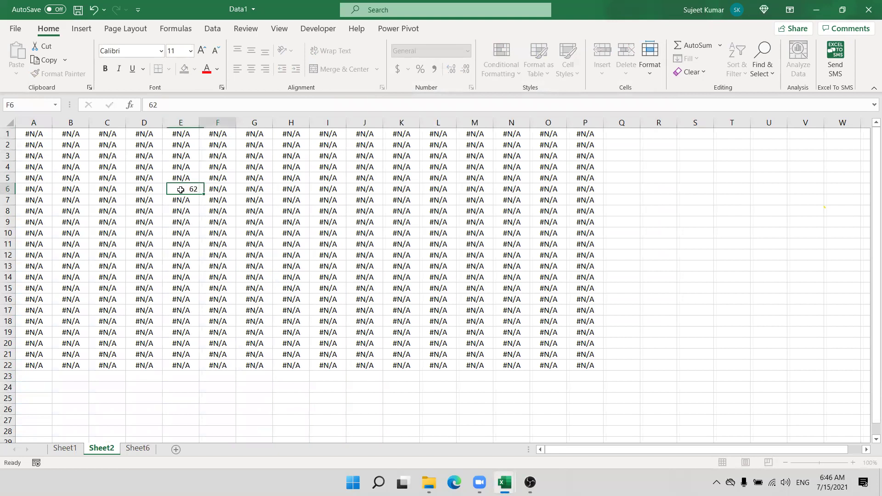
pyautogui.press('Tab')
pyautogui.click(283, 159)
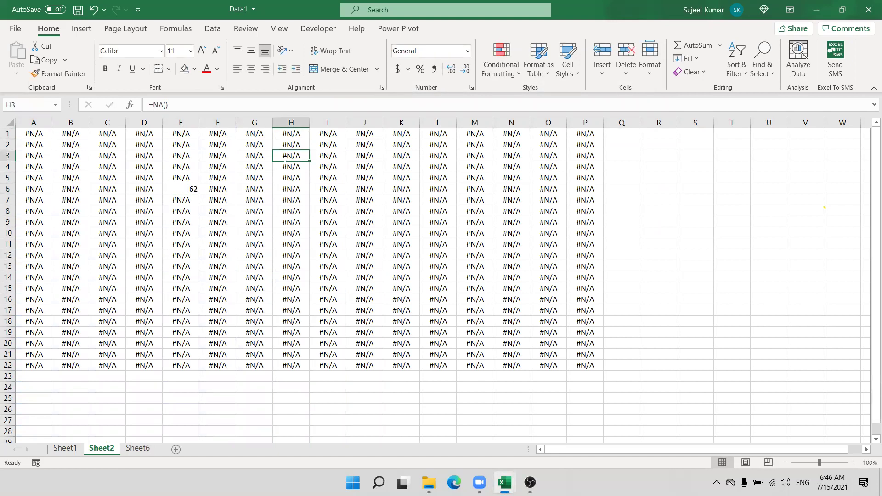
pyautogui.write('85')
pyautogui.click(399, 232)
pyautogui.write('32')
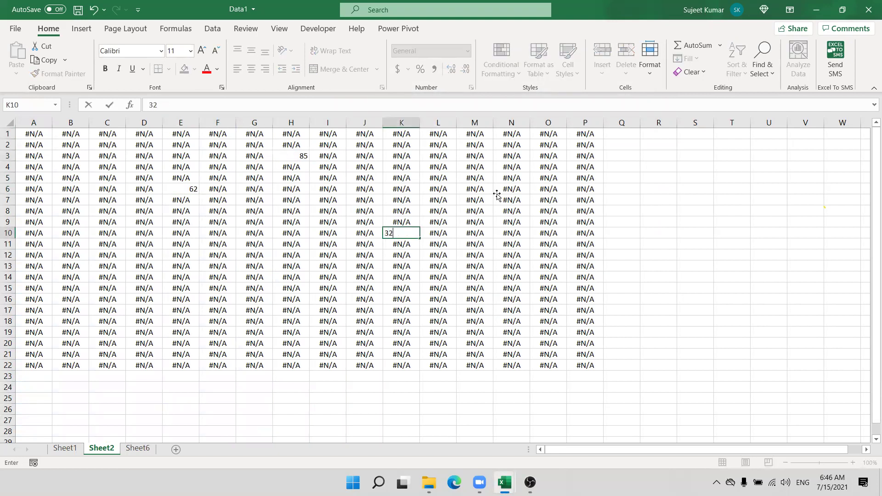
pyautogui.click(500, 190)
pyautogui.write('54')
pyautogui.click(559, 137)
pyautogui.write('74')
pyautogui.click(544, 310)
pyautogui.write('45')
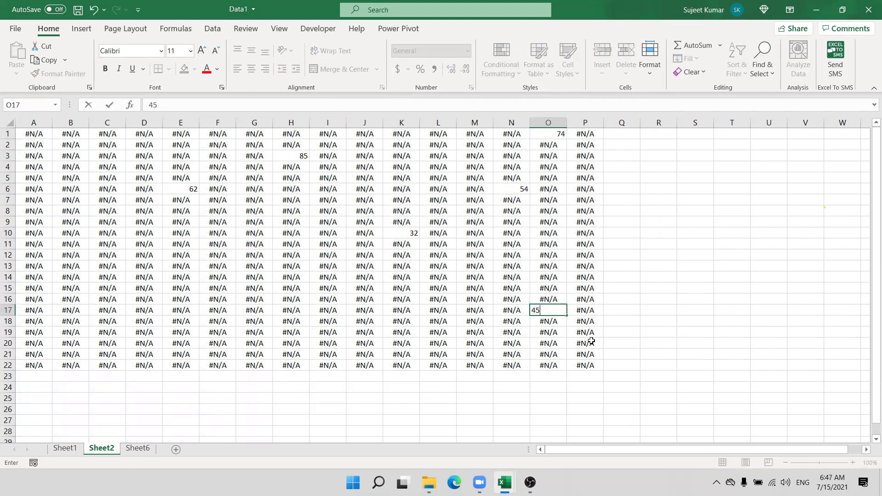
pyautogui.click(591, 341)
pyautogui.write('74')
pyautogui.click(260, 278)
pyautogui.write('47')
pyautogui.click(185, 333)
pyautogui.write('47')
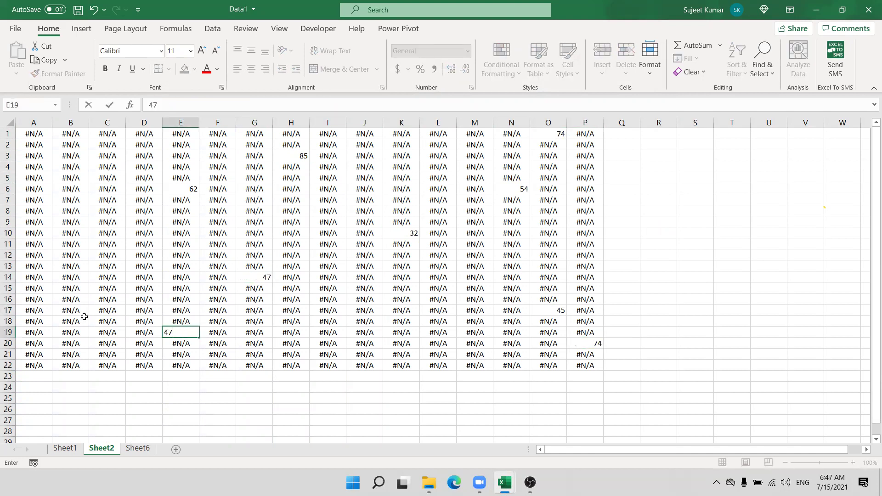
pyautogui.click(84, 317)
pyautogui.write('7')
pyautogui.click(71, 233)
pyautogui.write('87')
pyautogui.click(69, 166)
pyautogui.write('747')
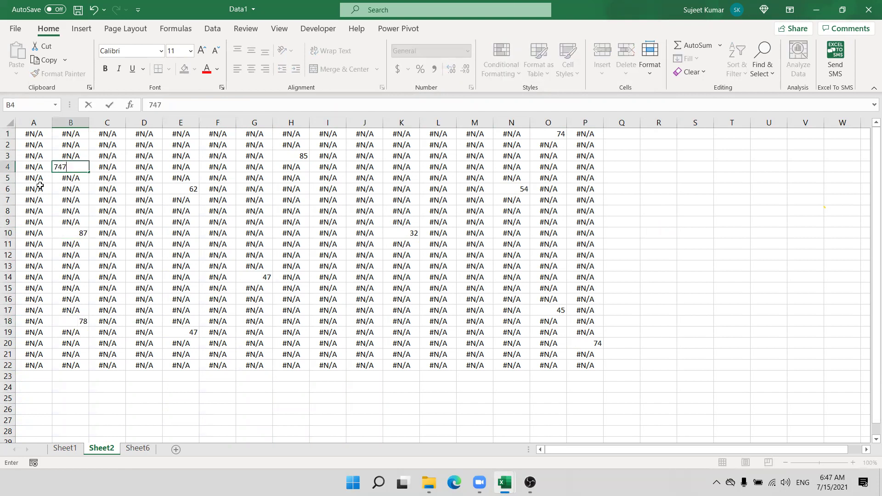
pyautogui.click(40, 185)
pyautogui.write('44')
pyautogui.click(40, 244)
# Step: Replace #N/A in A15, F12, I10, J5, L17 and L8 with 74, 87, 87, 56, 87 and 87
pyautogui.click(41, 287)
pyautogui.write('74')
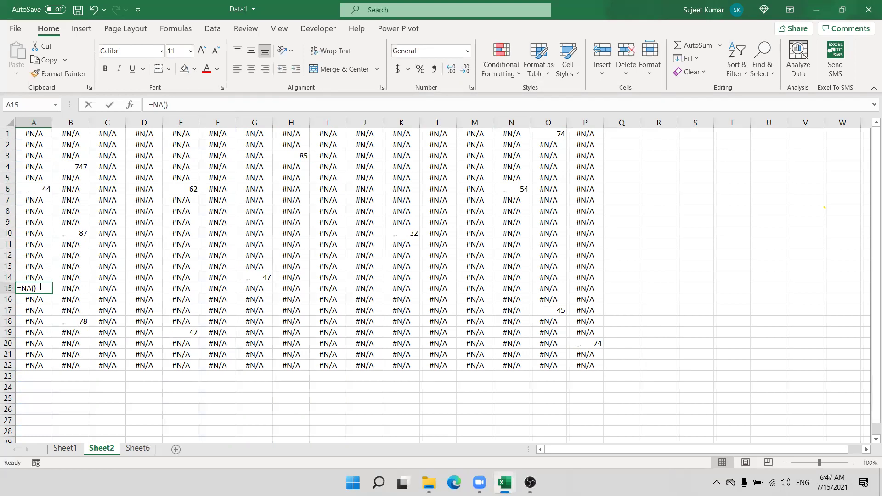
pyautogui.click(215, 213)
pyautogui.click(219, 253)
pyautogui.write('87')
pyautogui.click(349, 232)
pyautogui.click(326, 234)
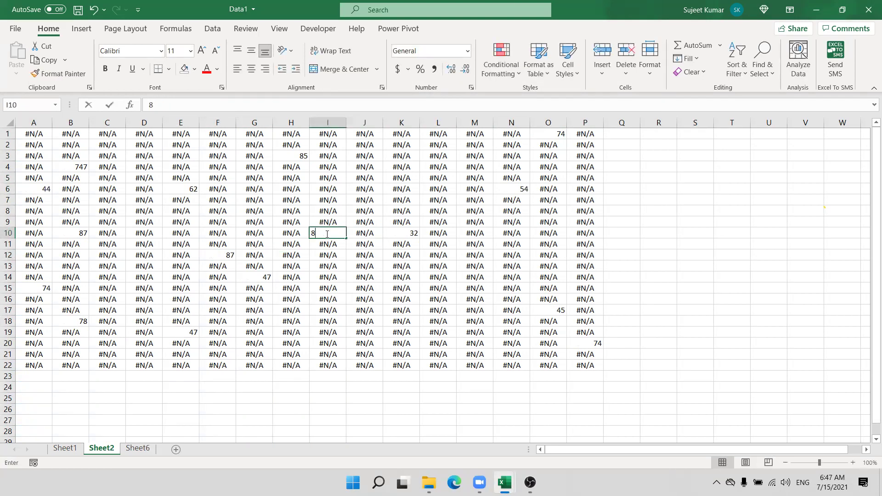
pyautogui.write('87')
pyautogui.click(370, 181)
pyautogui.write('5')
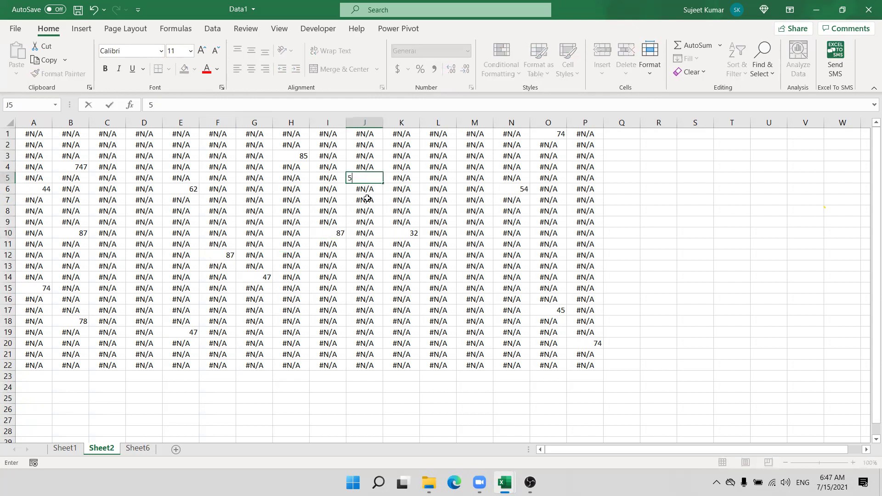
pyautogui.write('6')
pyautogui.click(434, 312)
pyautogui.write('87')
pyautogui.click(437, 211)
pyautogui.write('87')
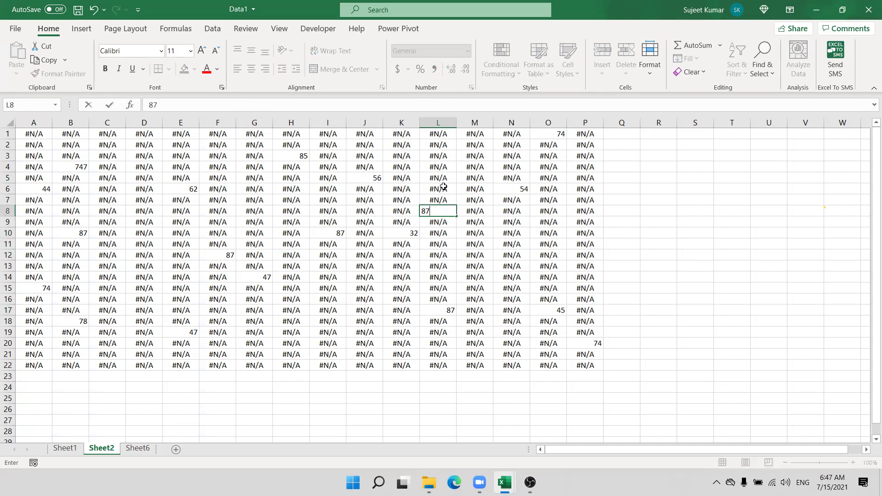
pyautogui.click(464, 234)
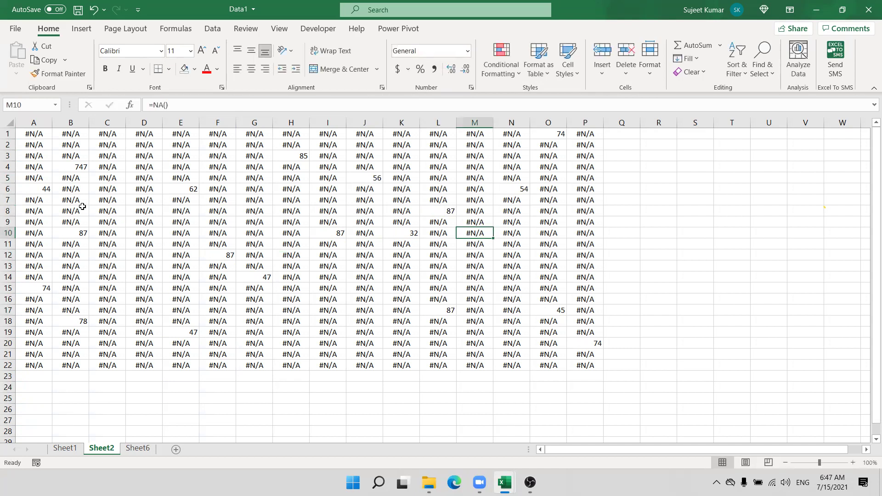
# Step: Select A1:P22 and start a new rule for cells containing errors with a white background fill
pyautogui.moveTo(601, 348); pyautogui.dragTo(33, 134)
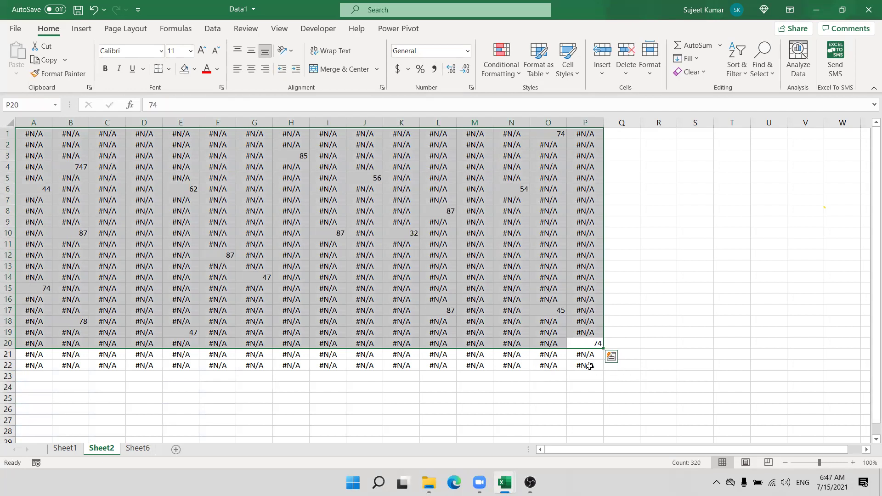
pyautogui.moveTo(585, 365); pyautogui.dragTo(33, 133)
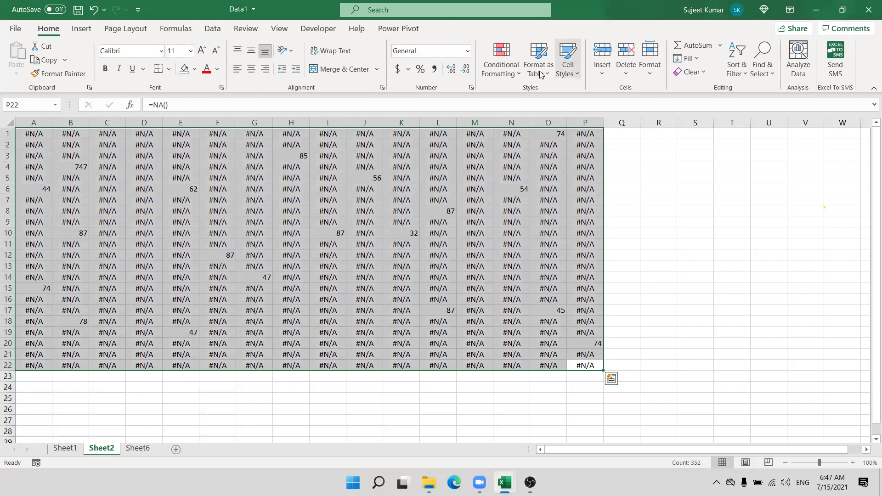
pyautogui.click(500, 67)
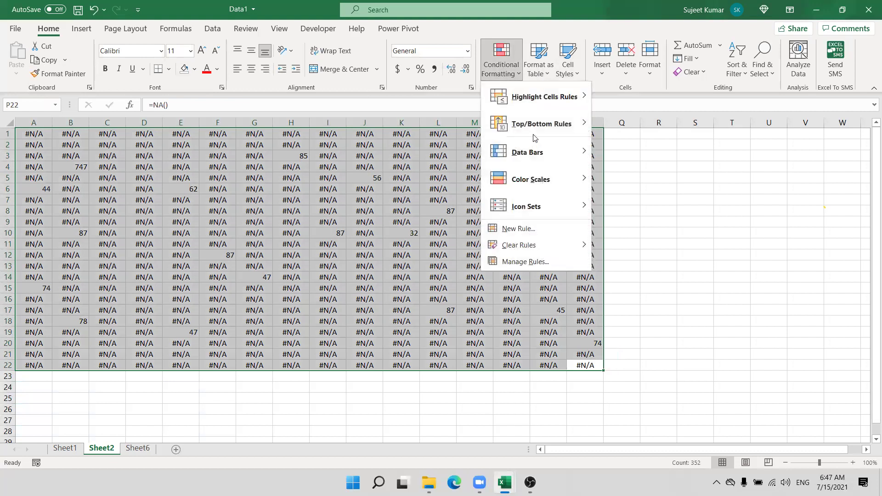
pyautogui.click(525, 229)
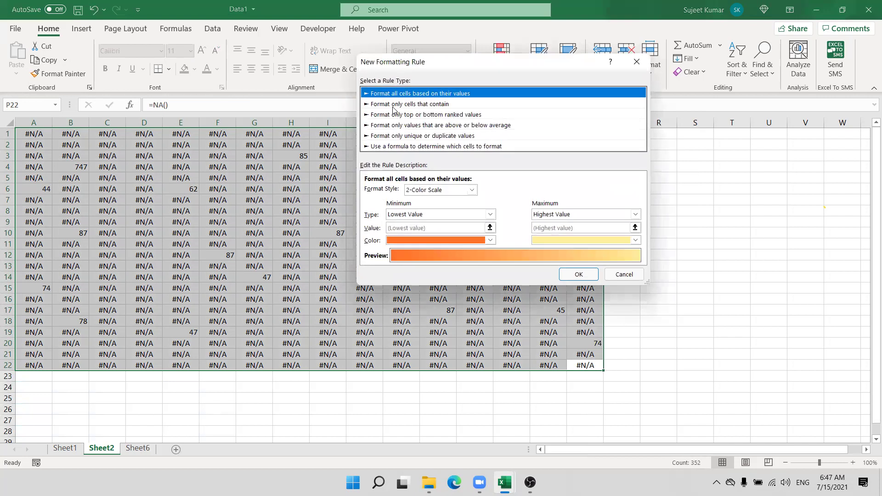
pyautogui.click(394, 104)
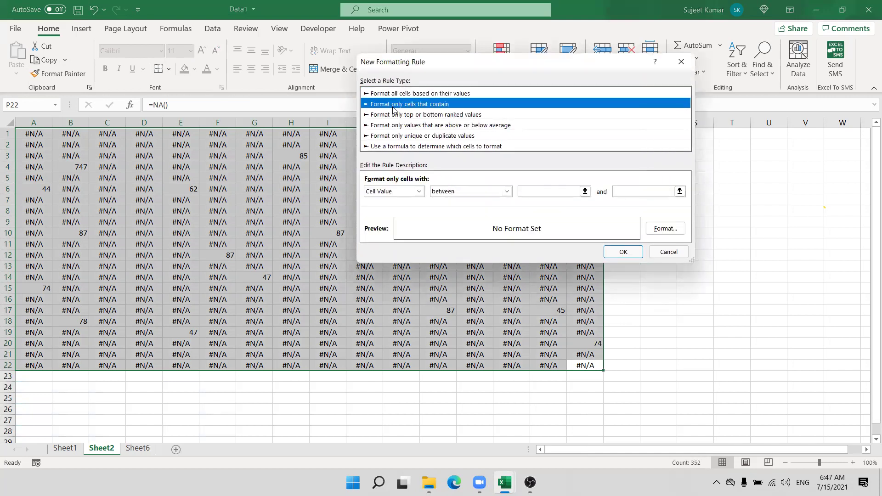
pyautogui.click(417, 191)
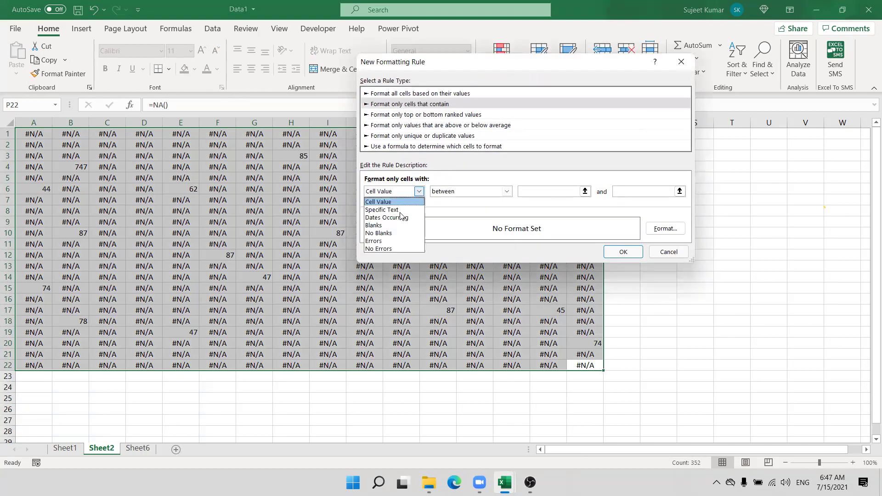
pyautogui.click(396, 241)
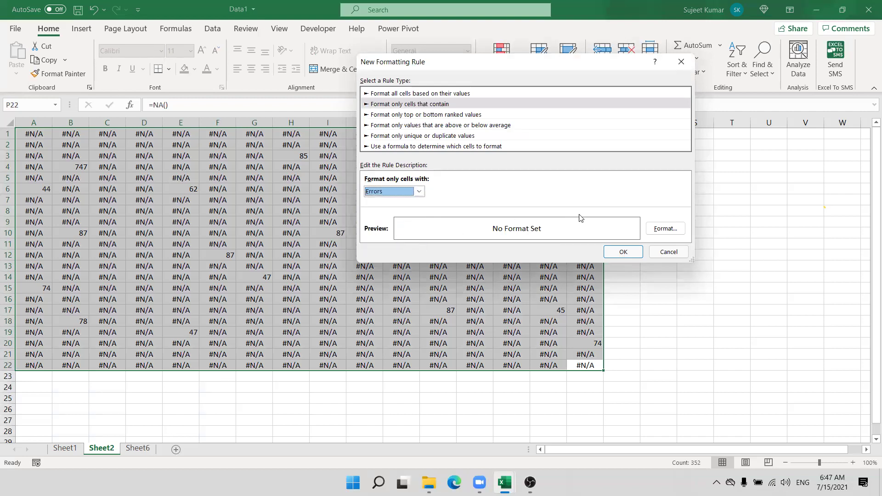
pyautogui.click(671, 232)
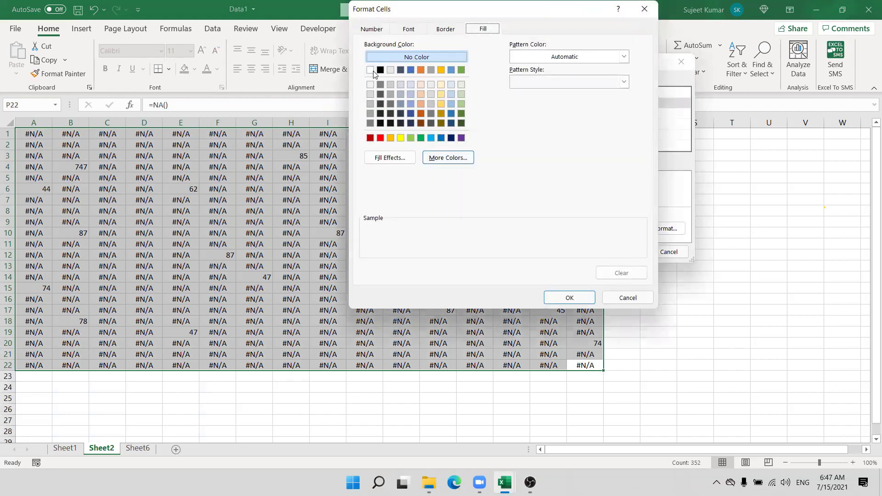
pyautogui.click(372, 71)
pyautogui.click(569, 297)
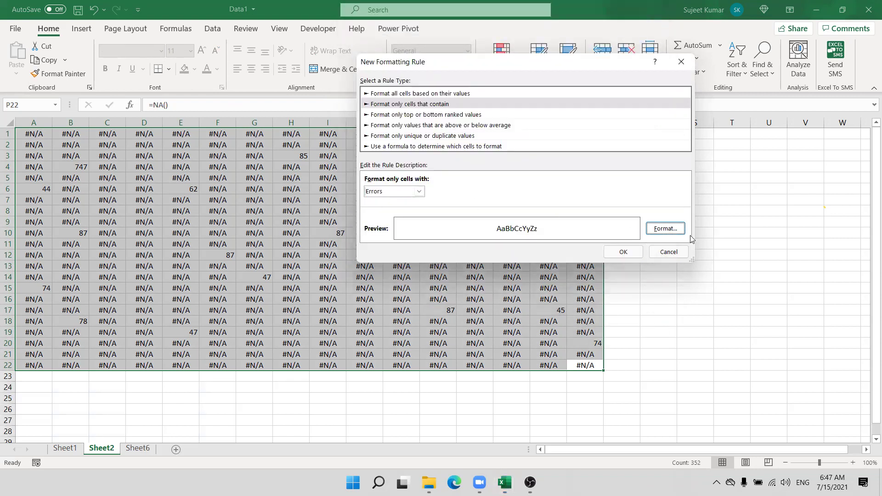
# Step: Give the error rule white font colour, save it, and reselect A1:P22
pyautogui.click(664, 228)
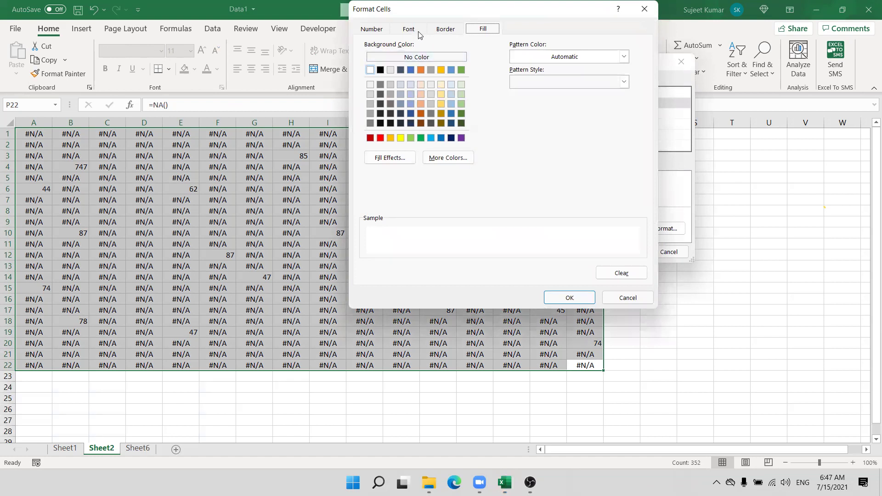
pyautogui.click(413, 30)
pyautogui.click(561, 128)
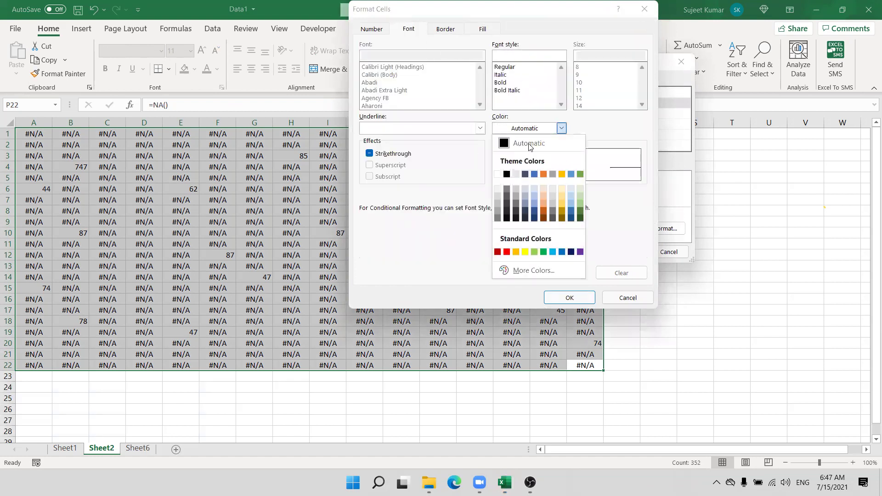
pyautogui.click(497, 175)
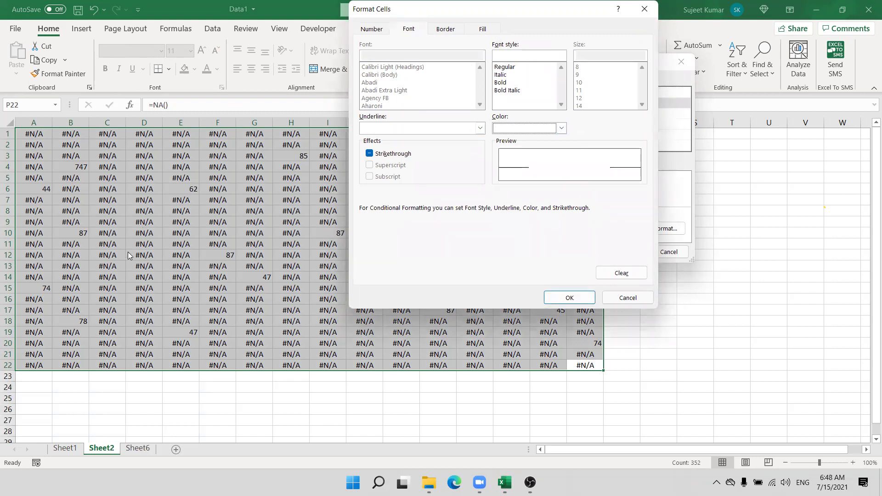
pyautogui.click(577, 299)
pyautogui.click(621, 251)
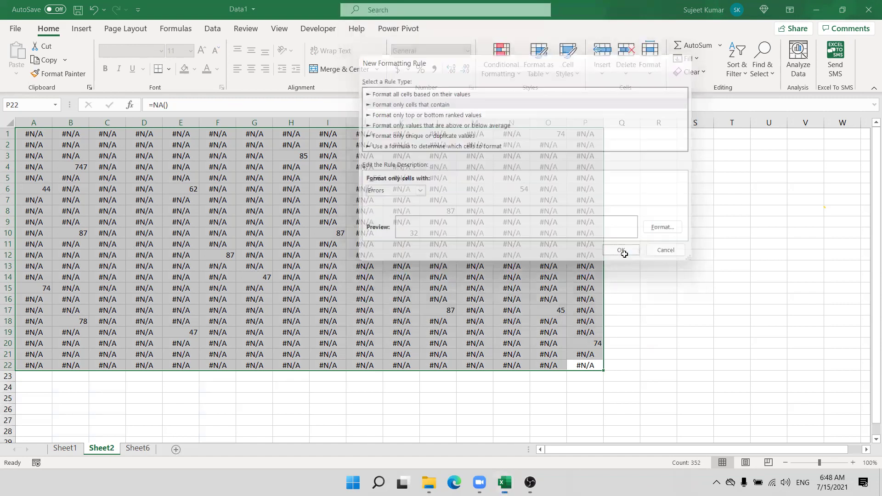
pyautogui.click(647, 258)
pyautogui.moveTo(594, 369); pyautogui.dragTo(23, 134)
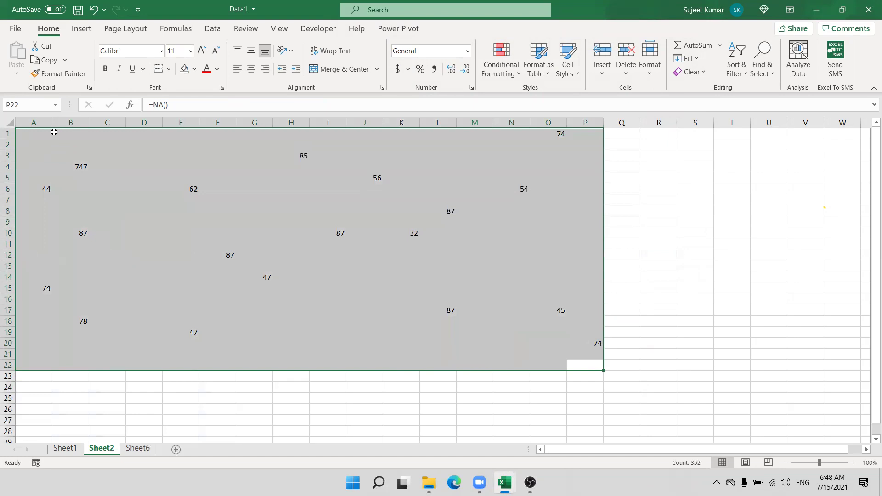
# Step: Edit the 'Cell contains an error' rule in Manage Rules to use No Color fill
pyautogui.click(500, 64)
pyautogui.click(542, 266)
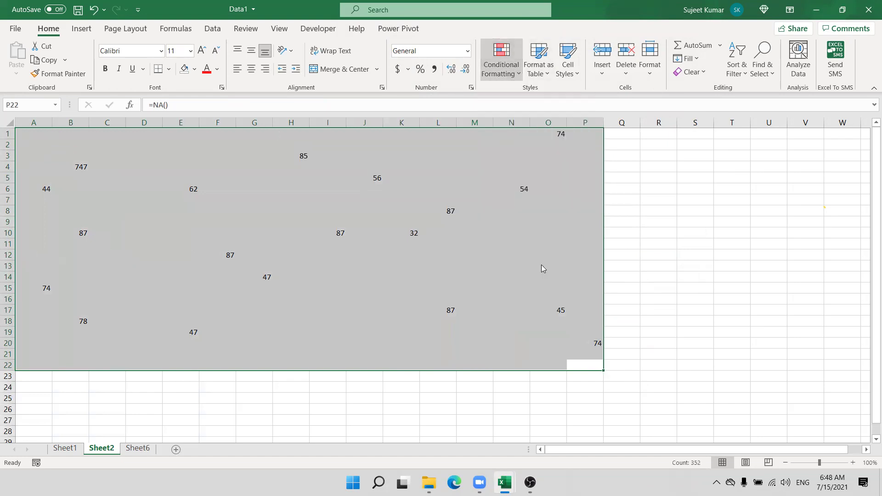
pyautogui.click(420, 146)
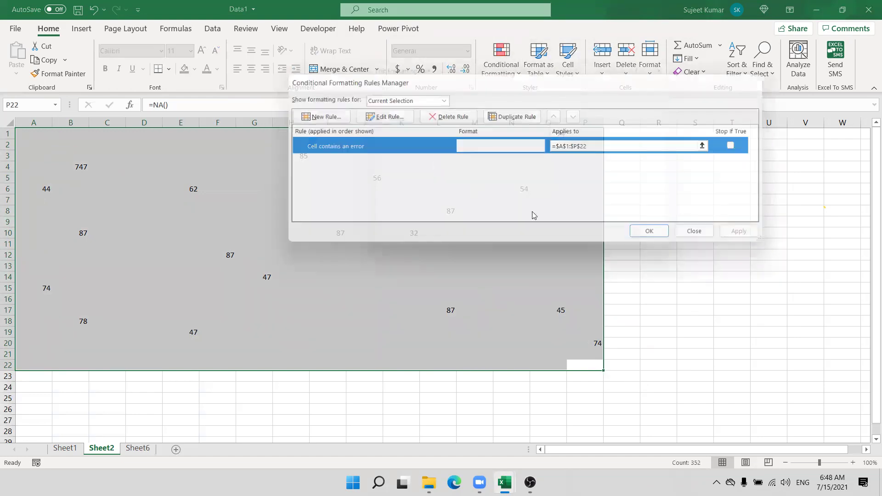
pyautogui.click(664, 229)
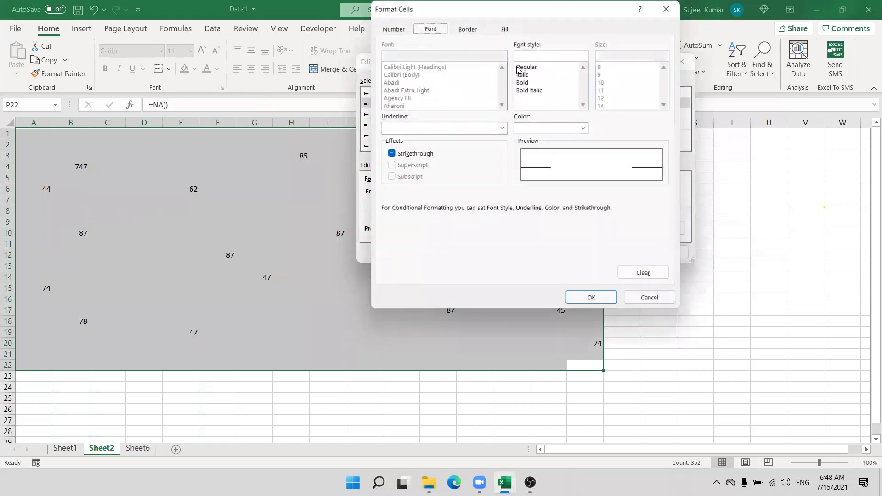
pyautogui.click(504, 29)
pyautogui.click(438, 57)
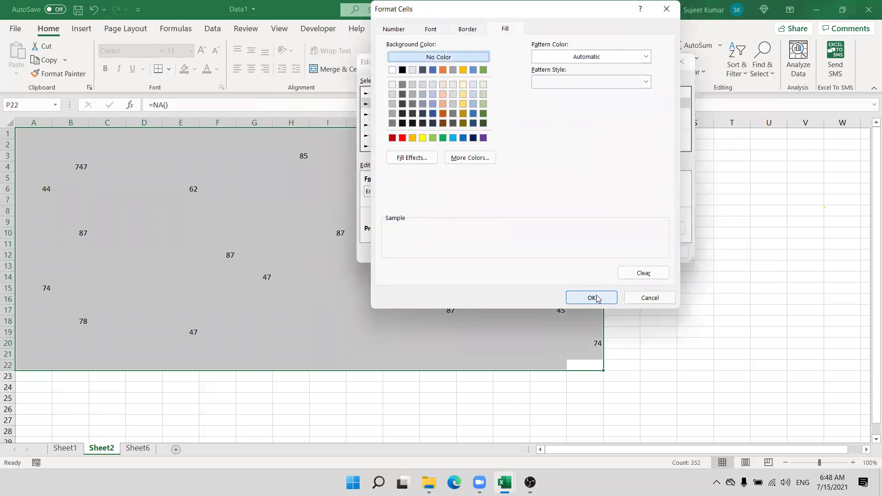
pyautogui.click(596, 298)
pyautogui.click(620, 252)
pyautogui.click(741, 232)
pyautogui.click(650, 232)
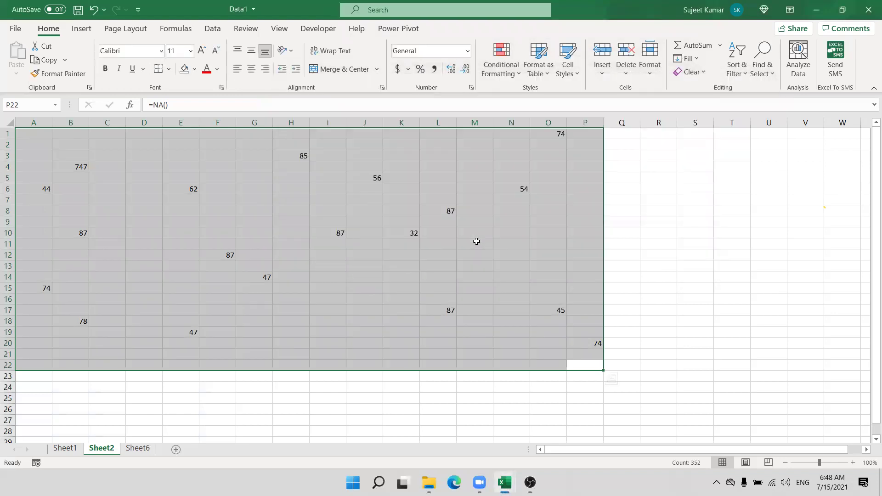
# Step: Check cells in the range, confirming L21 still holds a hidden error
pyautogui.click(476, 241)
pyautogui.click(577, 332)
pyautogui.click(435, 350)
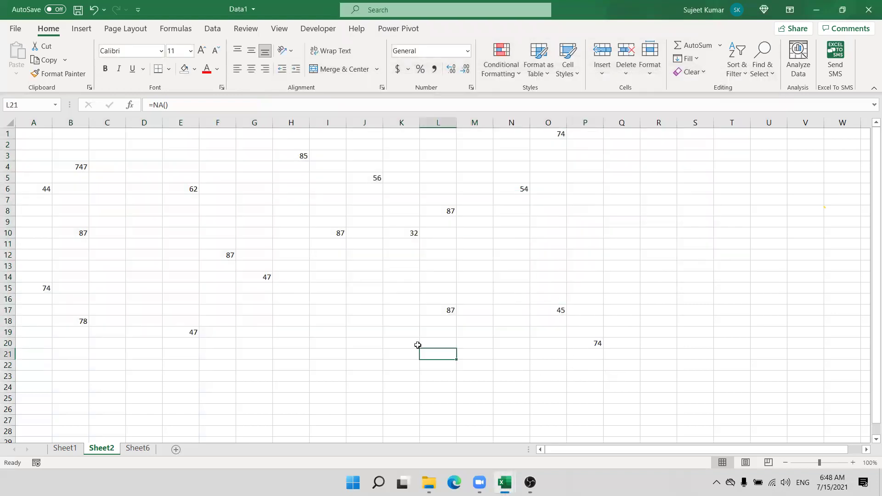
# Step: Delete the data-bar column G on Sheet1 so MRP shifts into column G
pyautogui.click(53, 448)
pyautogui.click(267, 121)
pyautogui.hotkey('shift', 'F8')
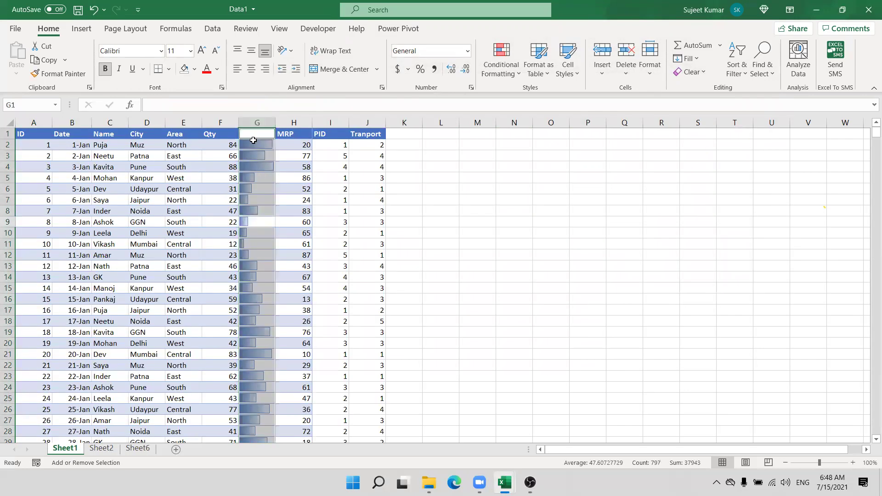
pyautogui.click(257, 124)
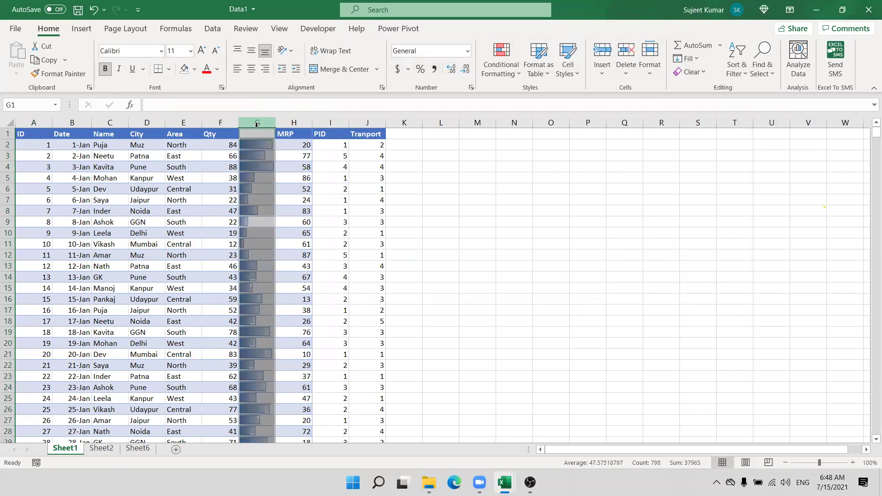
pyautogui.click(430, 170)
pyautogui.click(257, 122)
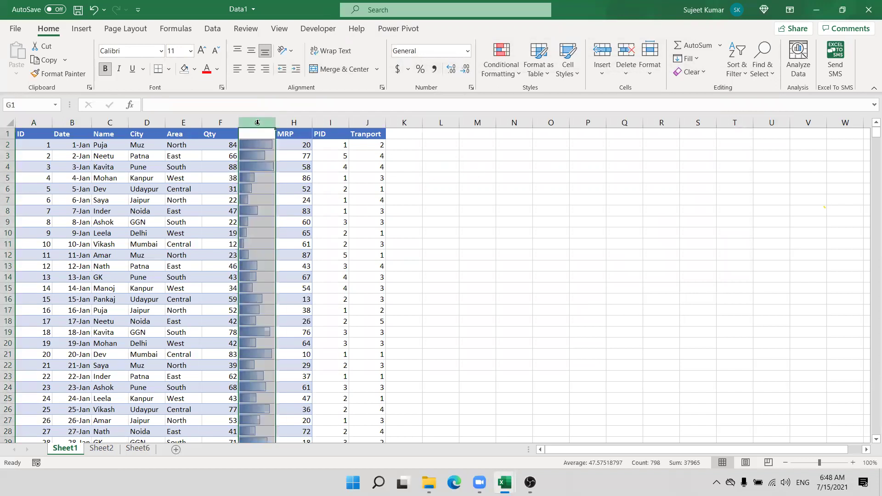
pyautogui.hotkey('ctrl', '-')
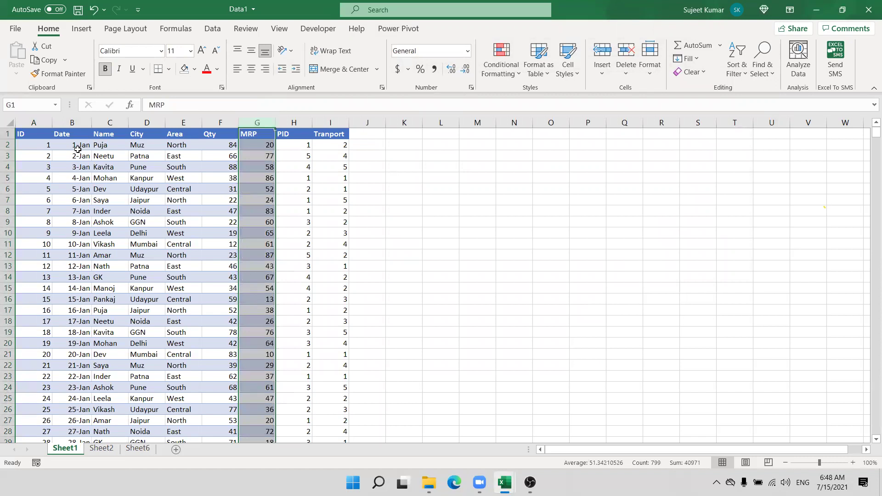
# Step: Check the Qty and MRP cells F2:G2 after the deletion
pyautogui.click(74, 146)
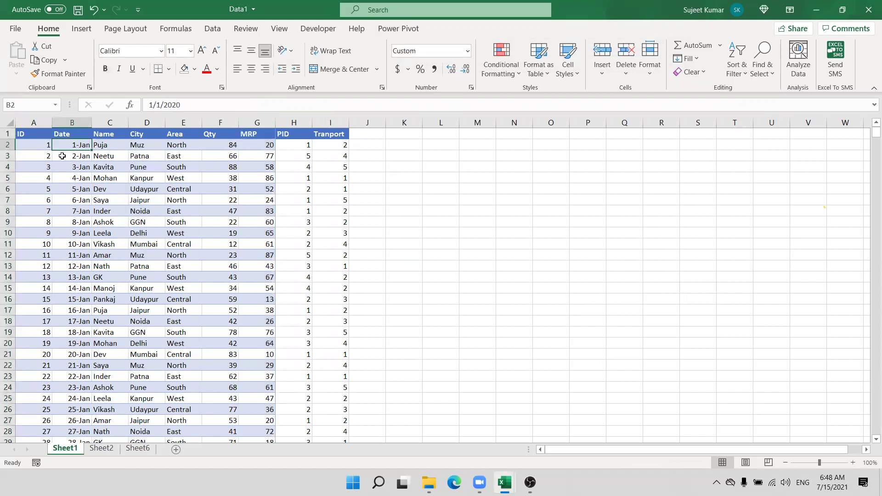
pyautogui.click(228, 145)
pyautogui.click(265, 146)
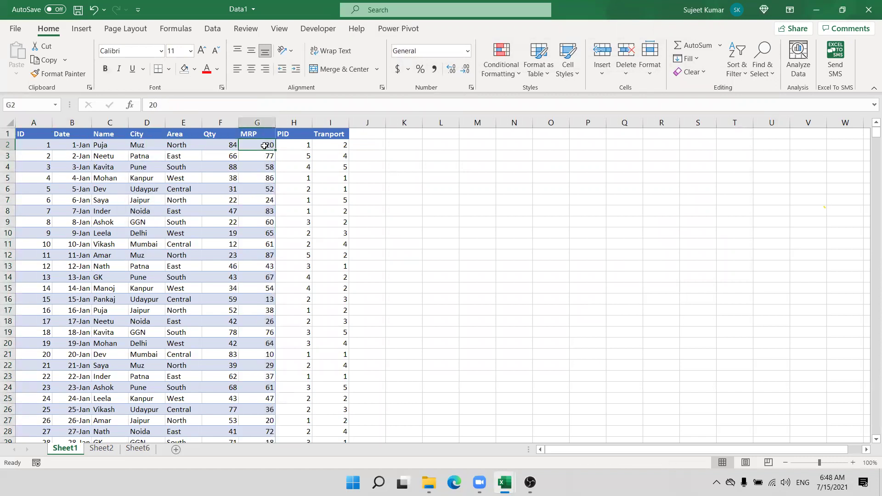
pyautogui.keyDown('shift'); pyautogui.click(237, 143); pyautogui.keyUp('shift')
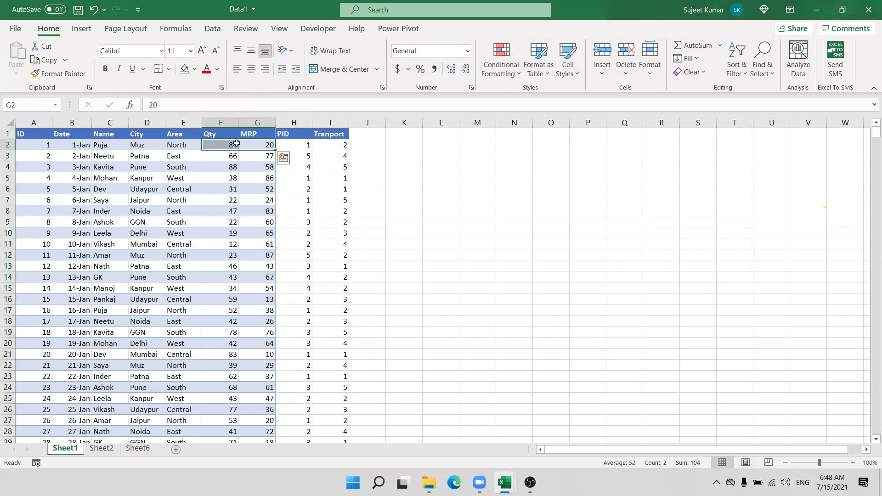
pyautogui.click(235, 144)
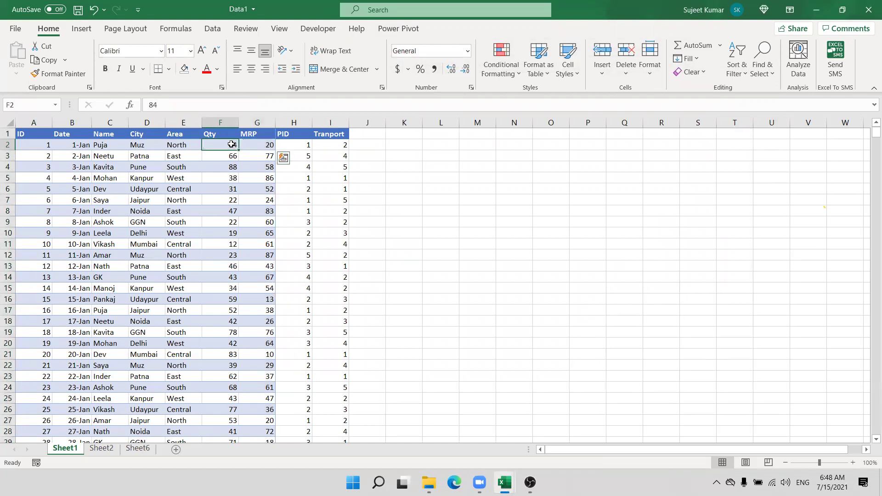
pyautogui.click(261, 149)
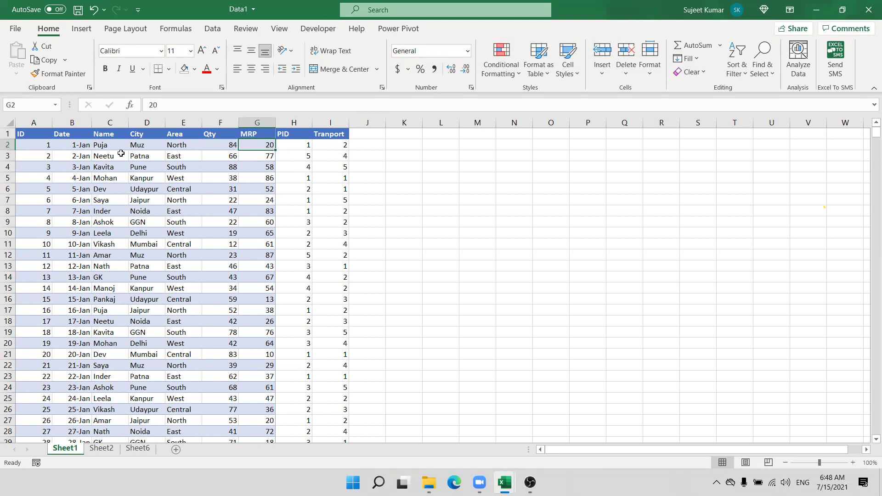
pyautogui.click(37, 154)
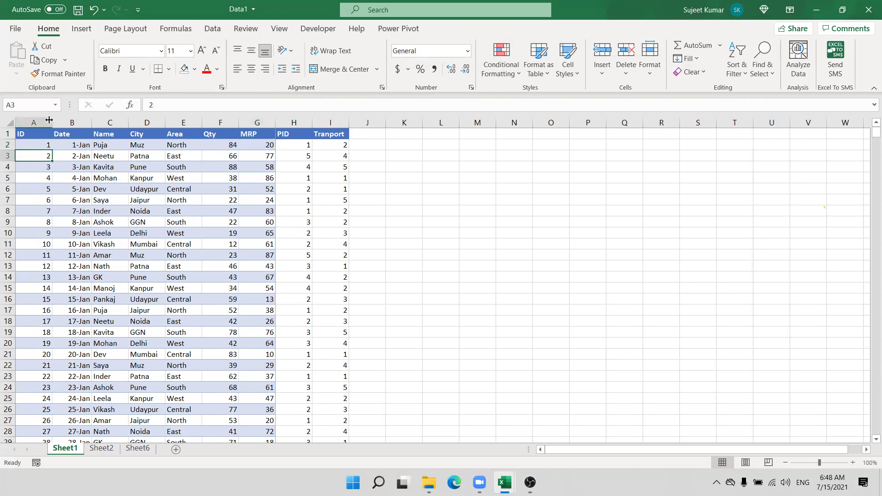
# Step: Remove all background fill from the whole of Sheet1 with No Fill
pyautogui.click(9, 121)
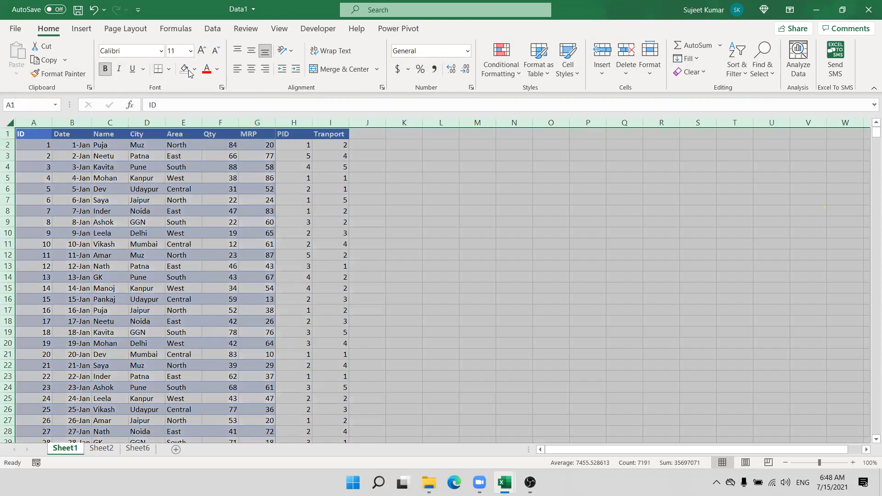
pyautogui.click(195, 69)
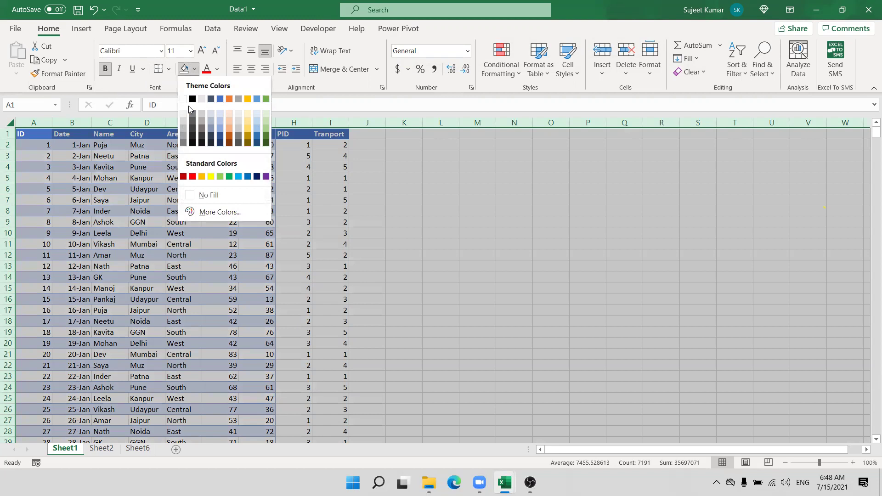
pyautogui.click(204, 194)
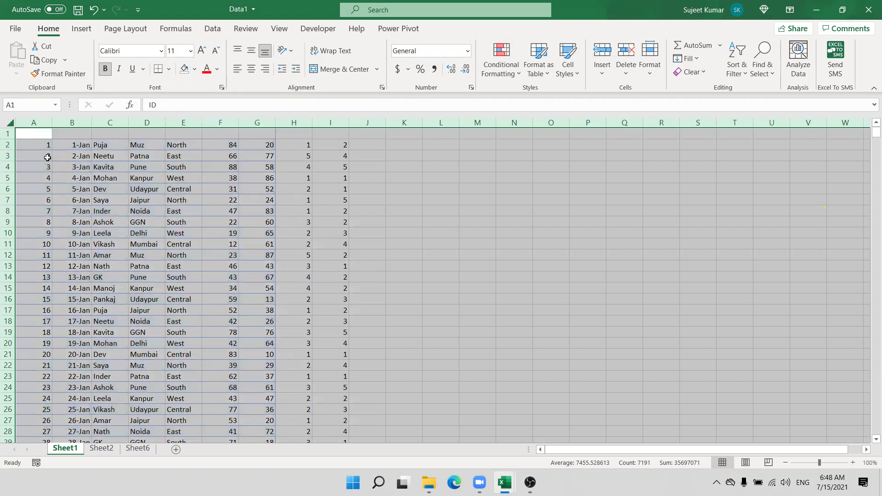
# Step: Give the header row A1:I1 a black fill and review the table rows
pyautogui.moveTo(35, 134); pyautogui.dragTo(331, 133)
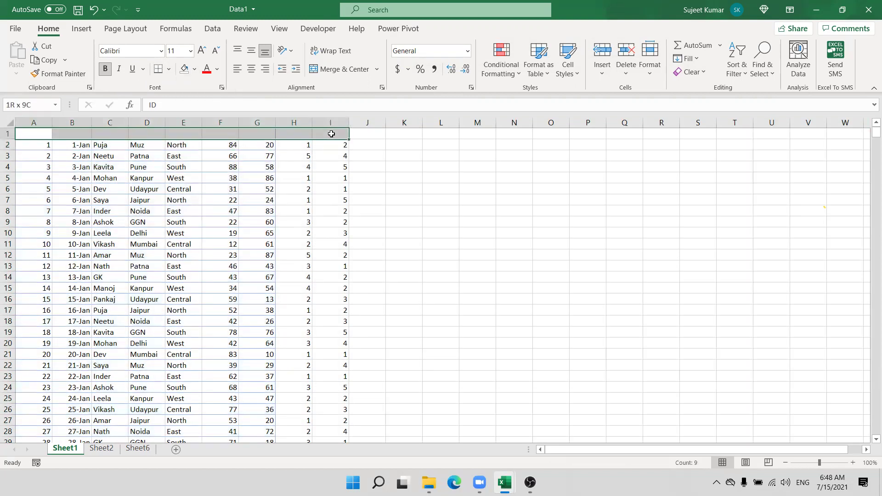
pyautogui.click(195, 68)
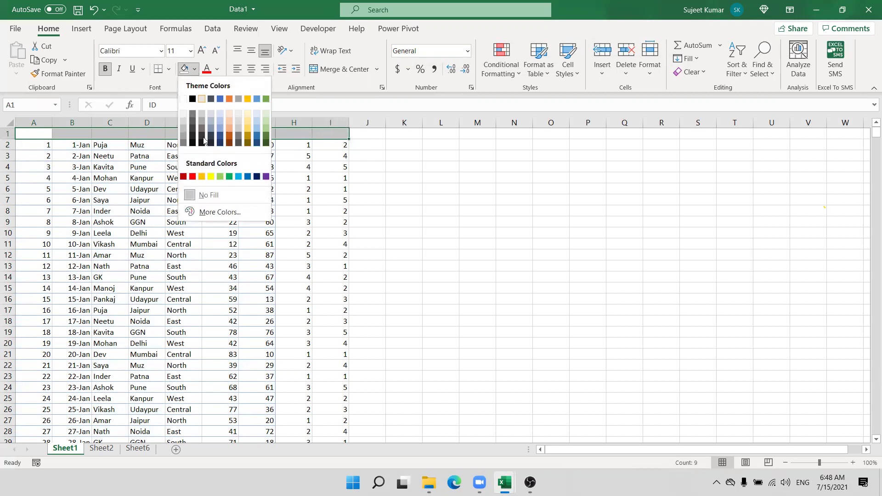
pyautogui.click(195, 100)
pyautogui.click(137, 188)
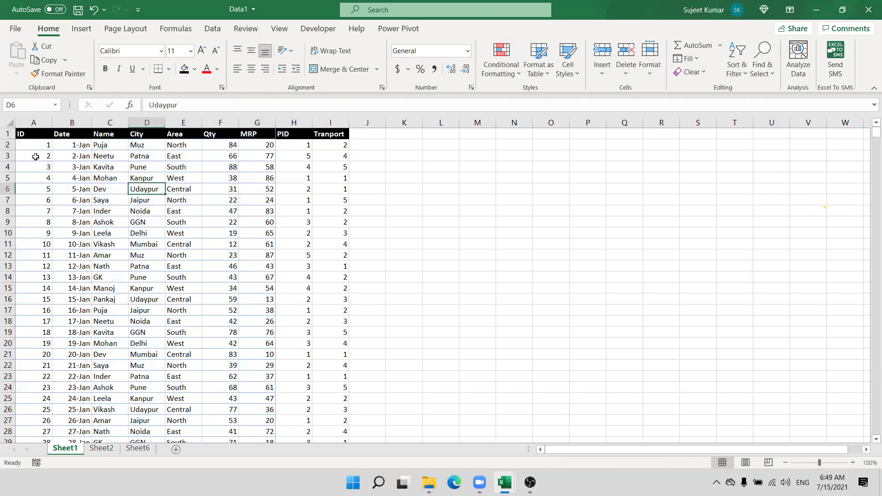
pyautogui.moveTo(28, 152); pyautogui.dragTo(339, 165)
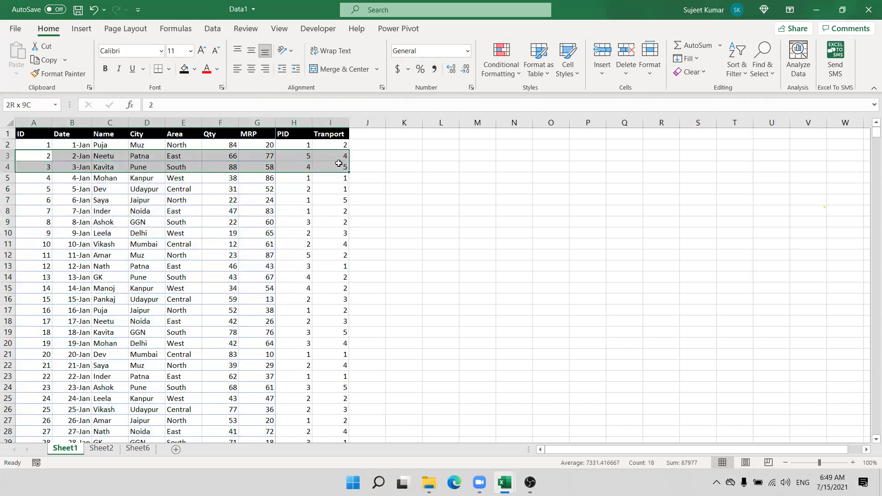
pyautogui.click(206, 155)
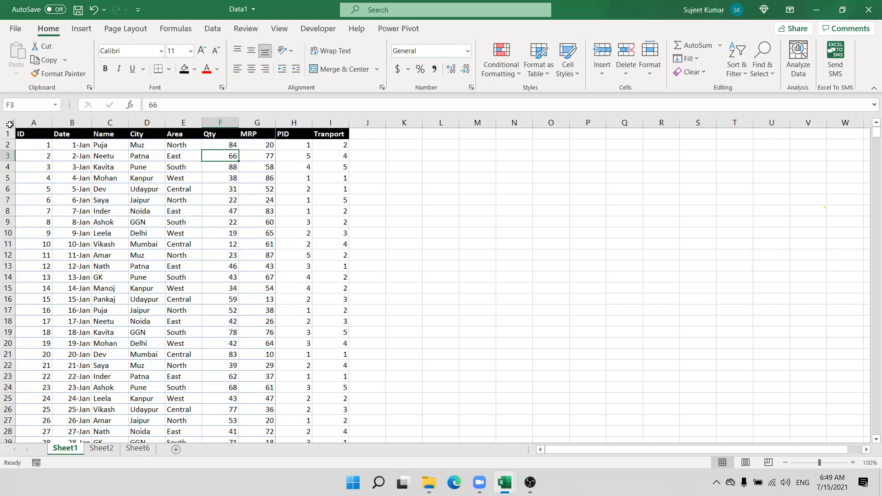
pyautogui.click(28, 144)
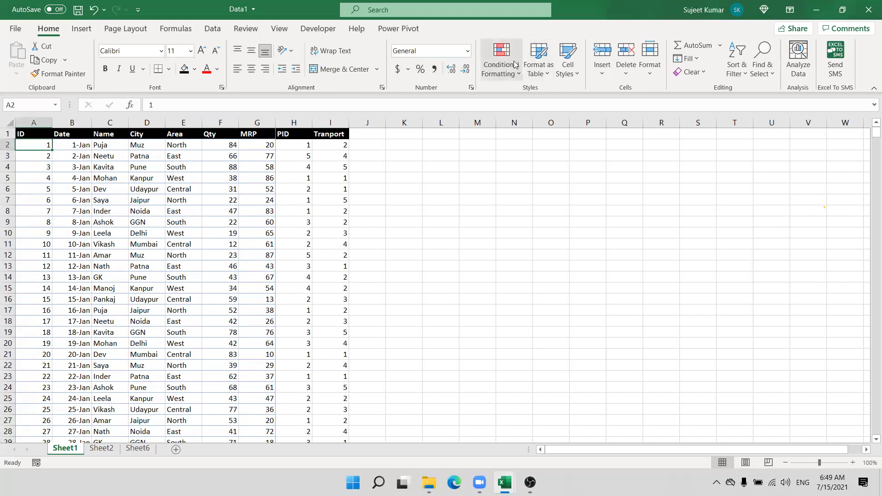
pyautogui.click(26, 152)
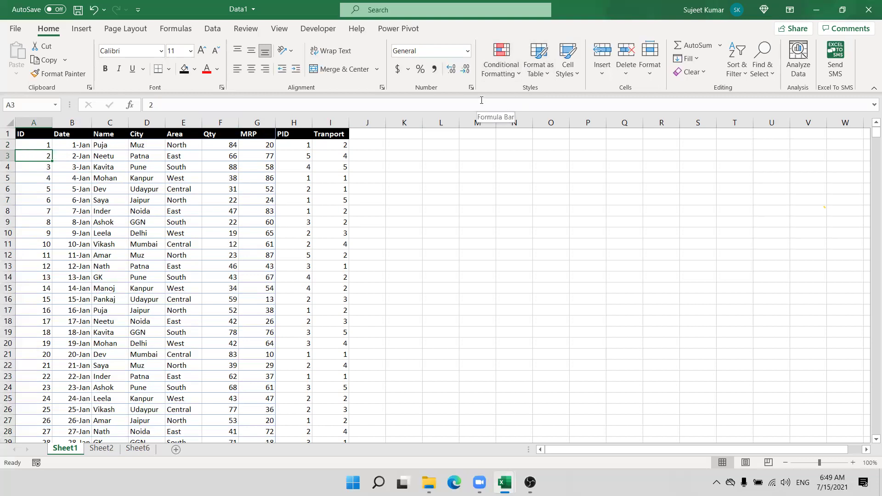
pyautogui.click(499, 64)
pyautogui.click(35, 143)
pyautogui.click(35, 143)
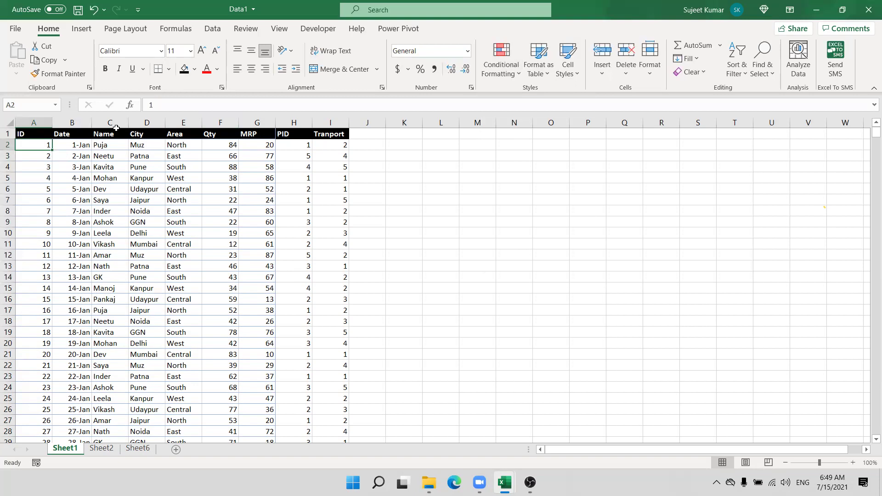
pyautogui.click(488, 64)
# Step: Create a new formula rule =$F2*$G2>1000 testing Qty times MRP
pyautogui.click(528, 235)
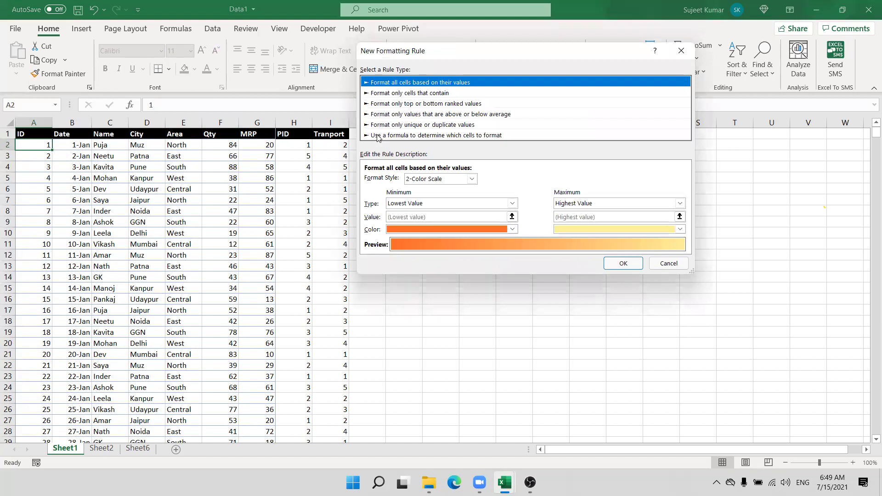
pyautogui.click(378, 136)
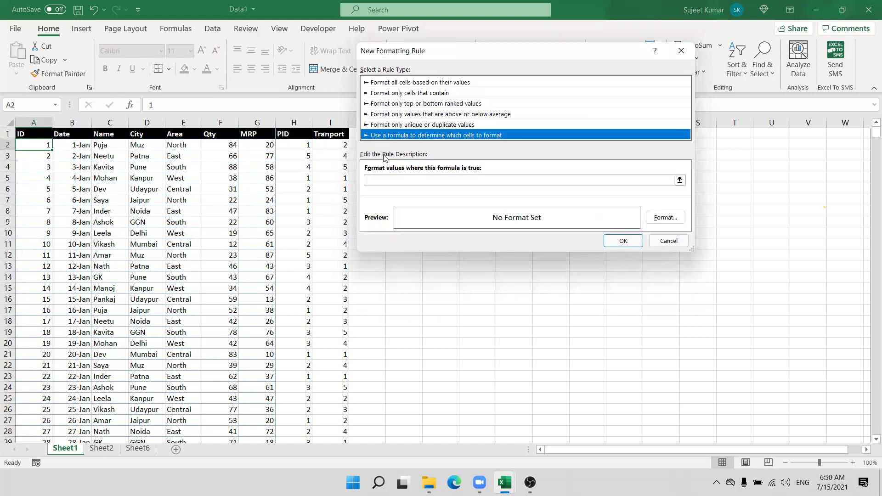
pyautogui.click(393, 181)
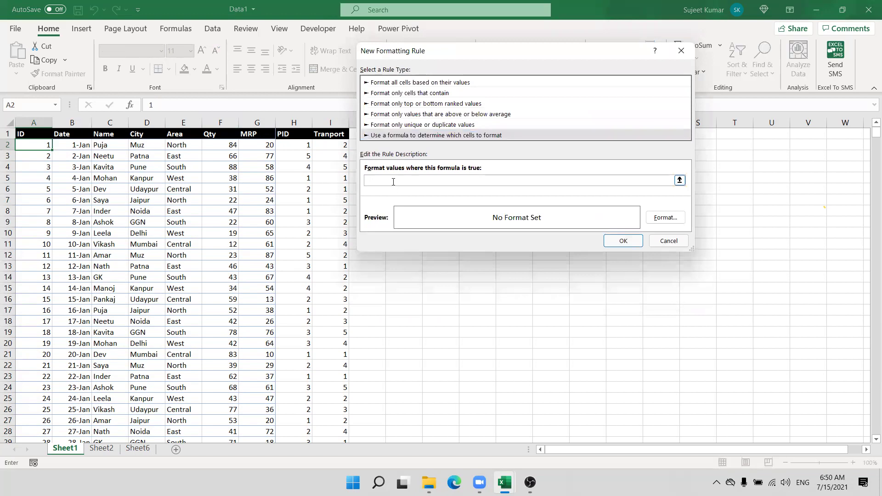
pyautogui.write('=')
pyautogui.click(225, 143)
pyautogui.write('*')
pyautogui.click(260, 146)
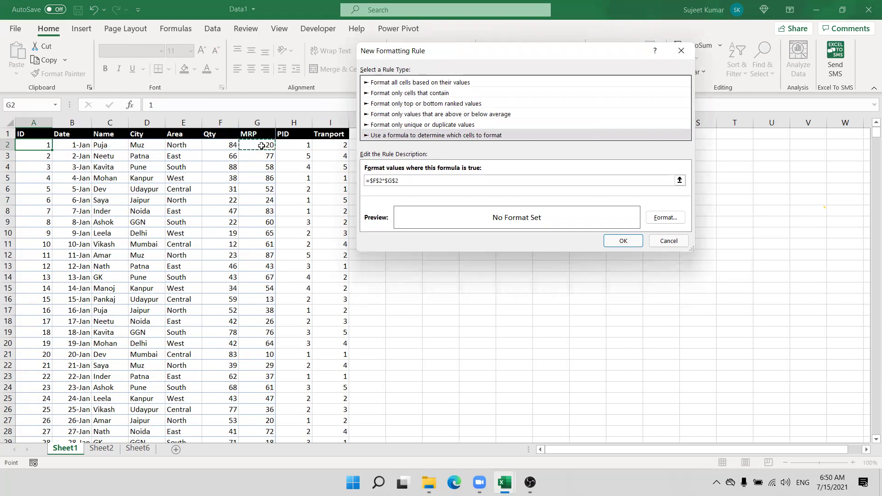
pyautogui.write('>')
pyautogui.click(376, 180)
pyautogui.press('Delete')
pyautogui.click(389, 180)
pyautogui.press('Delete')
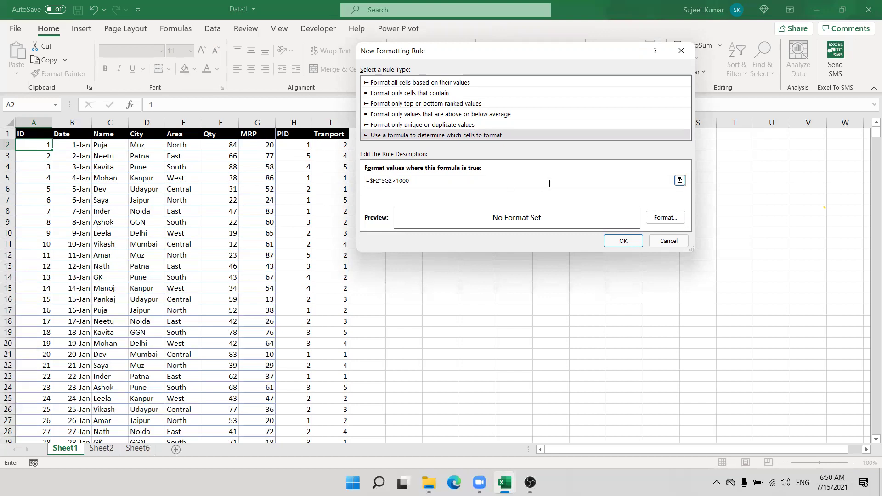
# Step: Give the rule a light green fill and confirm it
pyautogui.click(673, 222)
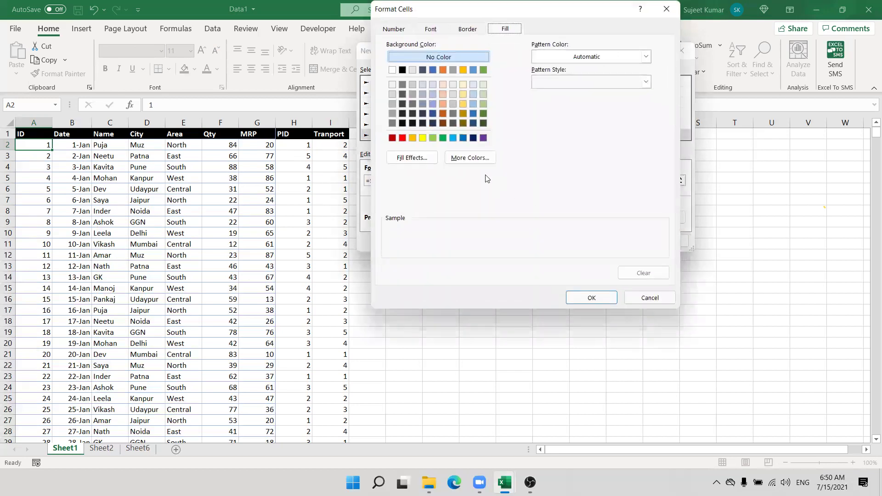
pyautogui.click(433, 139)
pyautogui.click(590, 298)
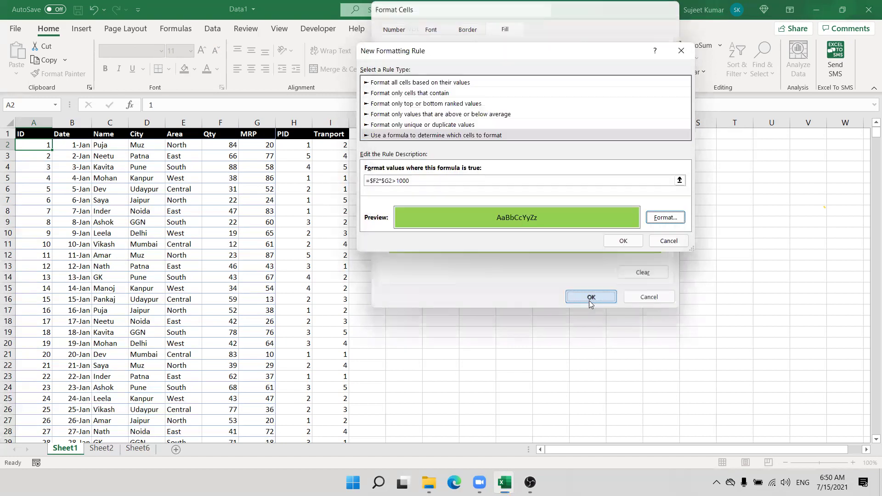
pyautogui.click(621, 241)
pyautogui.click(38, 74)
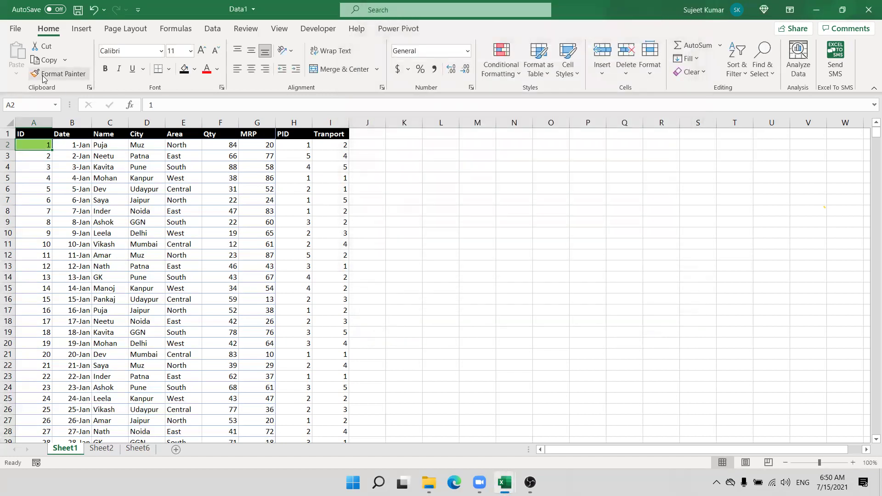
# Step: Paint the green rule across the table A:I and check row 10's Qty and MRP
pyautogui.moveTo(34, 134)
pyautogui.mouseDown()
pyautogui.moveTo(296, 365)
pyautogui.moveTo(331, 432)
pyautogui.mouseUp()
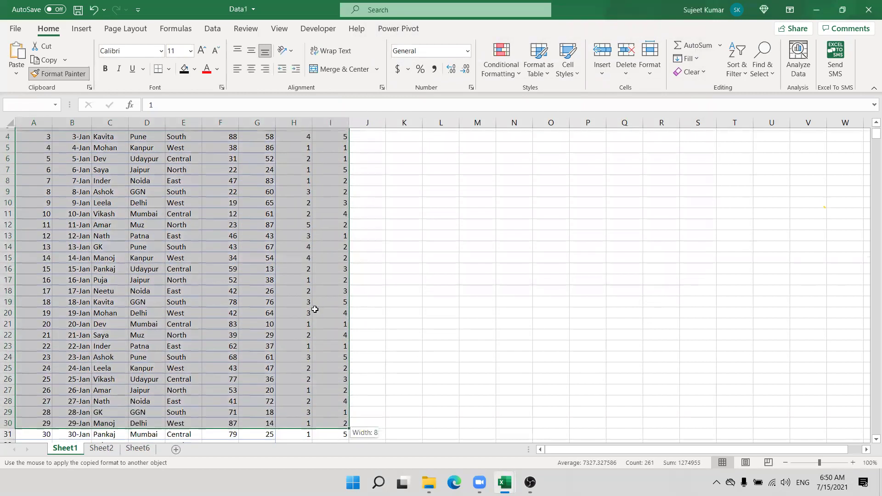
pyautogui.scroll(1, 222, 225)
pyautogui.click(223, 235)
pyautogui.moveTo(252, 236); pyautogui.dragTo(216, 237)
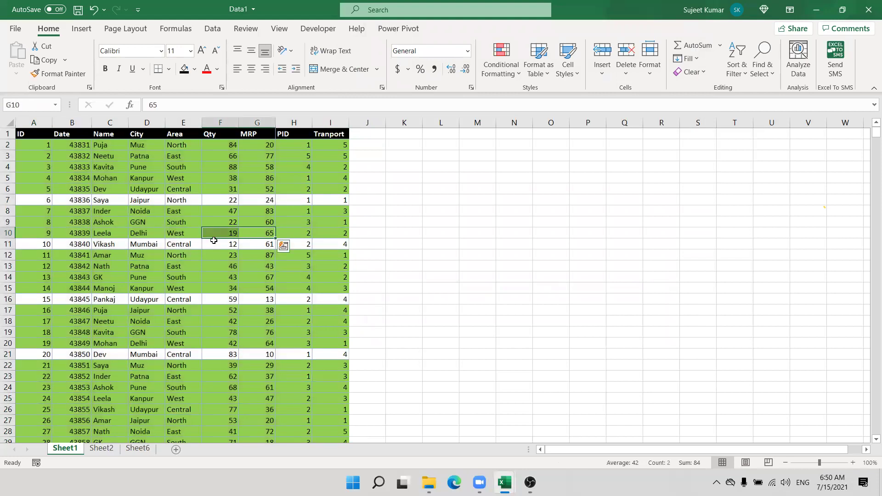
pyautogui.scroll(-6, 213, 240)
# Step: Clear the check selection and move on to Sheet6 via Sheet2
pyautogui.scroll(6, 213, 240)
pyautogui.click(107, 188)
pyautogui.click(111, 452)
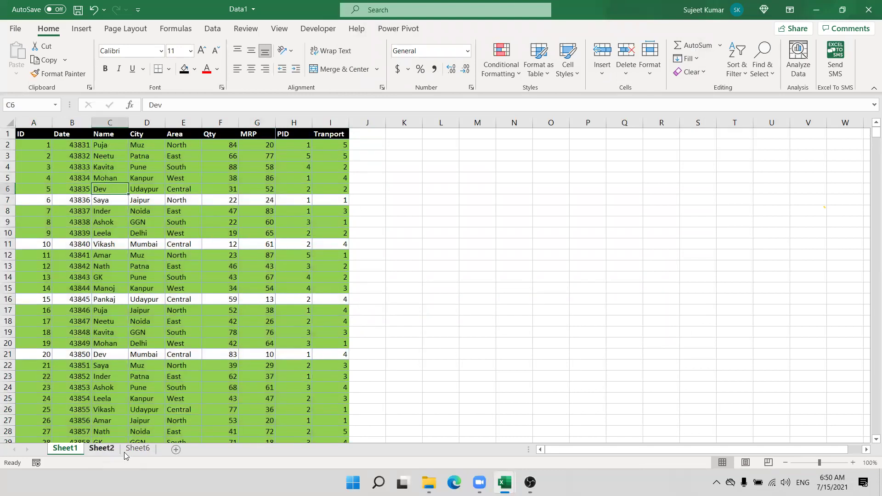
pyautogui.click(171, 454)
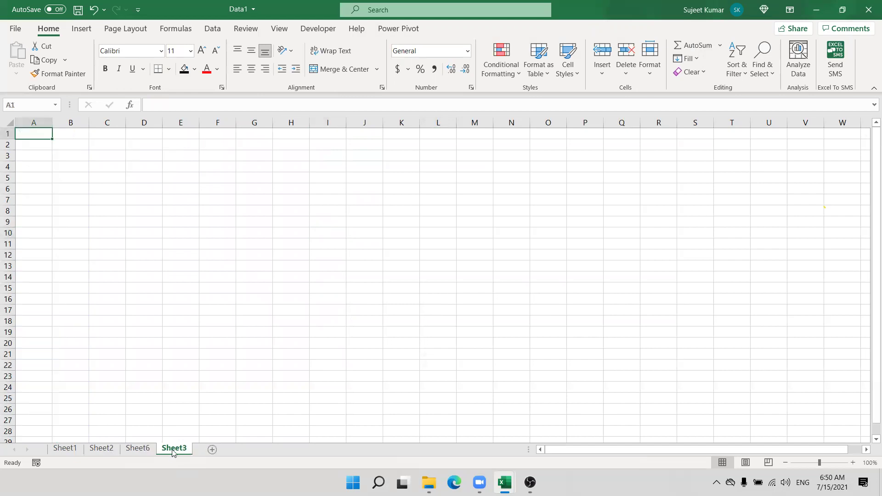
# Step: Enter the heading A/c in A1 and try test values 155 and asdas in A2
pyautogui.write('A/c')
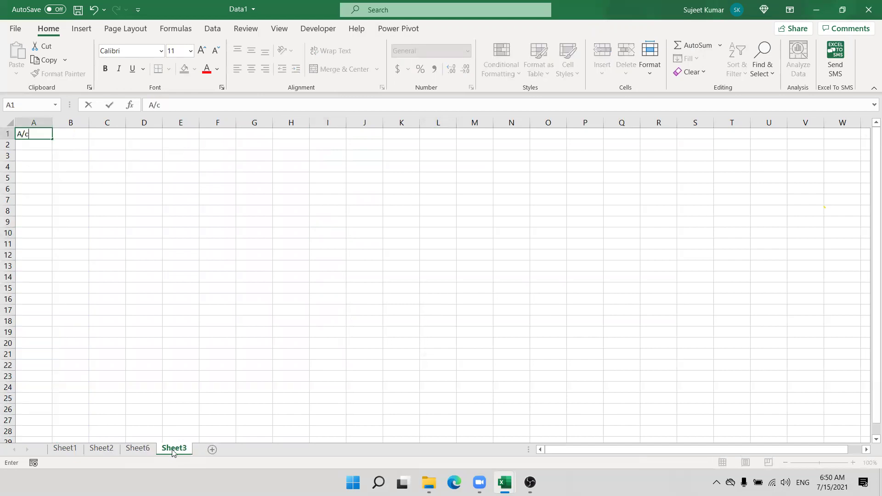
pyautogui.press('Return')
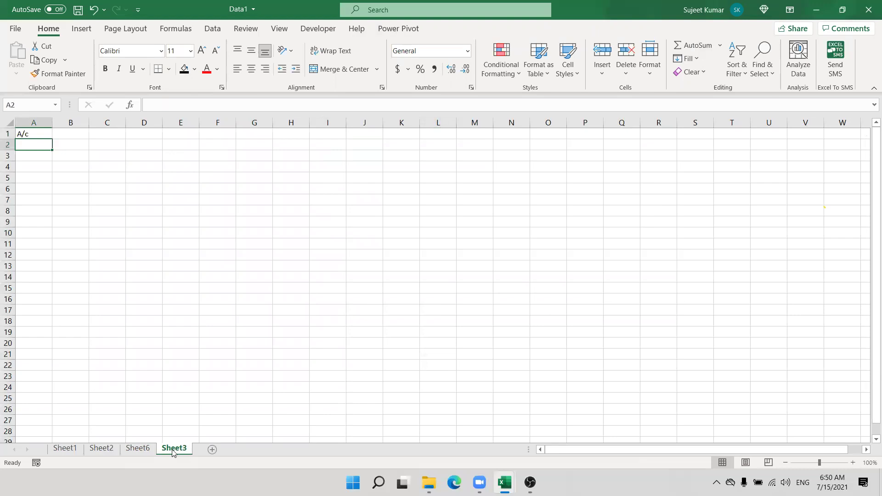
pyautogui.write('155')
pyautogui.press('Return')
pyautogui.press('Up')
pyautogui.write('asdas')
pyautogui.press('Return')
pyautogui.press('Up')
pyautogui.press('Delete')
# Step: Enter 15 and asd below the heading, with an ISTEXT test formula in B2:B3
pyautogui.write('15')
pyautogui.press('Return')
pyautogui.write('asd')
pyautogui.press('Tab')
pyautogui.press('Up')
pyautogui.write('=i')
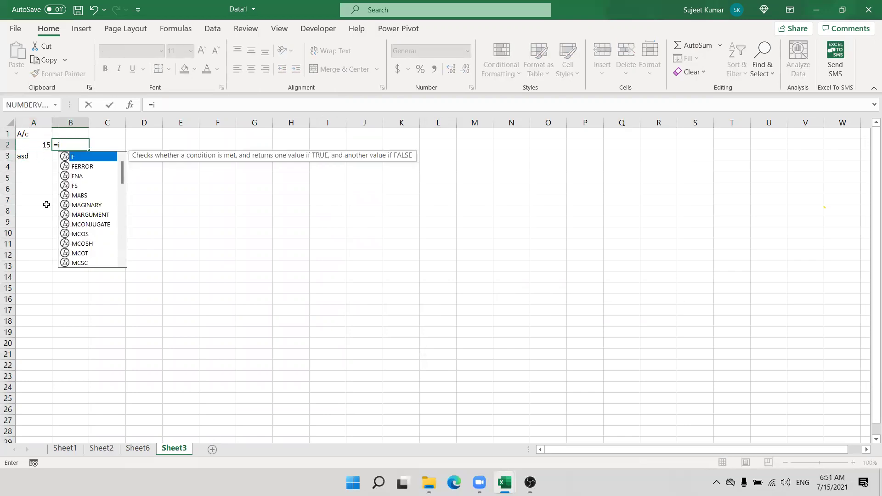
pyautogui.write('s')
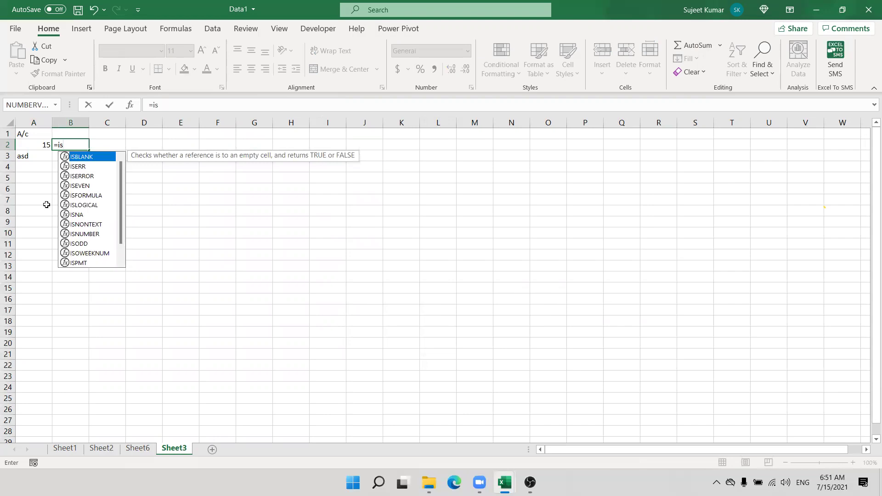
pyautogui.write('b')
pyautogui.press('Tab')
pyautogui.press('Left')
pyautogui.press('Return')
pyautogui.press('Up')
pyautogui.moveTo(90, 150); pyautogui.dragTo(12, 157)
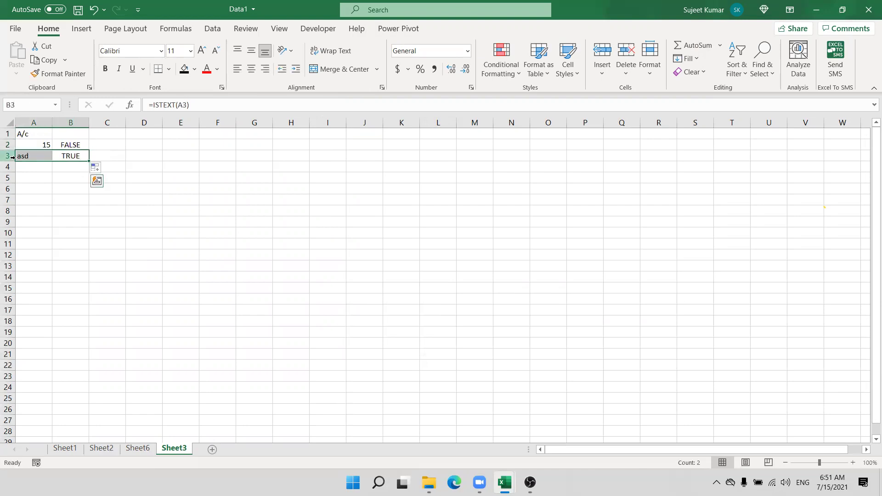
# Step: Clear the test entries and their results from A2:B4
pyautogui.moveTo(73, 141); pyautogui.dragTo(46, 161)
pyautogui.press('Delete')
pyautogui.press('Up')
pyautogui.press('Down')
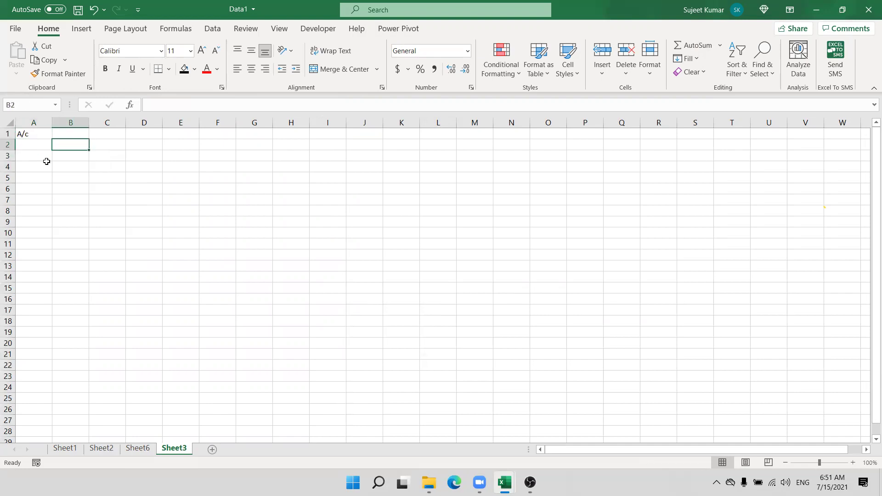
# Step: Create a new formula rule =istext($A2) for cell A2
pyautogui.press('Left')
pyautogui.click(488, 76)
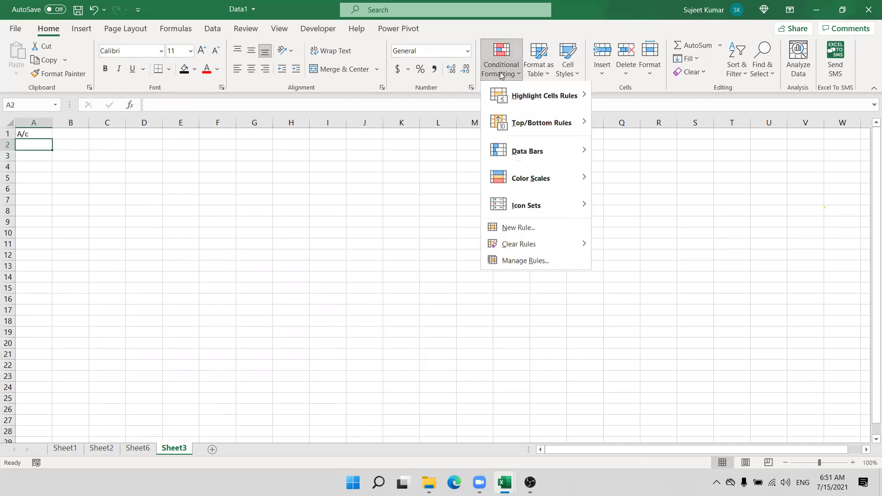
pyautogui.click(519, 228)
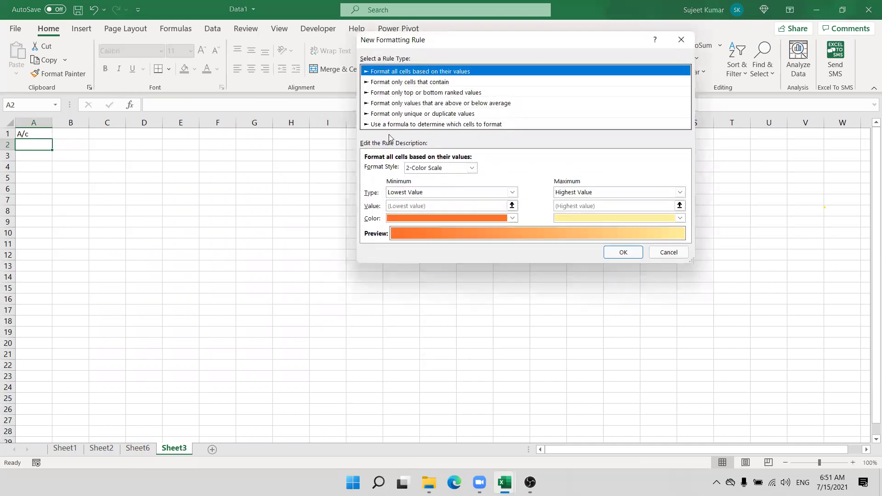
pyautogui.click(390, 124)
pyautogui.click(397, 169)
pyautogui.write('=istext(')
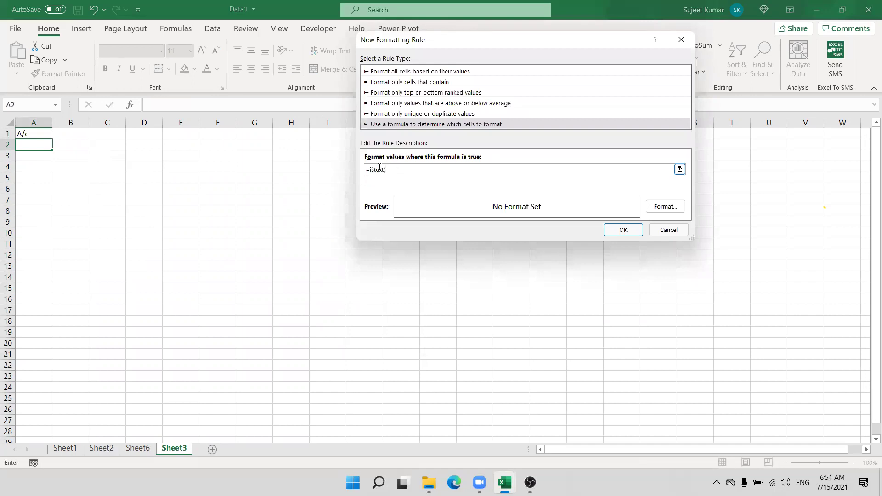
pyautogui.click(35, 146)
pyautogui.write(')')
pyautogui.click(396, 169)
pyautogui.press('BackSpace')
# Step: Set the rule's format to a red fill and confirm it
pyautogui.click(666, 206)
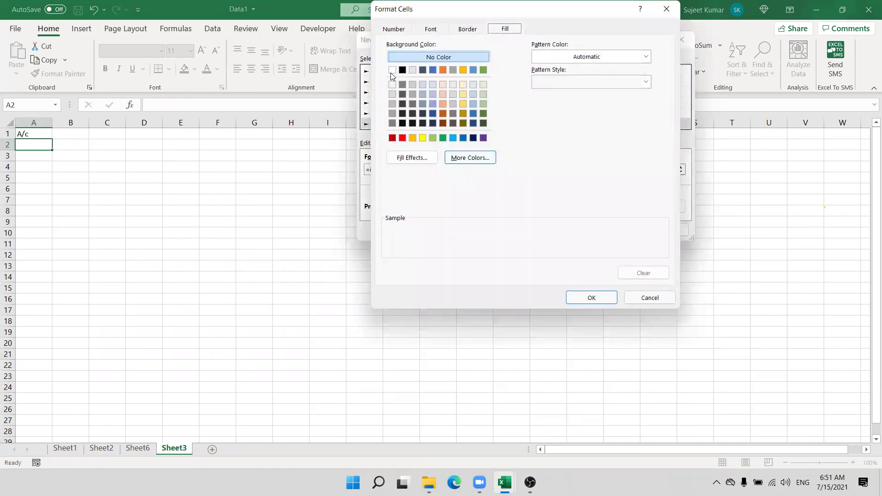
pyautogui.click(393, 70)
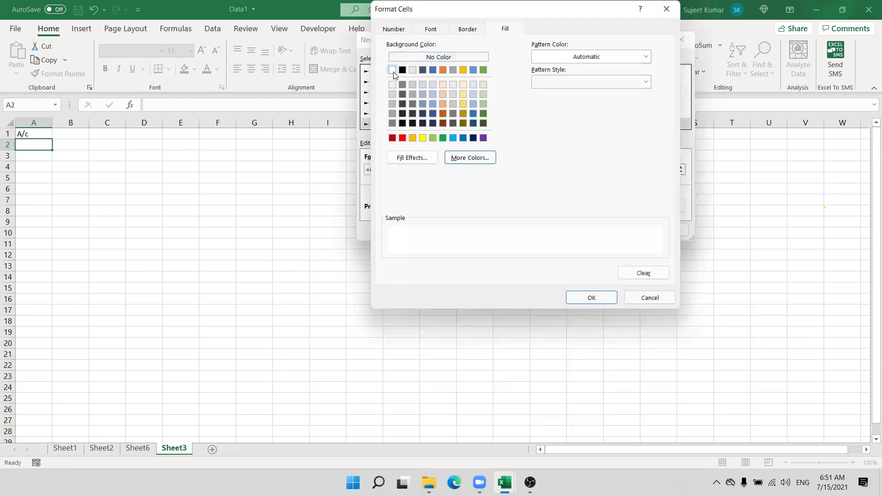
pyautogui.click(393, 85)
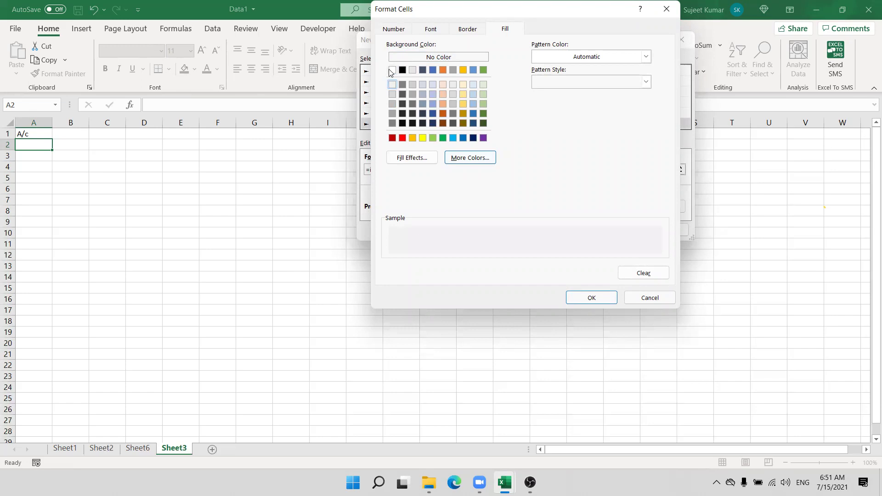
pyautogui.click(403, 138)
pyautogui.click(591, 298)
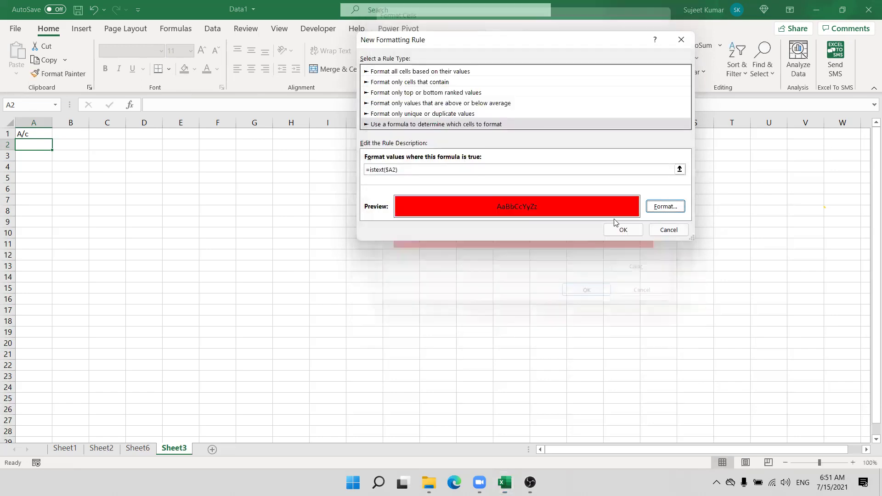
pyautogui.click(618, 229)
# Step: Copy the rule down to A23, test it with 15 and aas, and widen column E
pyautogui.doubleClick(65, 74)
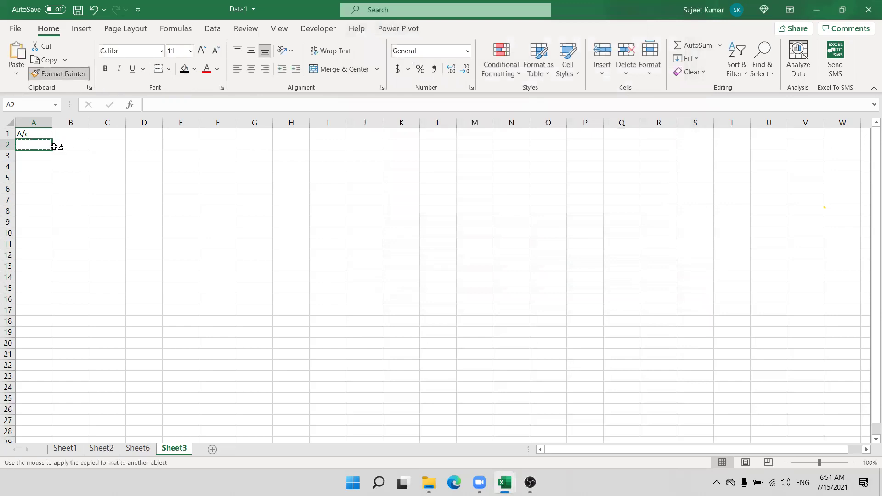
pyautogui.moveTo(23, 156); pyautogui.dragTo(24, 376)
pyautogui.press('Escape')
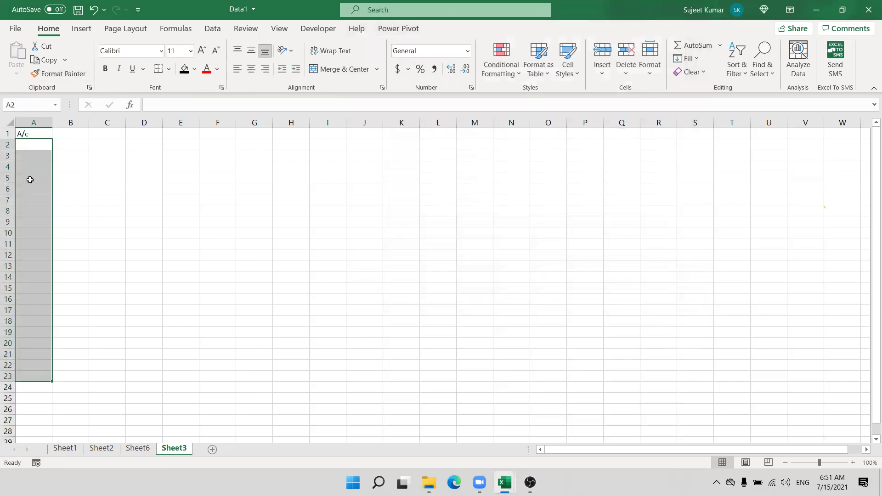
pyautogui.click(31, 179)
pyautogui.write('15')
pyautogui.press('Up')
pyautogui.press('Up')
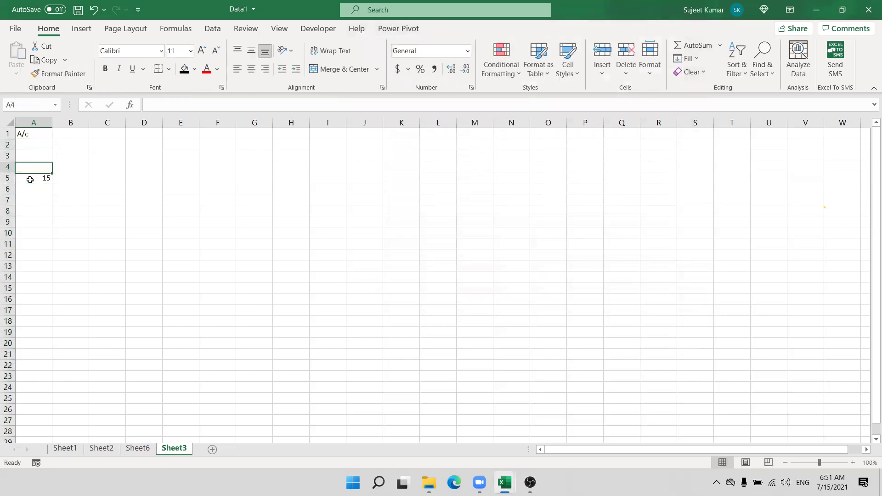
pyautogui.write('aas')
pyautogui.press('Return')
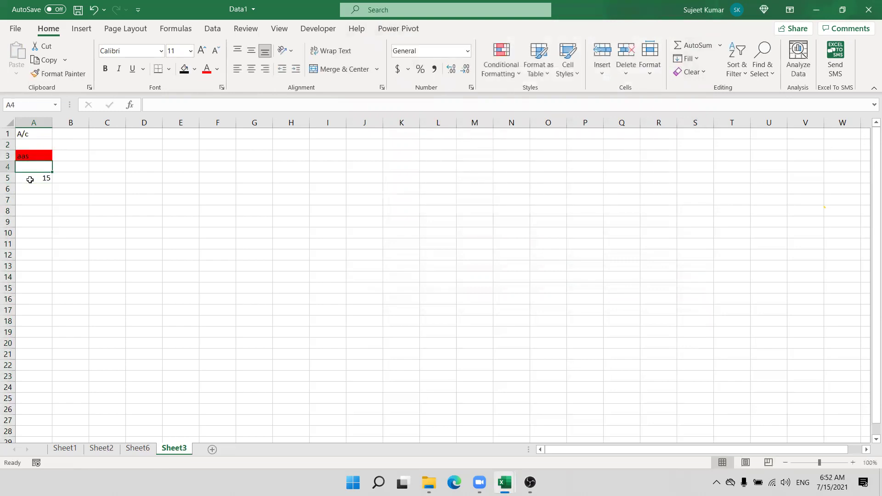
pyautogui.moveTo(198, 123); pyautogui.dragTo(234, 123)
# Step: Add a Mobile heading in E1 and a 10-digit mobile number in E2
pyautogui.click(193, 132)
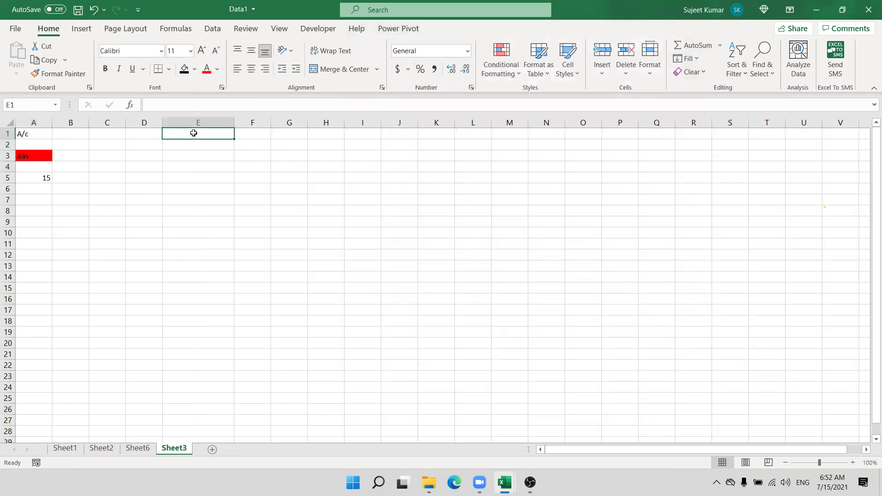
pyautogui.write('Mobile')
pyautogui.press('Return')
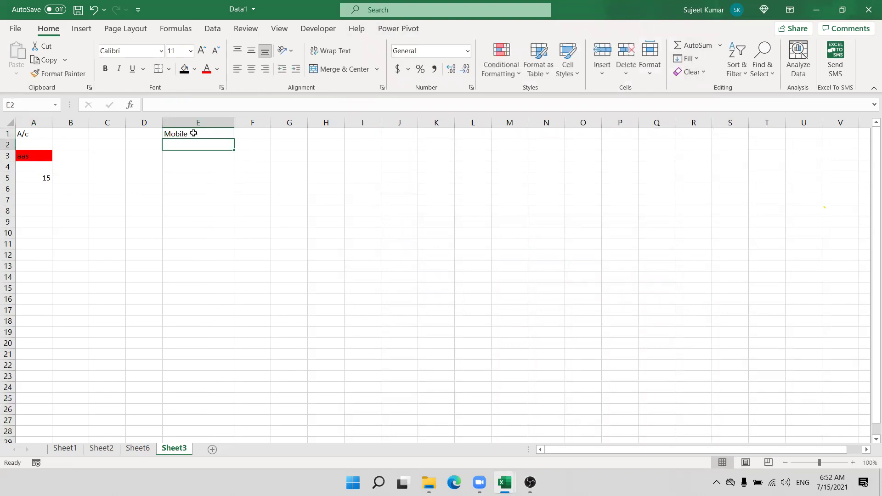
pyautogui.press('Right')
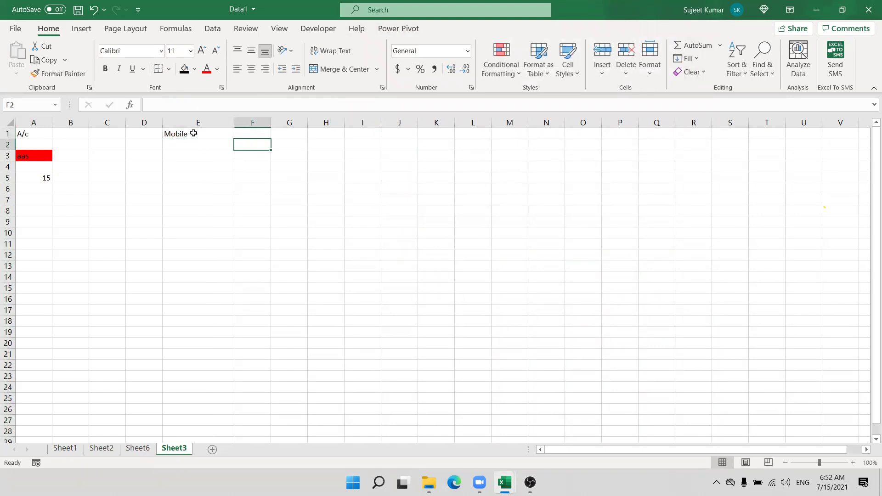
pyautogui.press('Left')
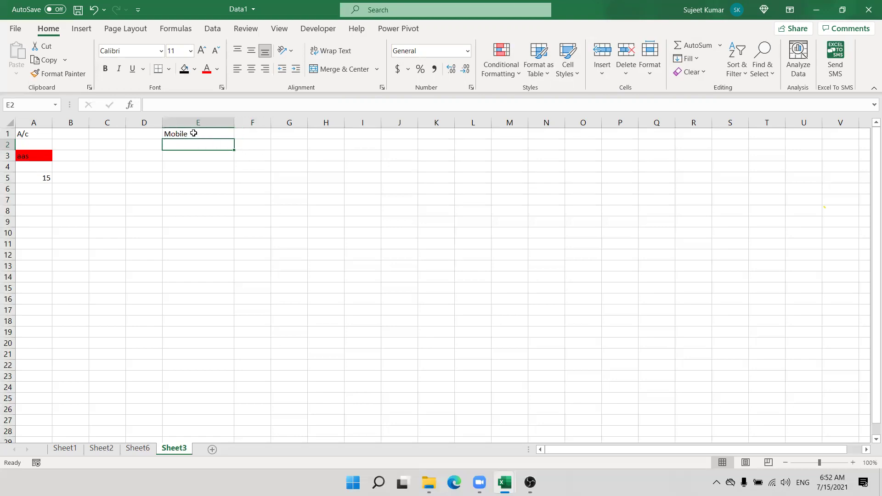
pyautogui.press('Tab')
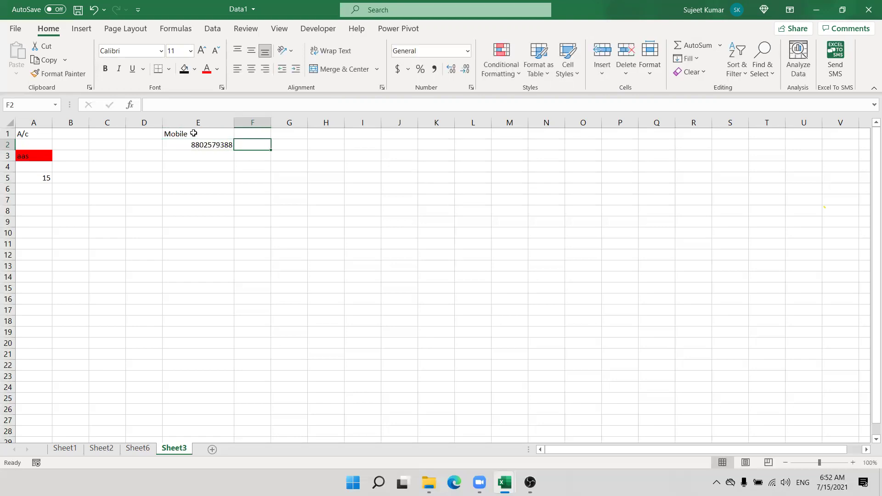
# Step: Enter =LEN(E2) in F2 to show the number's length, 10
pyautogui.write('=le')
pyautogui.press('Down')
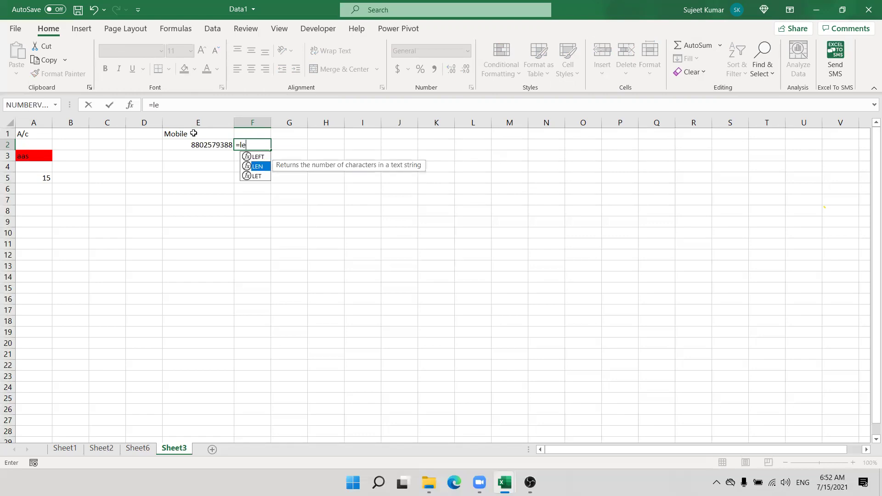
pyautogui.press('Tab')
pyautogui.write('E2)')
pyautogui.press('Return')
pyautogui.press('Up')
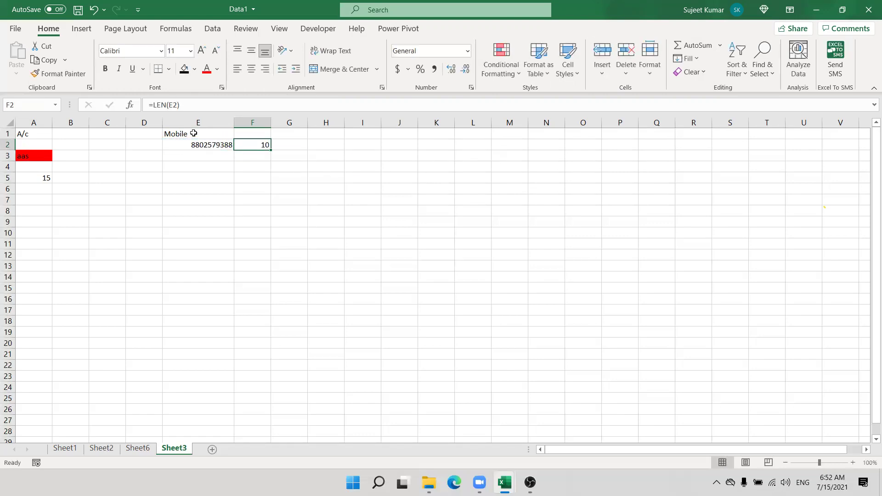
pyautogui.press('Left')
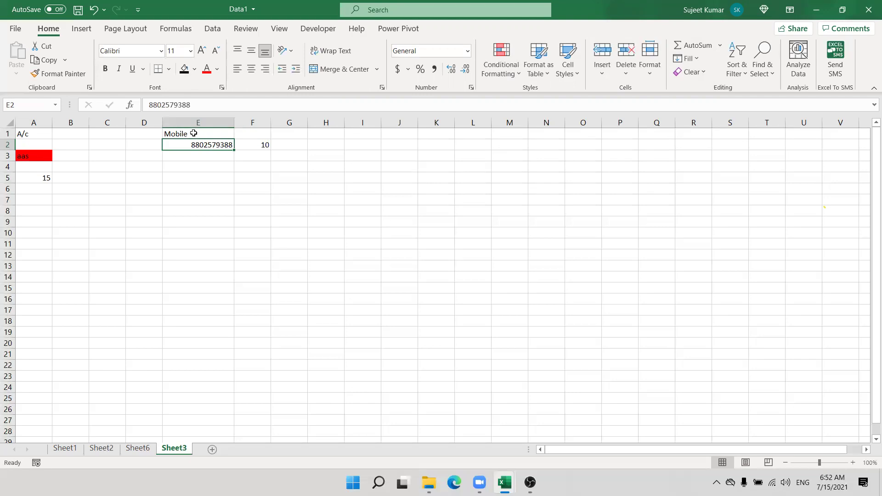
# Step: Create a formula rule =len(e2)<>10 with a red fill on E2
pyautogui.click(497, 73)
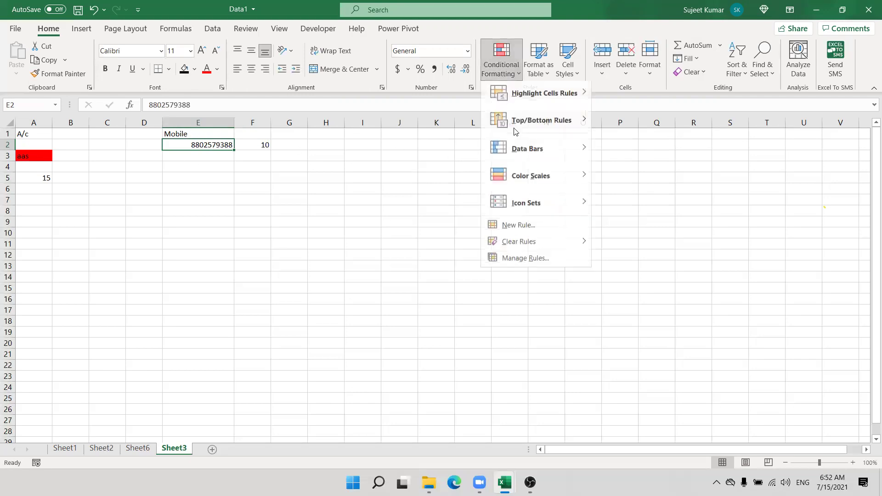
pyautogui.click(509, 230)
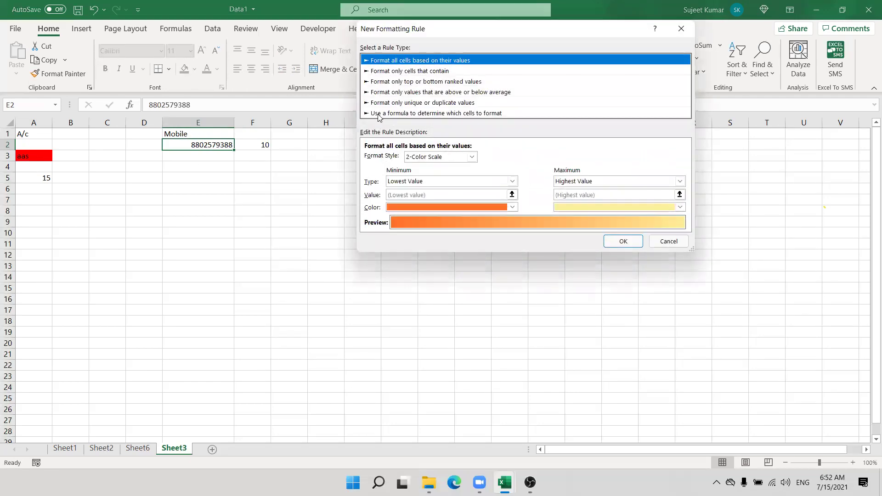
pyautogui.click(379, 113)
pyautogui.click(388, 158)
pyautogui.write('=len(e2)<>10')
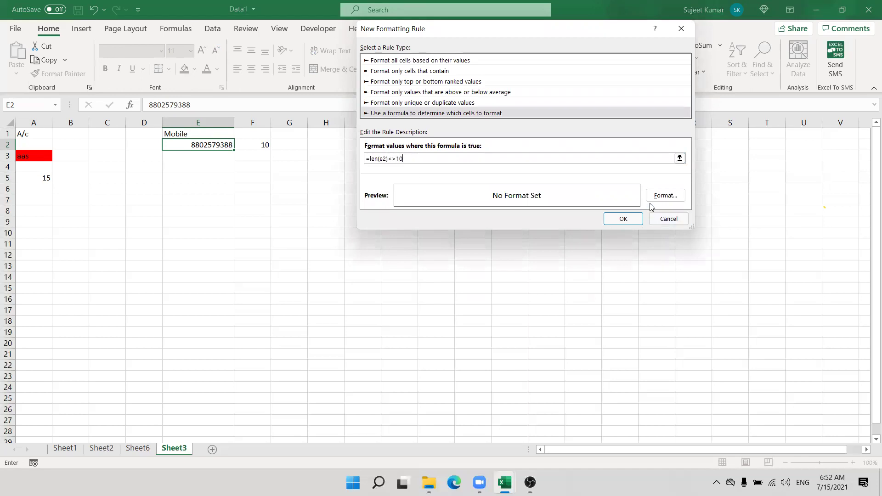
pyautogui.click(664, 195)
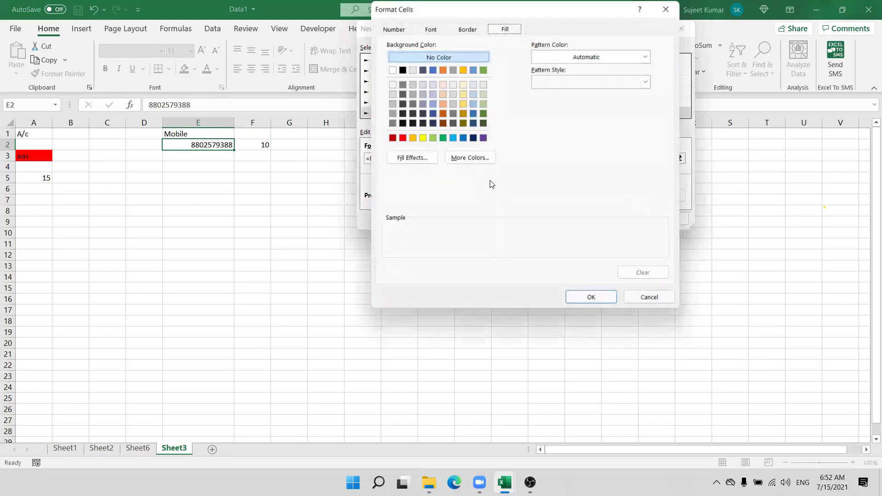
pyautogui.click(402, 138)
pyautogui.click(591, 297)
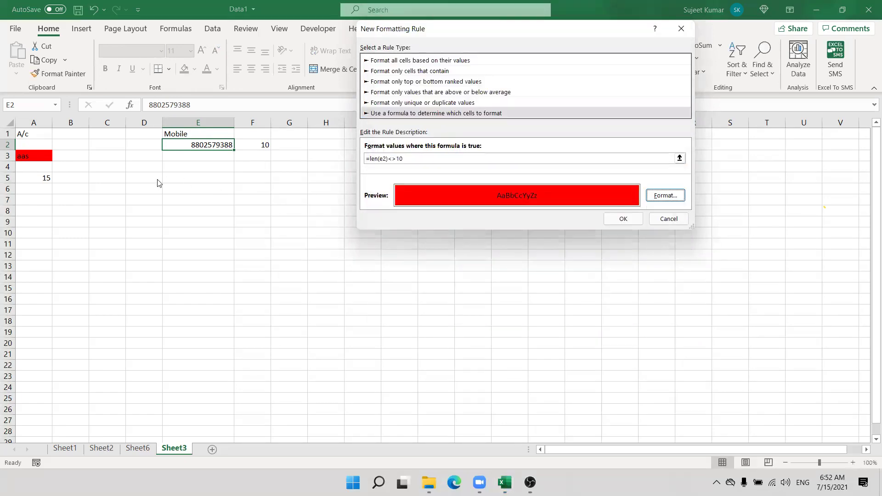
pyautogui.click(627, 224)
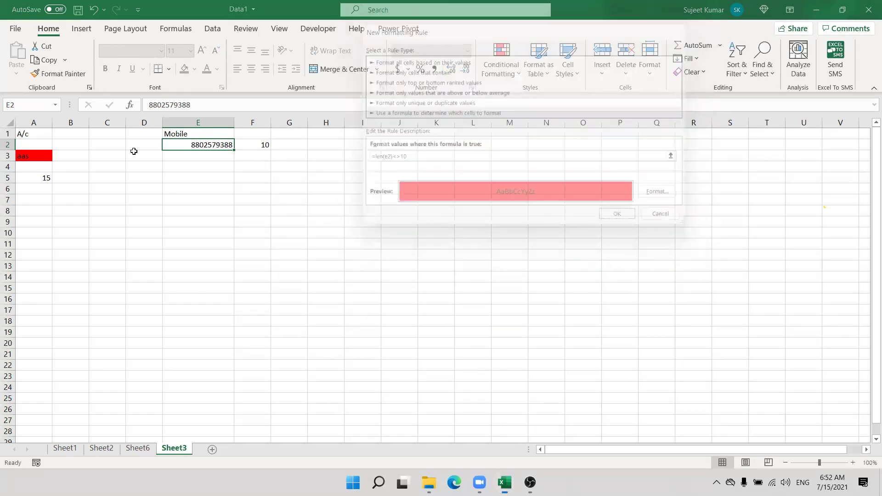
# Step: Paint the rule onto E3:E8 and fill =LEN(E3) into F3, returning 0
pyautogui.click(59, 73)
pyautogui.moveTo(176, 216); pyautogui.dragTo(177, 215)
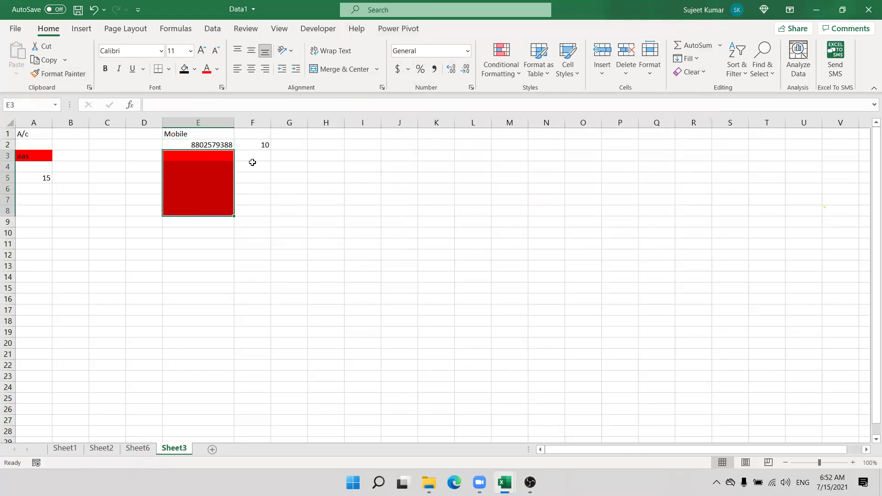
pyautogui.click(254, 161)
pyautogui.hotkey('ctrl', 'd')
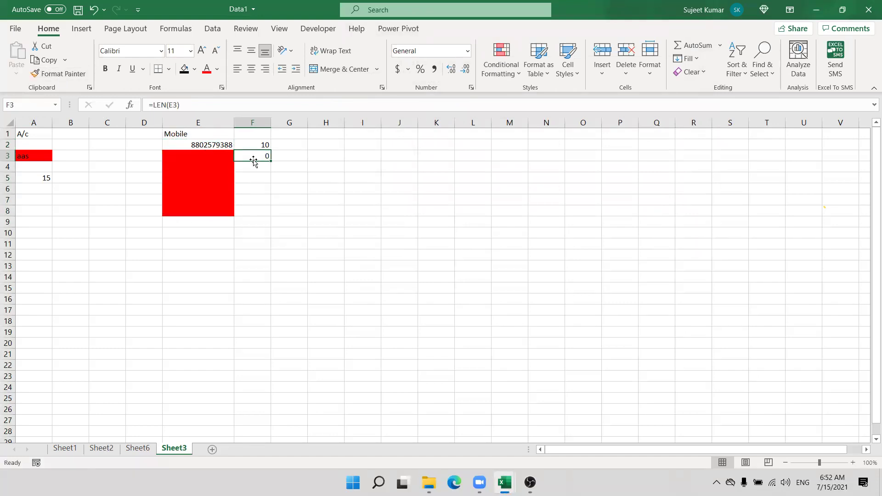
pyautogui.press('F2')
pyautogui.press('Escape')
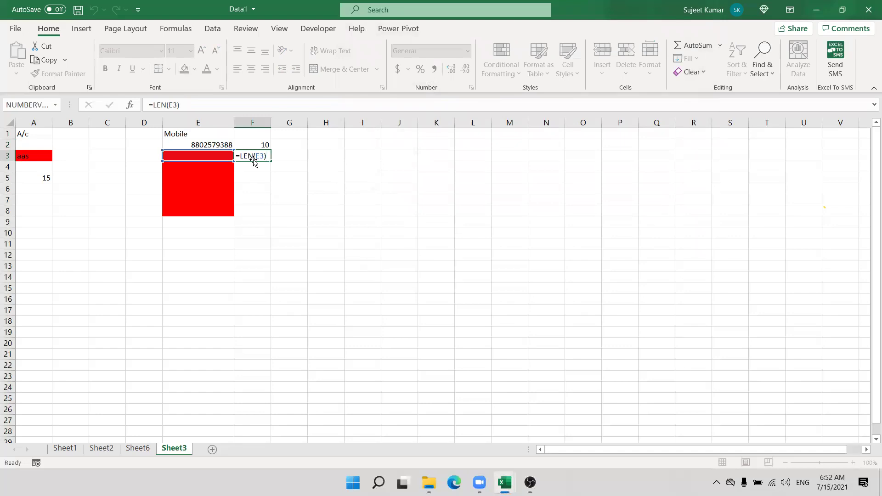
pyautogui.click(227, 147)
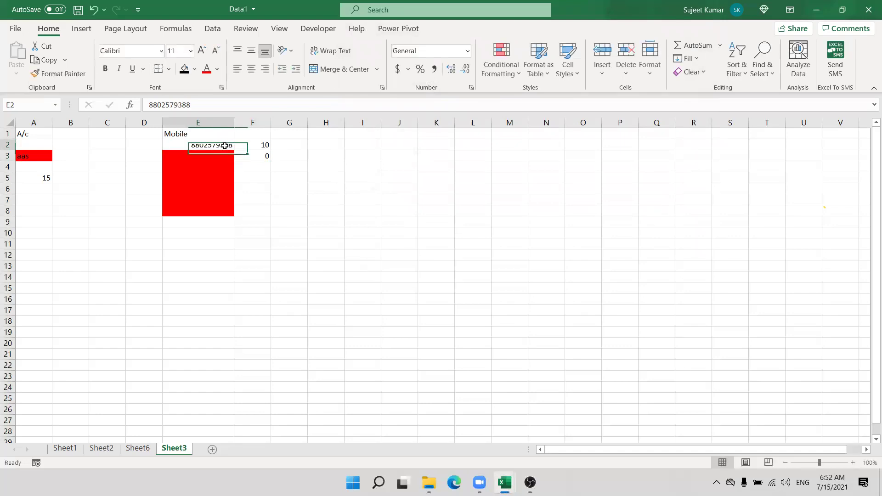
pyautogui.click(472, 87)
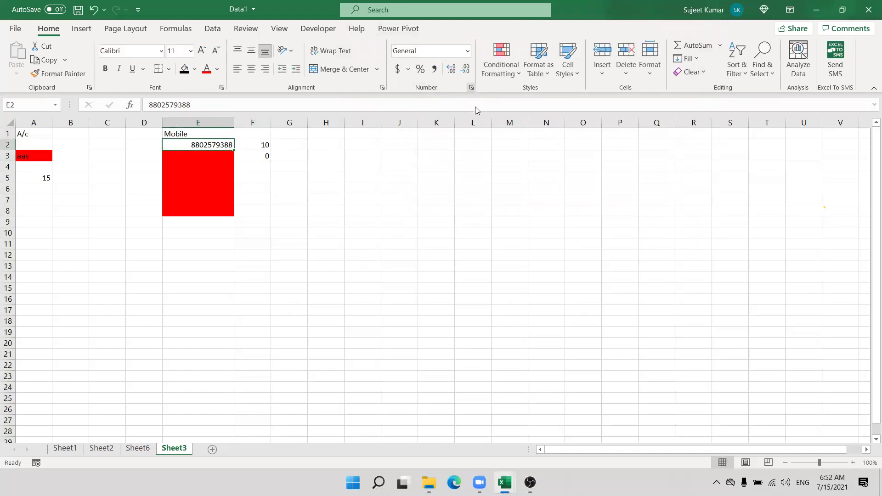
pyautogui.press('Escape')
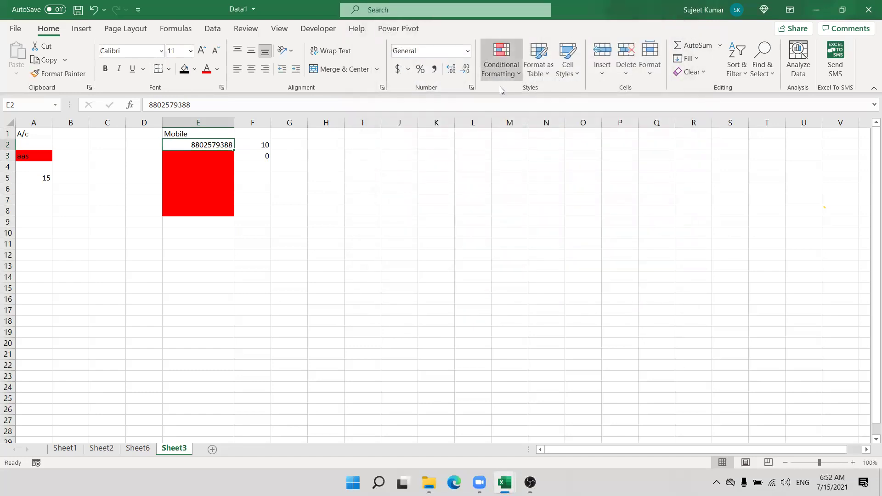
# Step: Rewrite the length rule's formula as =AND(LEN(E2)<>10,E2>0) and apply it
pyautogui.click(501, 69)
pyautogui.click(519, 262)
pyautogui.doubleClick(414, 152)
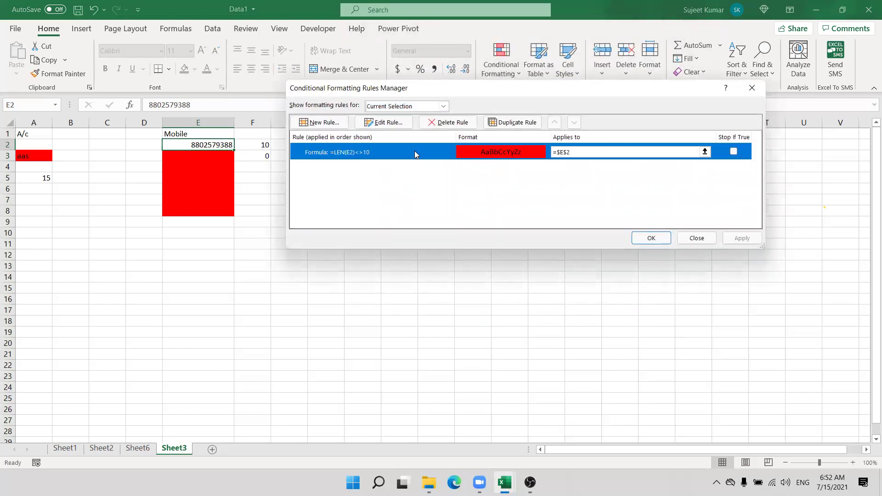
pyautogui.click(372, 197)
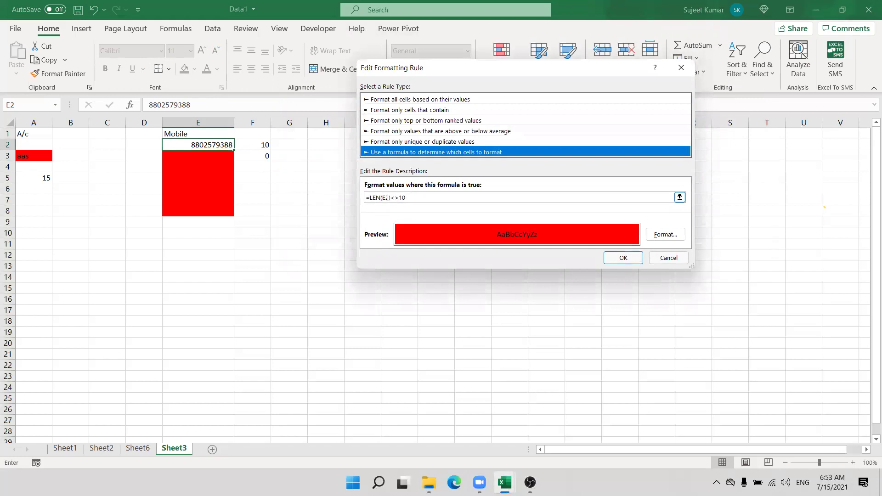
pyautogui.write('and')
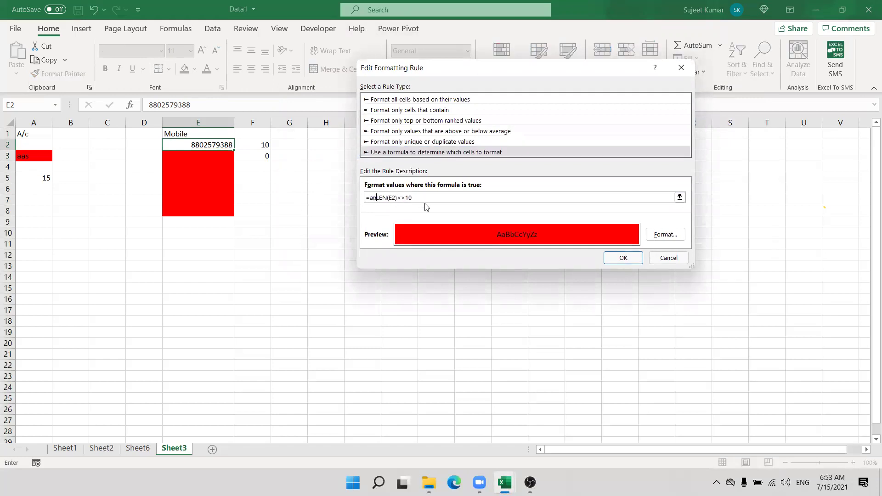
pyautogui.write('(')
pyautogui.write(',e2>0)')
pyautogui.click(624, 260)
pyautogui.click(742, 238)
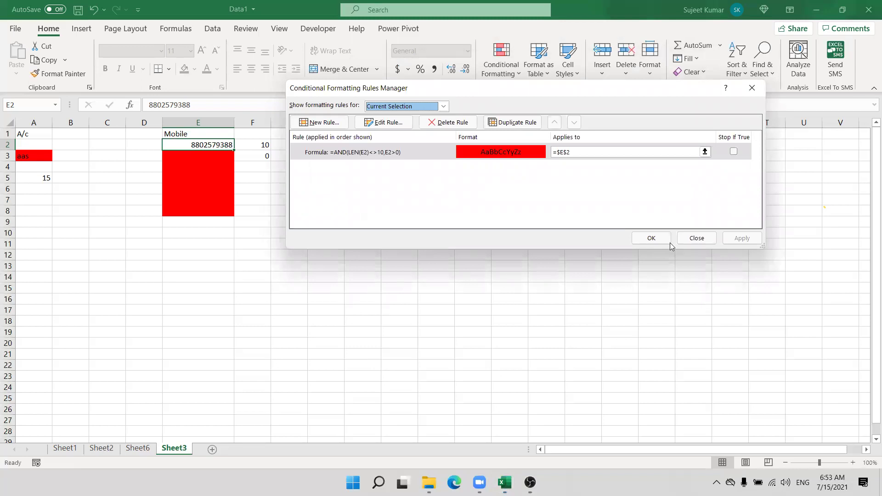
# Step: Reopen the AND rule to confirm its formula, then close the Rules Manager
pyautogui.doubleClick(414, 156)
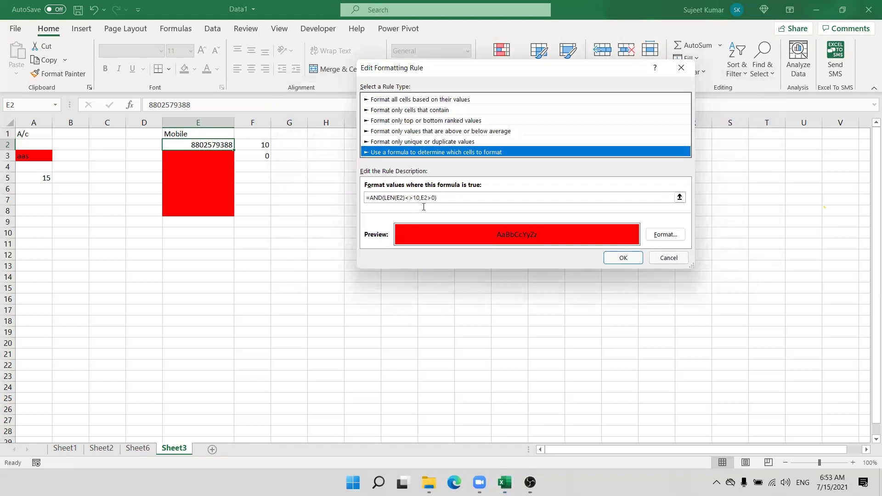
pyautogui.click(420, 198)
pyautogui.click(628, 258)
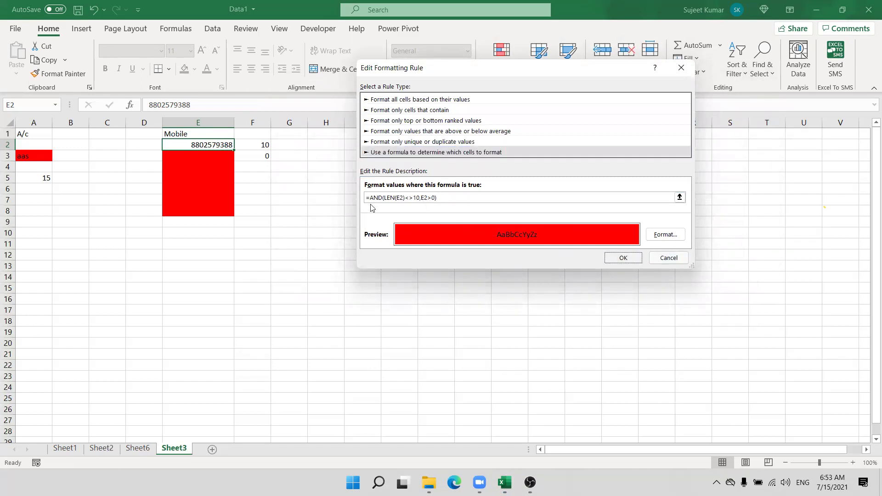
pyautogui.click(727, 238)
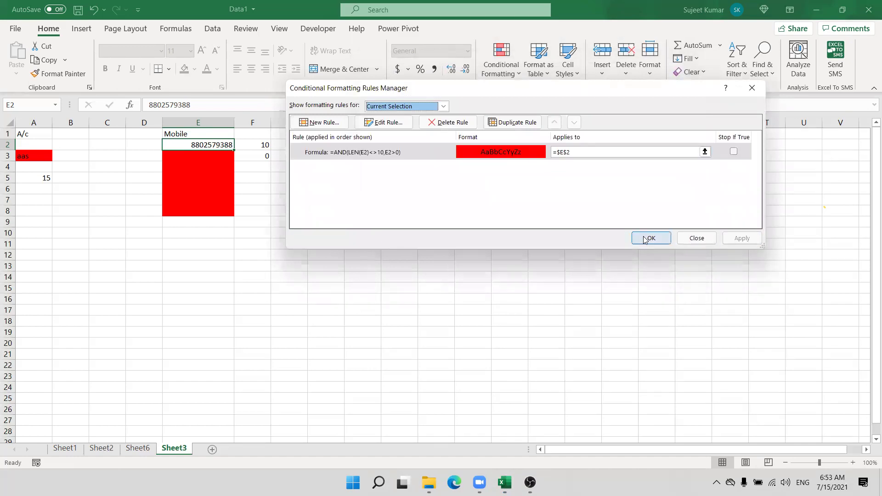
pyautogui.click(645, 238)
# Step: Paint E2's AND rule over E2:E8 and delete the leftover =LEN(E3)<>10 rule
pyautogui.click(59, 74)
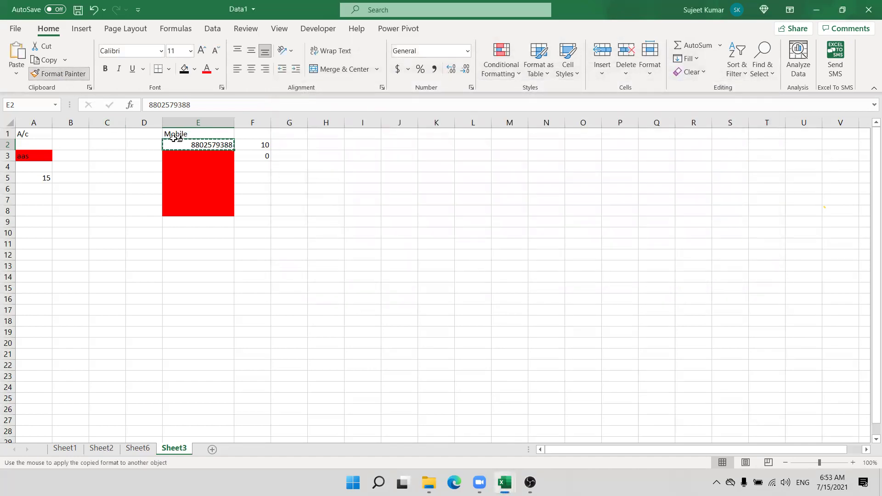
pyautogui.moveTo(205, 145); pyautogui.dragTo(194, 211)
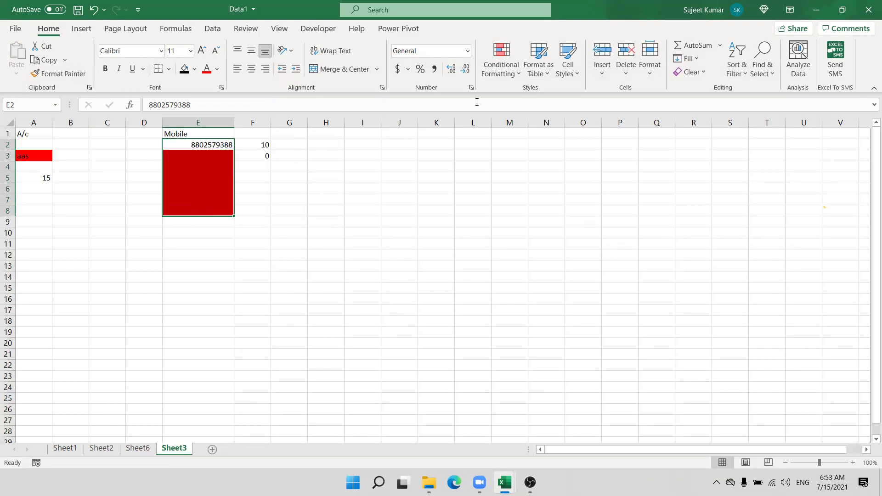
pyautogui.click(501, 59)
pyautogui.click(534, 269)
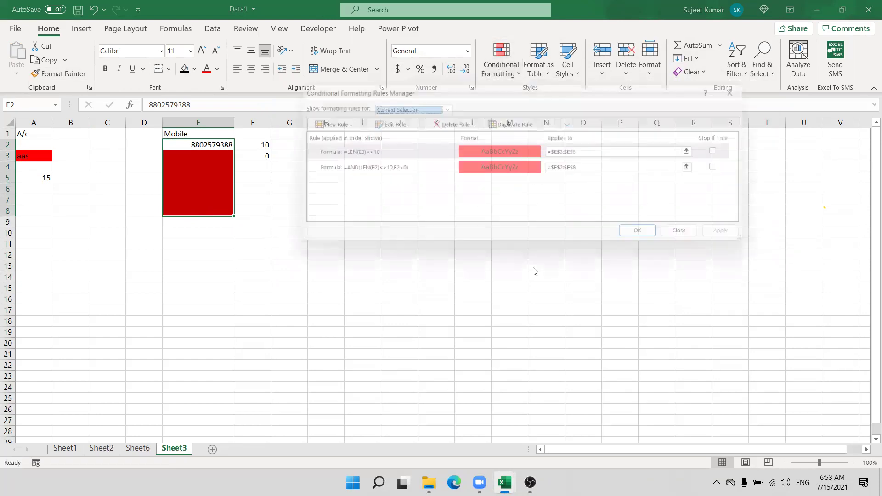
pyautogui.click(394, 153)
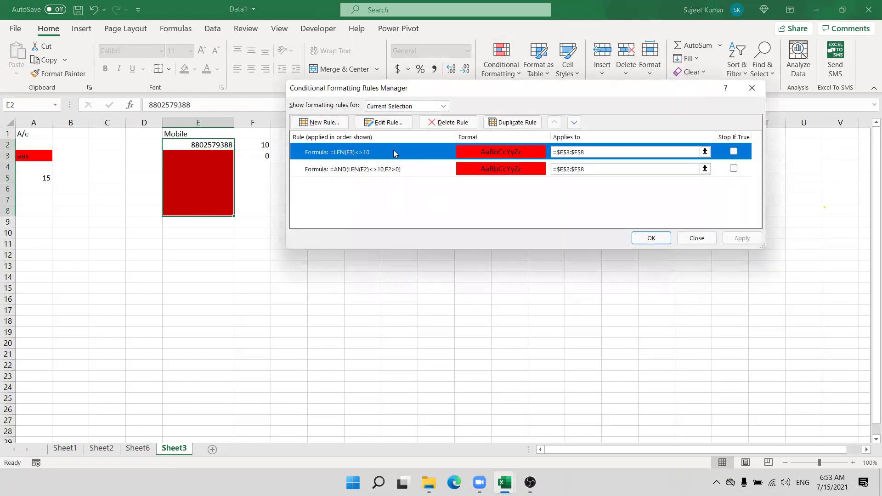
pyautogui.click(439, 123)
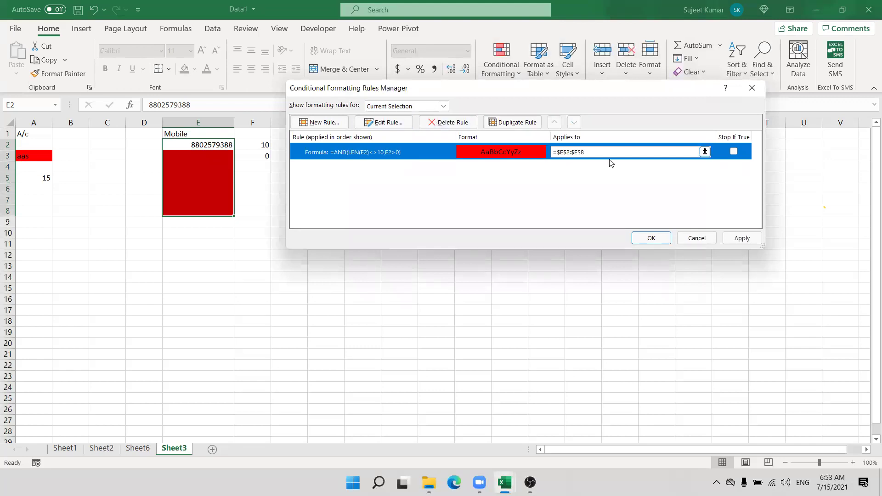
pyautogui.click(741, 239)
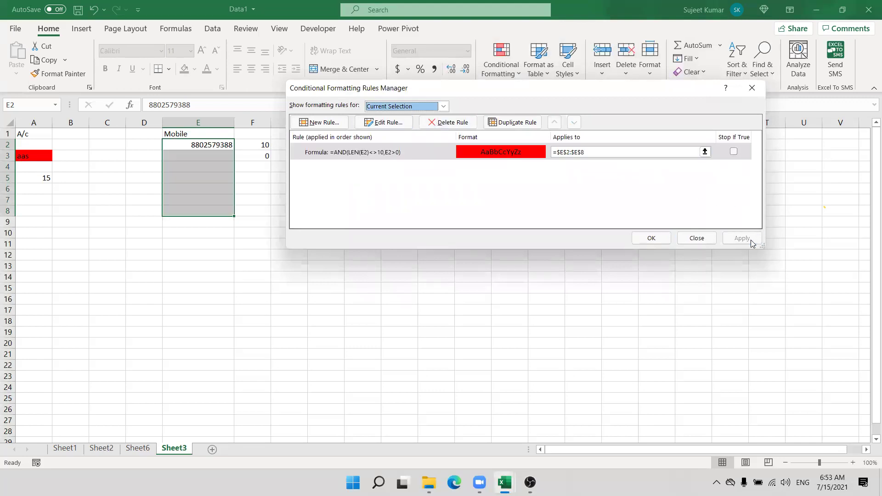
pyautogui.click(648, 239)
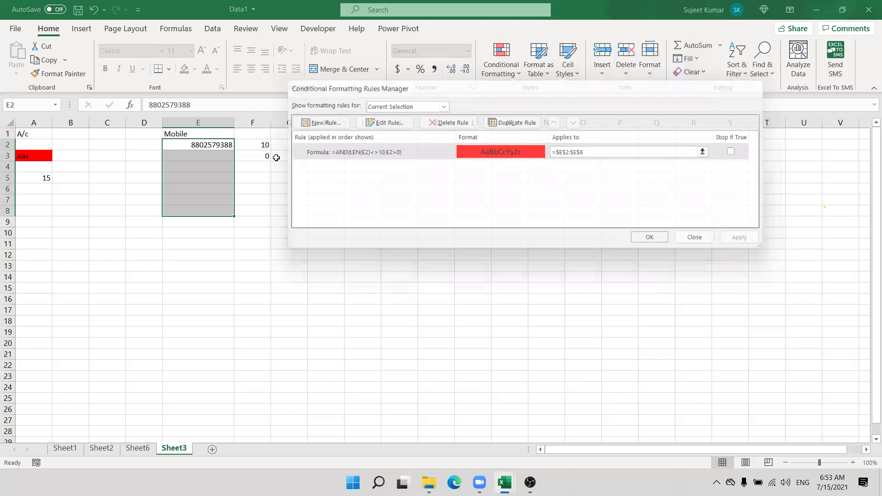
pyautogui.click(198, 156)
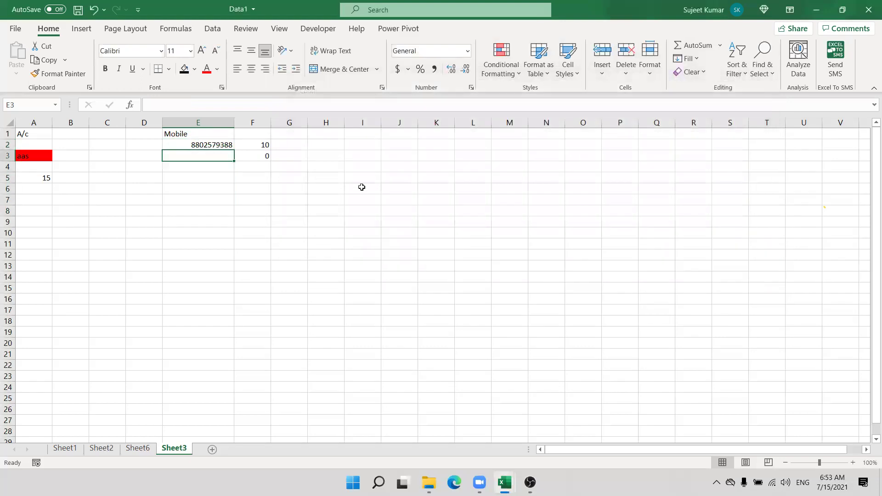
# Step: Enter test values: short number 858 in E3 and a full 10-digit mobile number in E5
pyautogui.write('858')
pyautogui.press('Return')
pyautogui.press('Down')
pyautogui.press('Return')
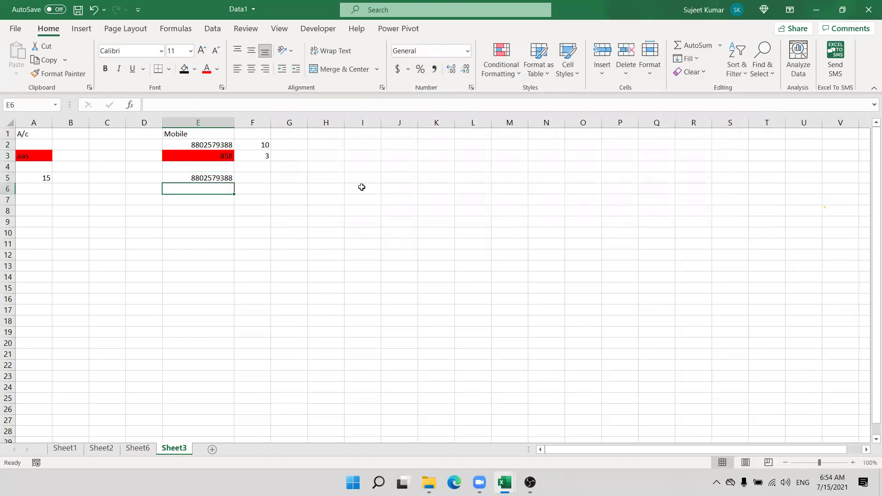
# Step: Enter 1/7 in J1 and fill the dates down to 28-Jan in J22
pyautogui.click(402, 135)
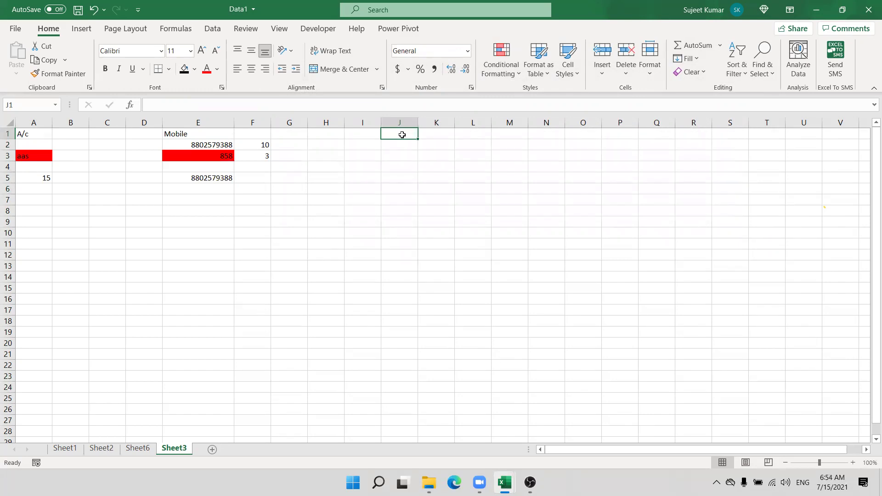
pyautogui.write('1/7')
pyautogui.press('Return')
pyautogui.press('Up')
pyautogui.moveTo(416, 138); pyautogui.dragTo(404, 370)
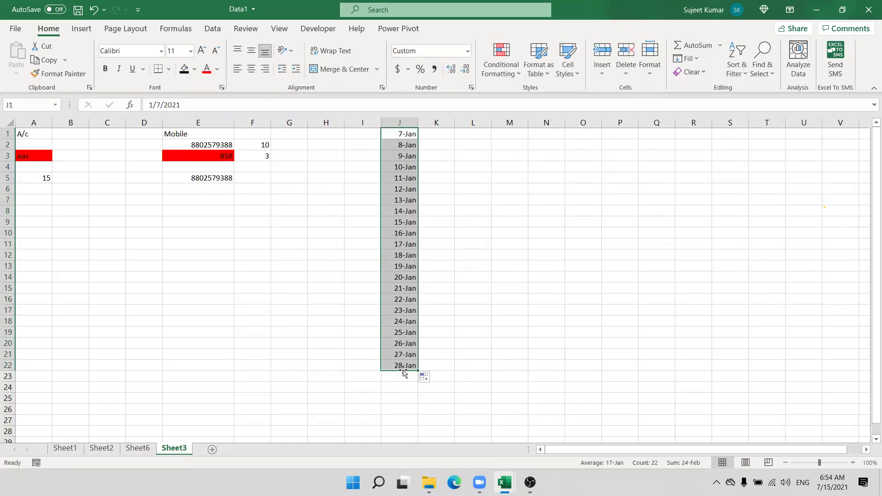
pyautogui.click(408, 134)
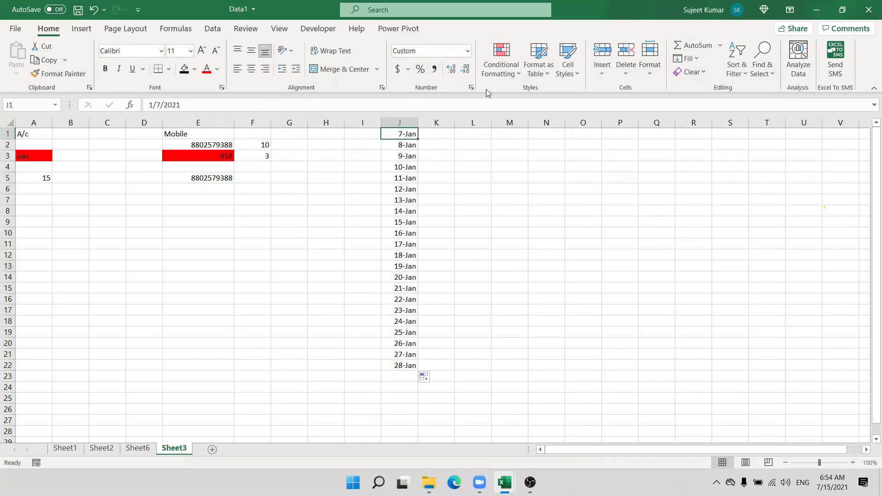
pyautogui.click(500, 66)
pyautogui.click(508, 237)
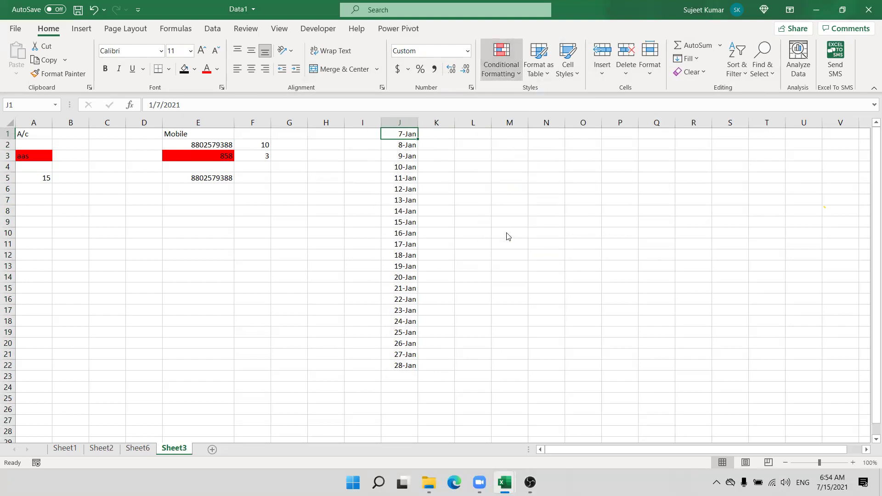
pyautogui.click(398, 141)
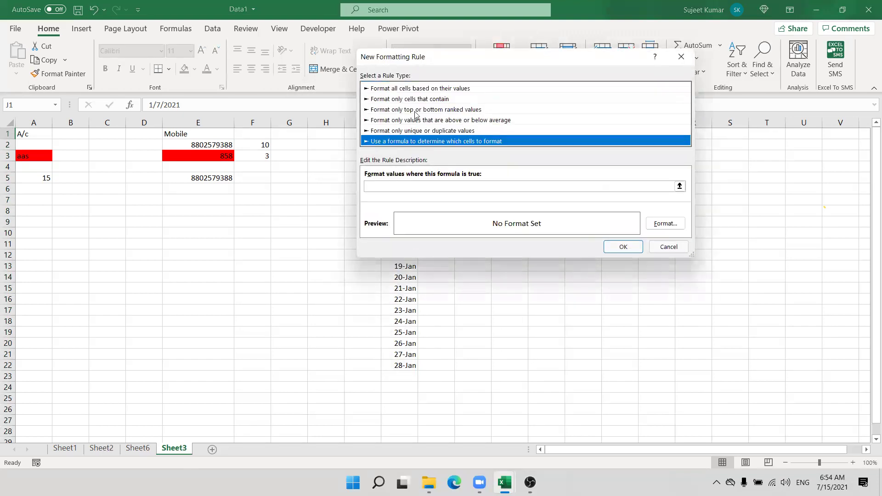
pyautogui.click(504, 207)
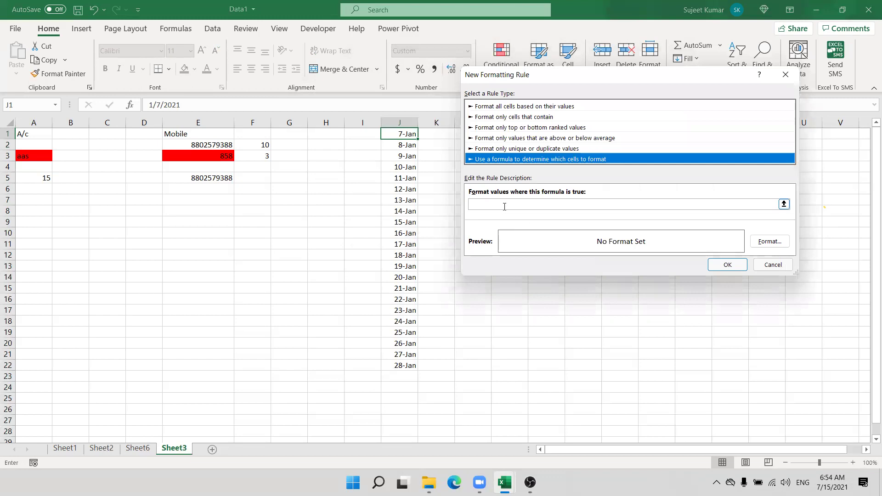
pyautogui.write('=or(')
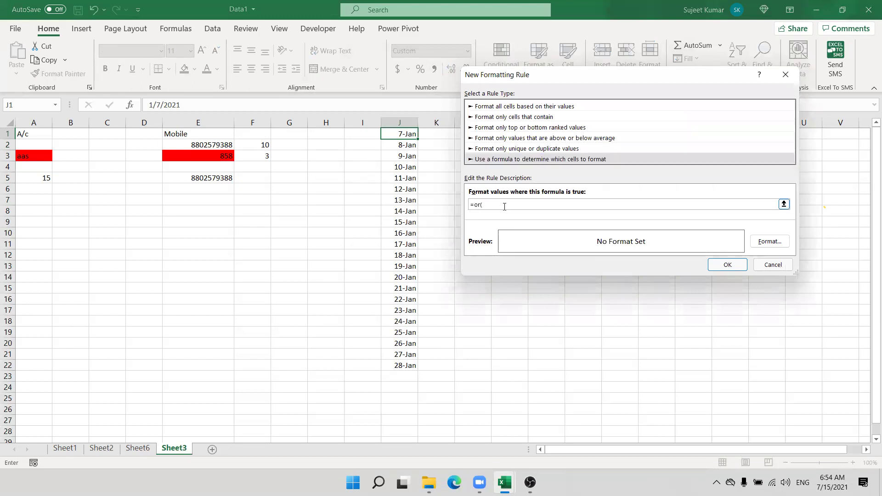
pyautogui.press('Escape')
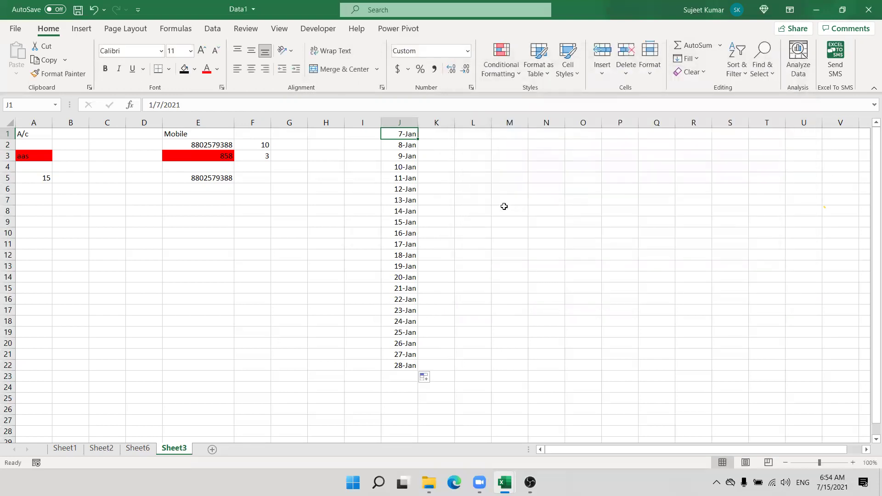
# Step: Enter =TEXT(J1,"DDD") in K1 to show the first date's short weekday name
pyautogui.press('Right')
pyautogui.write('=te')
pyautogui.press('Down')
pyautogui.press('Up')
pyautogui.press('Tab')
pyautogui.press('Left')
pyautogui.write(',"DDD")')
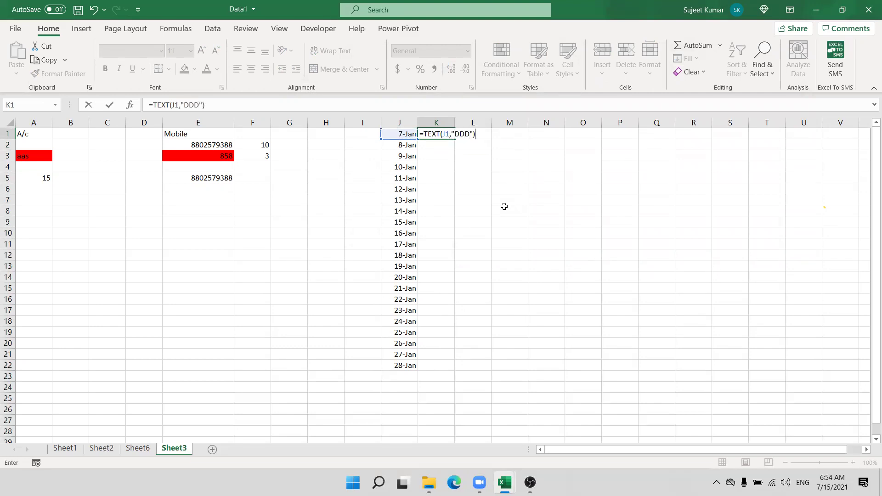
pyautogui.press('Return')
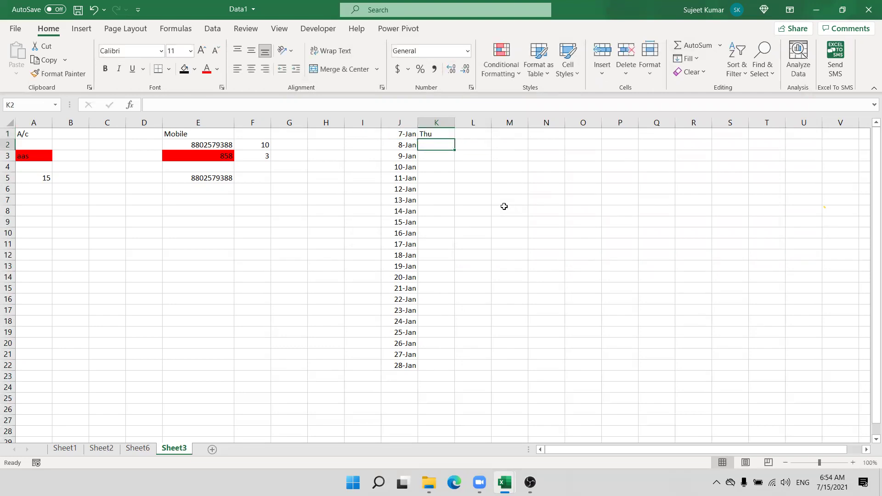
# Step: Fill the weekday formula down to K22, then select the first date in J1
pyautogui.click(436, 134)
pyautogui.doubleClick(456, 142)
pyautogui.click(449, 133)
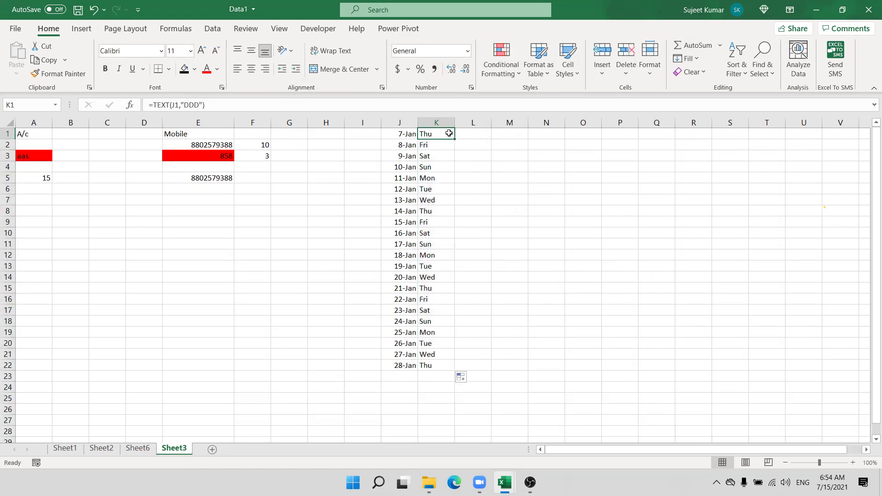
pyautogui.click(404, 132)
pyautogui.click(501, 64)
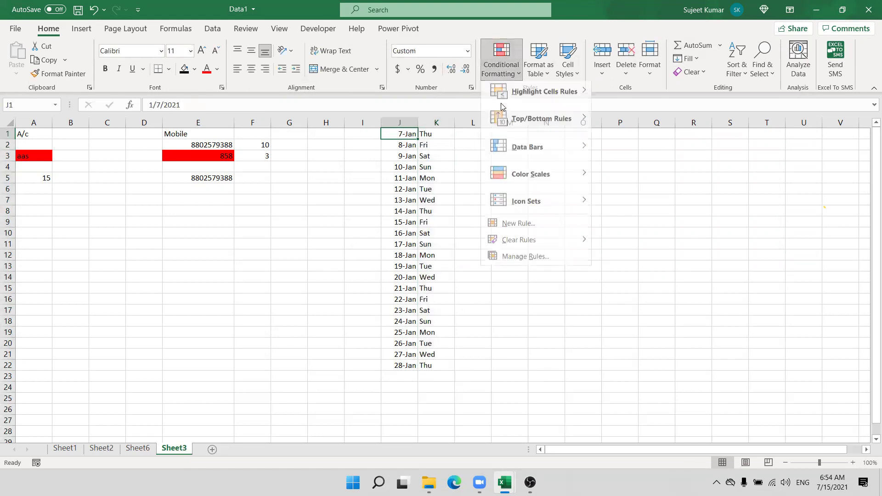
# Step: Add a formula rule =or(k2="Sat",k2="Sun") with yellow fill to J1
pyautogui.click(517, 227)
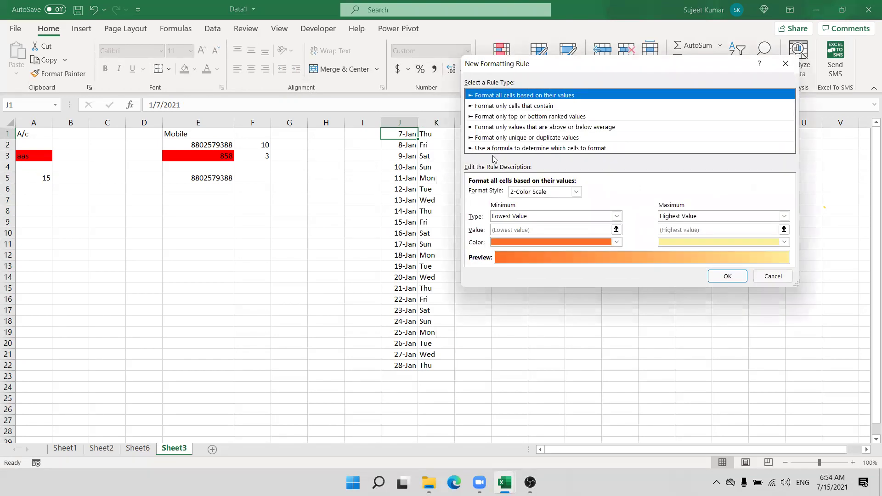
pyautogui.click(493, 148)
pyautogui.click(485, 193)
pyautogui.write('=')
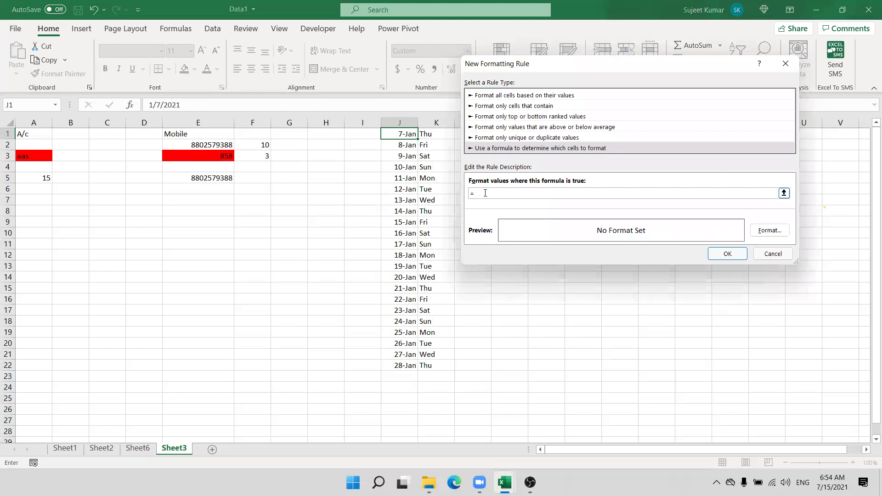
pyautogui.write('or')
pyautogui.write('(k')
pyautogui.write('2')
pyautogui.write('<')
pyautogui.write('=')
pyautogui.write('"Sat')
pyautogui.write('",ke')
pyautogui.write('2')
pyautogui.write('="Sun')
pyautogui.write('")')
pyautogui.click(769, 230)
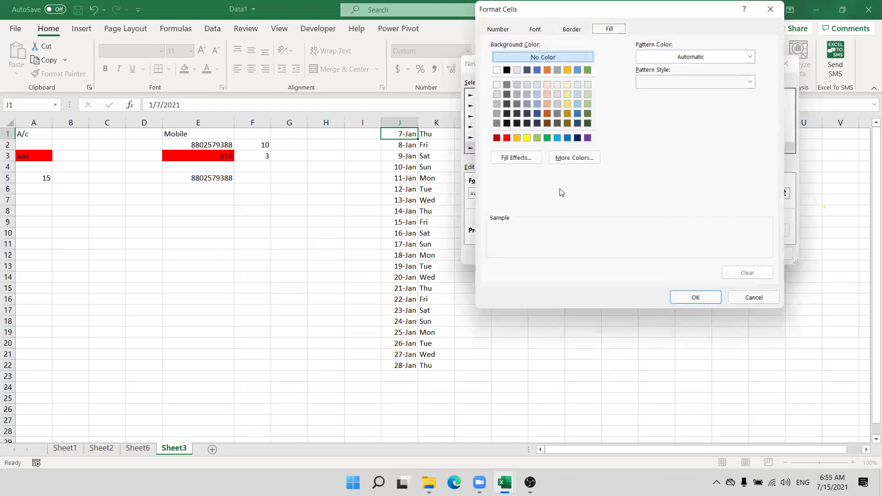
pyautogui.click(527, 138)
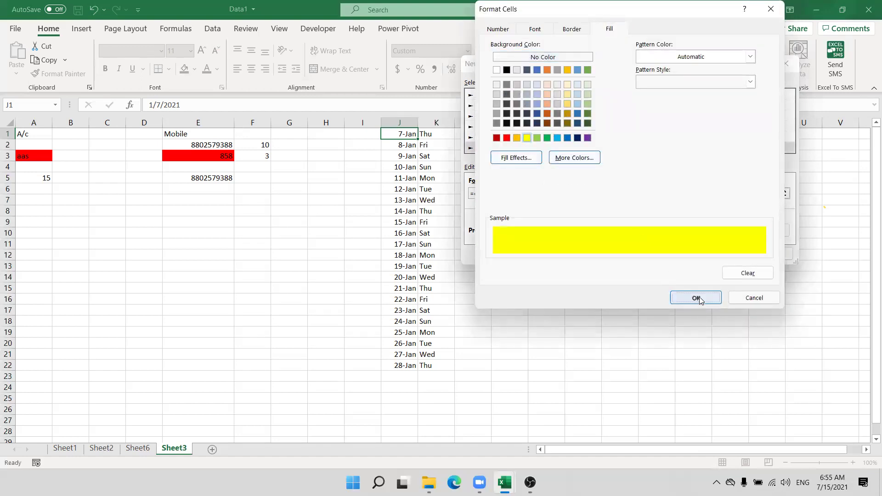
pyautogui.click(698, 297)
pyautogui.click(727, 254)
pyautogui.click(59, 74)
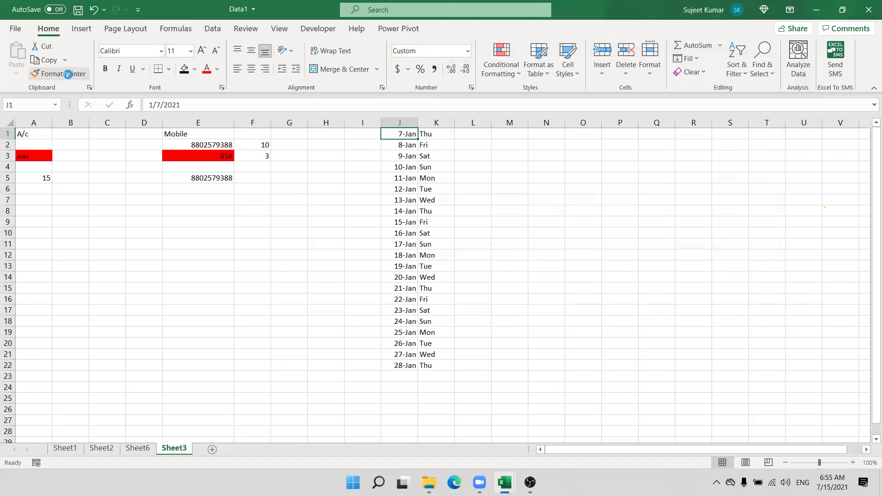
# Step: Paint J1's weekend highlight rule down over the dates in J1:J22
pyautogui.moveTo(405, 134); pyautogui.dragTo(400, 367)
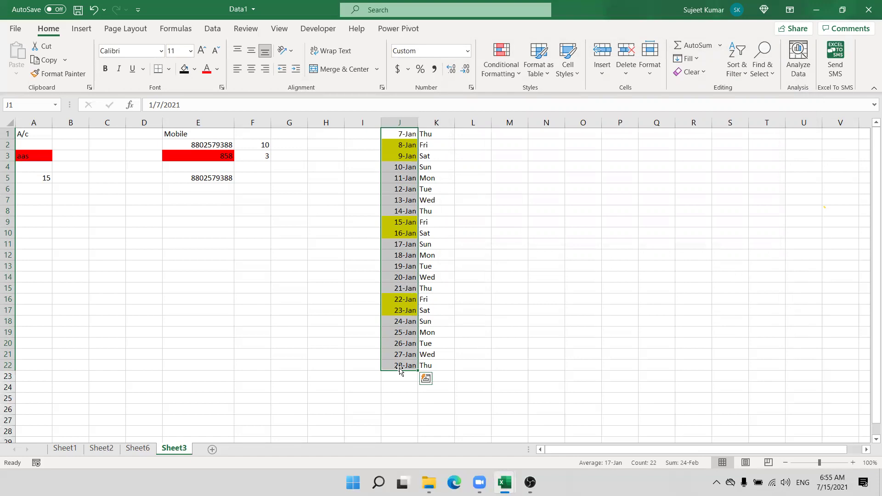
# Step: Change both K2 references to K1 so the rule reads =OR(K1="Sat",K1="Sun")
pyautogui.click(506, 75)
pyautogui.click(523, 261)
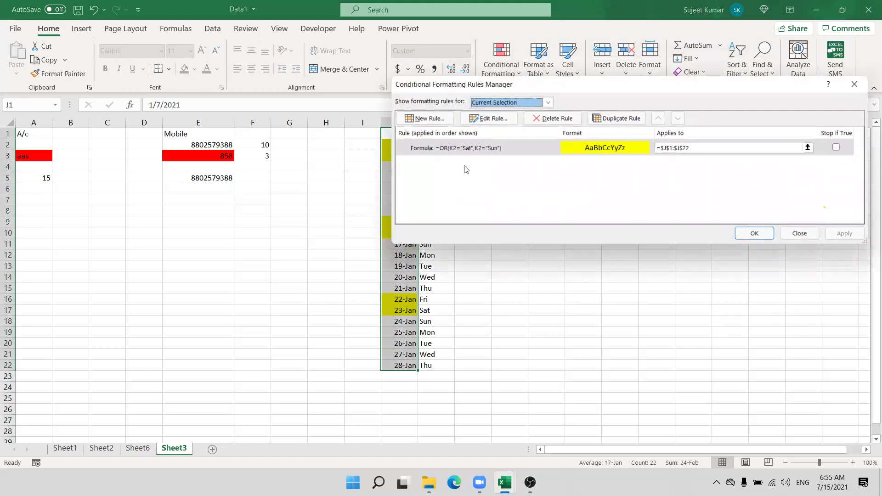
pyautogui.doubleClick(473, 156)
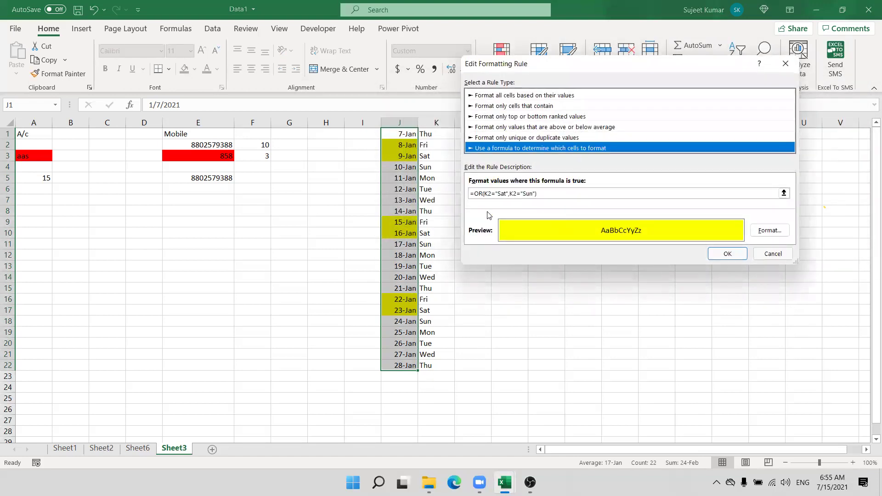
pyautogui.click(490, 194)
pyautogui.click(490, 195)
pyautogui.press('Delete')
pyautogui.write('1')
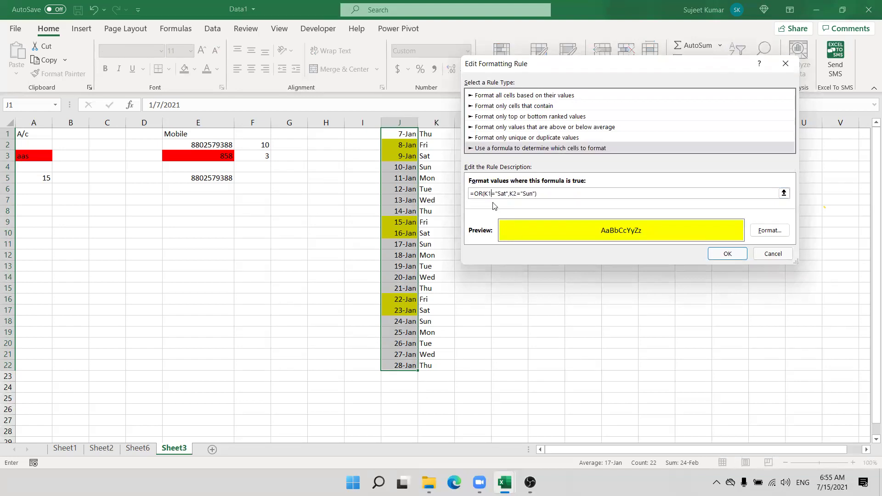
pyautogui.click(512, 194)
pyautogui.press('Delete')
pyautogui.write('1')
pyautogui.click(744, 255)
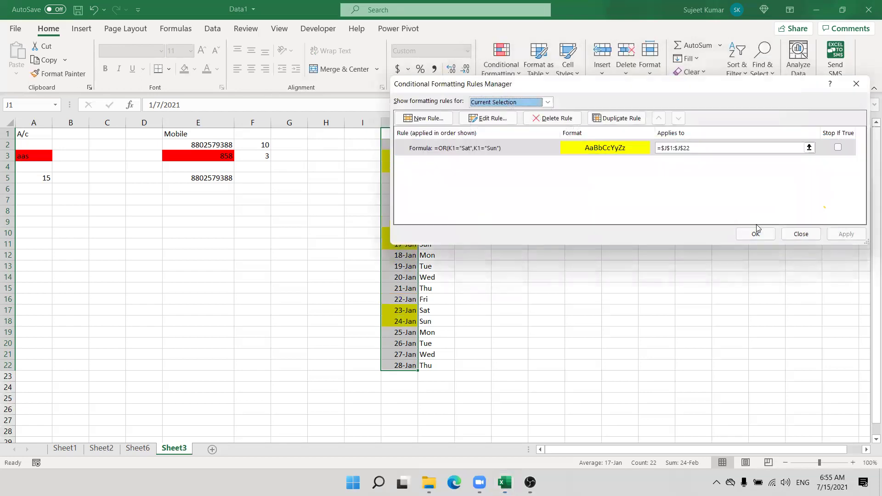
pyautogui.click(755, 235)
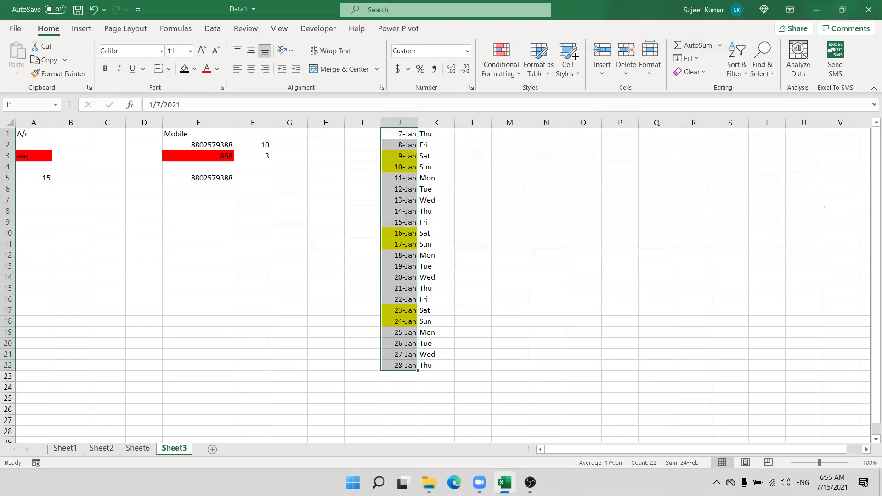
pyautogui.click(323, 248)
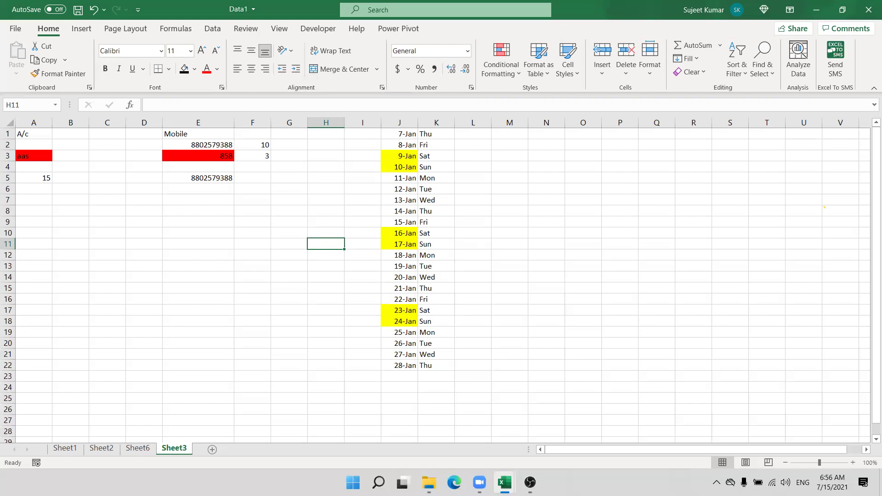
pyautogui.click(716, 481)
pyautogui.click(515, 148)
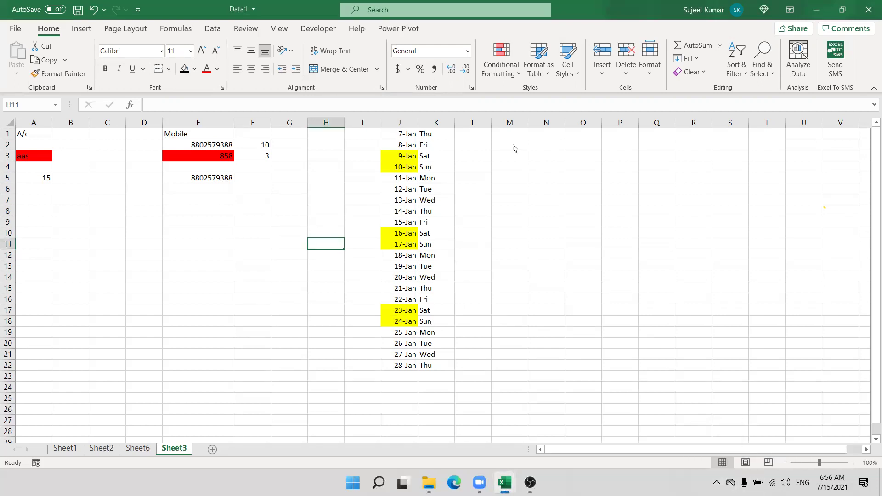